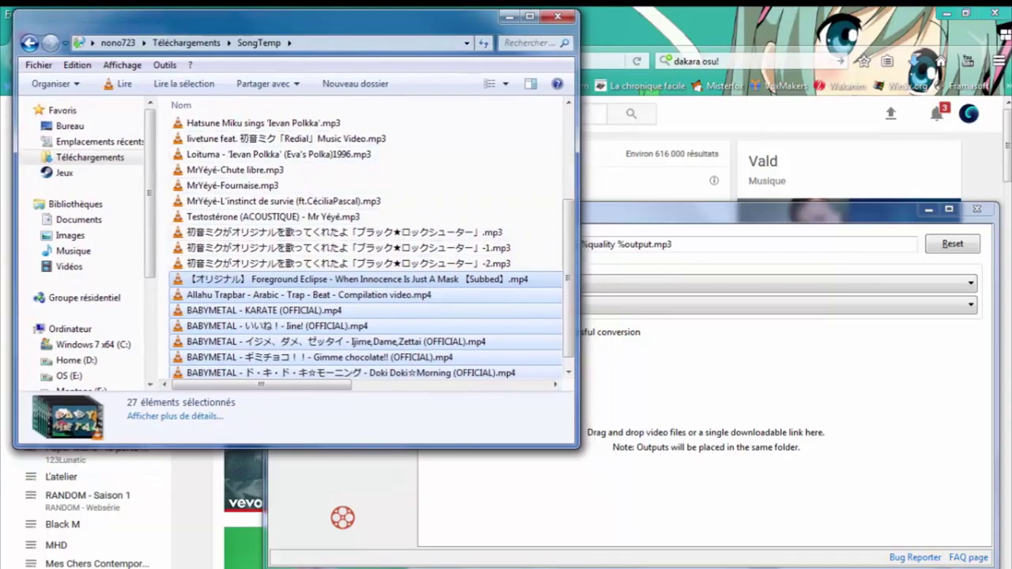
# Step: Convert the selected MP4 videos from the SongTemp folder to MP3 and look through the converted files
pyautogui.moveTo(316, 294); pyautogui.dragTo(771, 417)
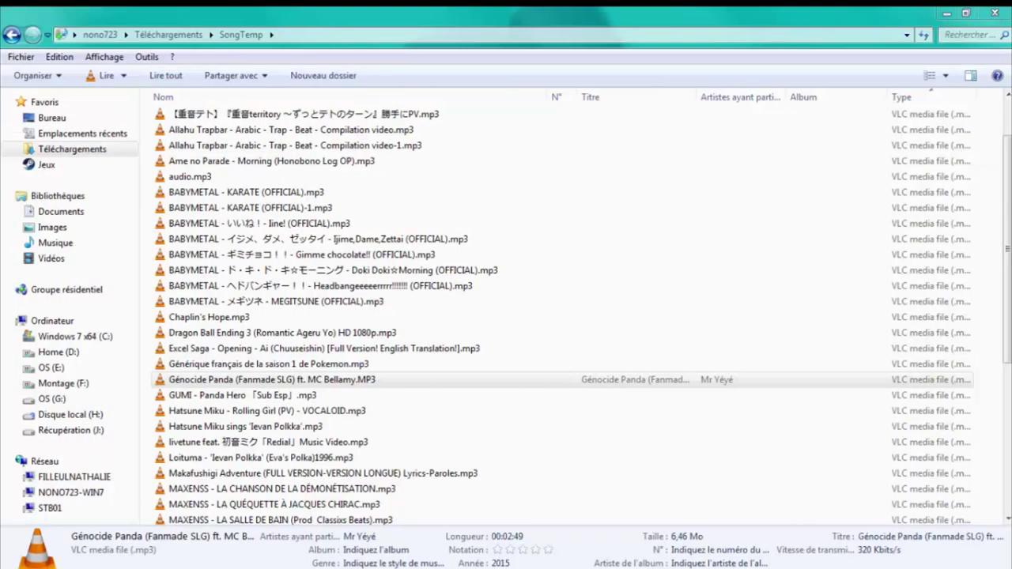
pyautogui.click(374, 222)
pyautogui.scroll(-6, 374, 229)
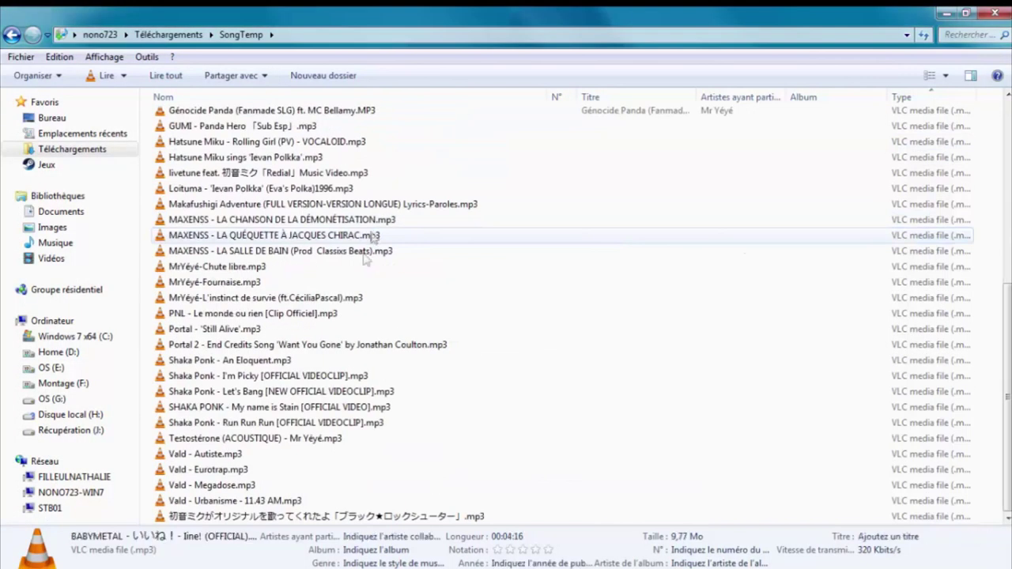
pyautogui.scroll(4, 352, 353)
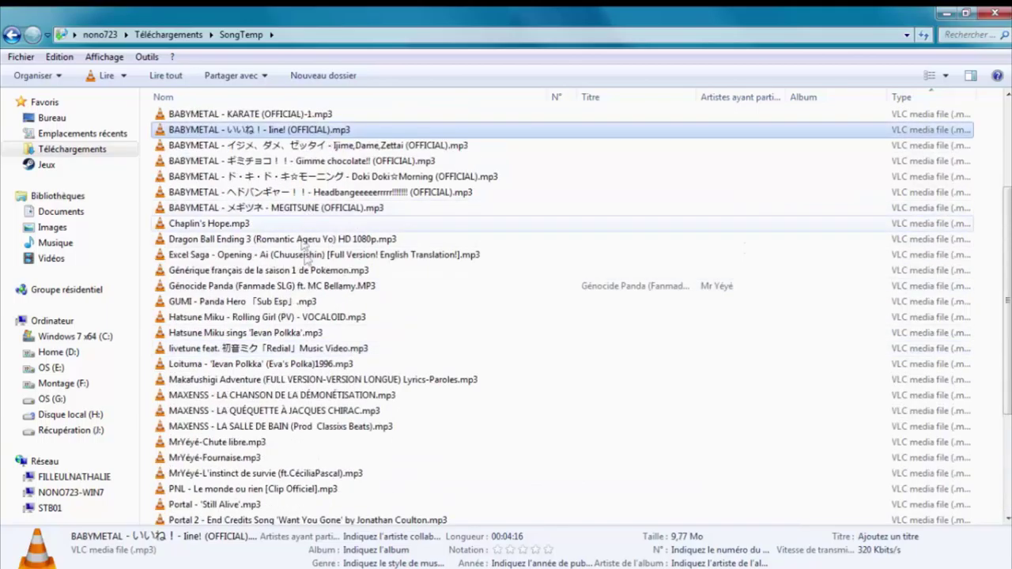
pyautogui.click(332, 287)
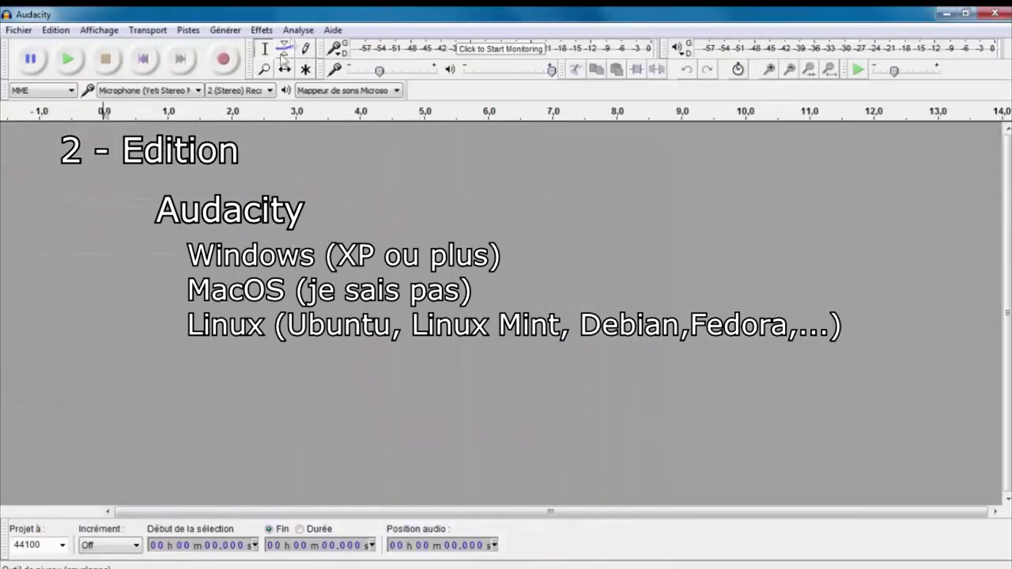
# Step: Switch to Audacity and import the song "Foreground Eclipse - When Innocence Is Just A Mask" into the empty project
pyautogui.doubleClick(352, 13)
pyautogui.moveTo(508, 12); pyautogui.dragTo(0, 8)
pyautogui.doubleClick(381, 165)
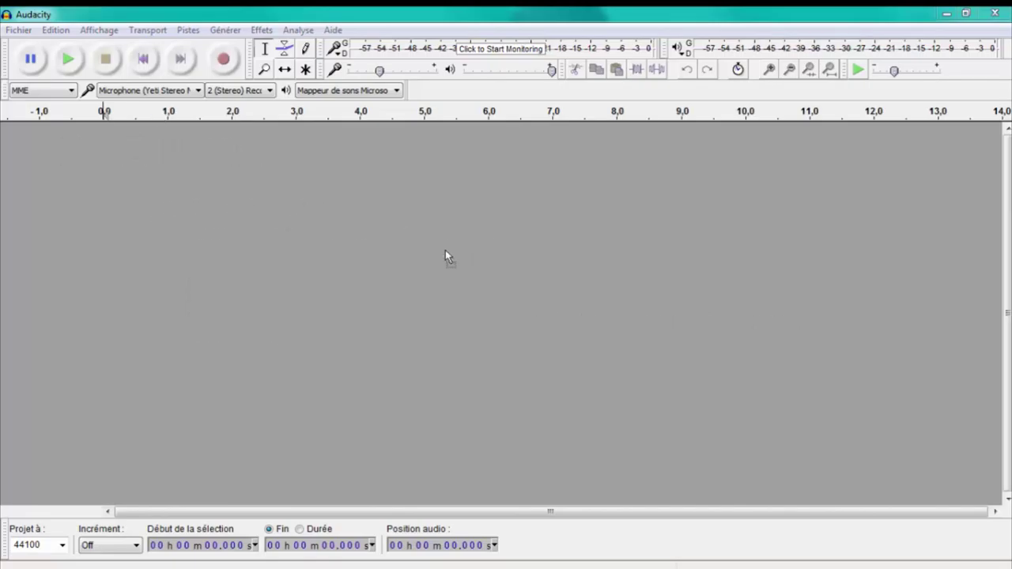
pyautogui.moveTo(445, 257); pyautogui.dragTo(411, 246)
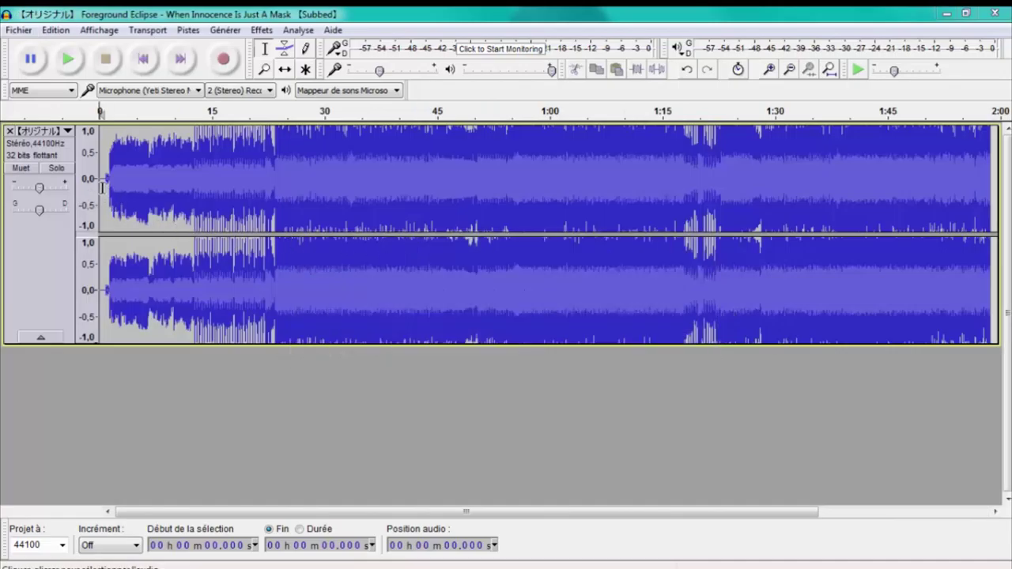
# Step: Select the silent opening of the track from 0 to about 0.93 s and play it as a check
pyautogui.click(104, 188)
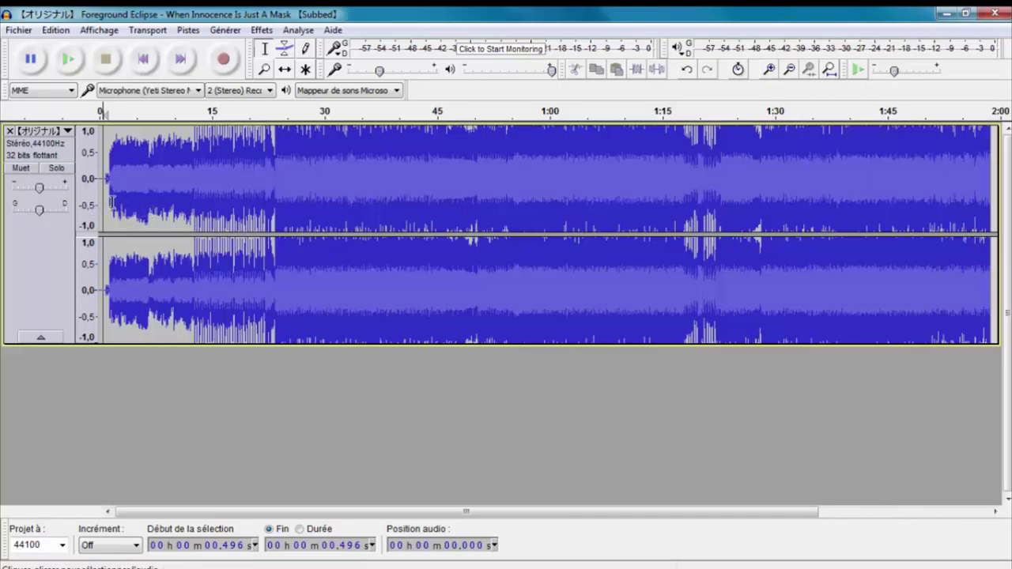
pyautogui.scroll(5, 115, 204)
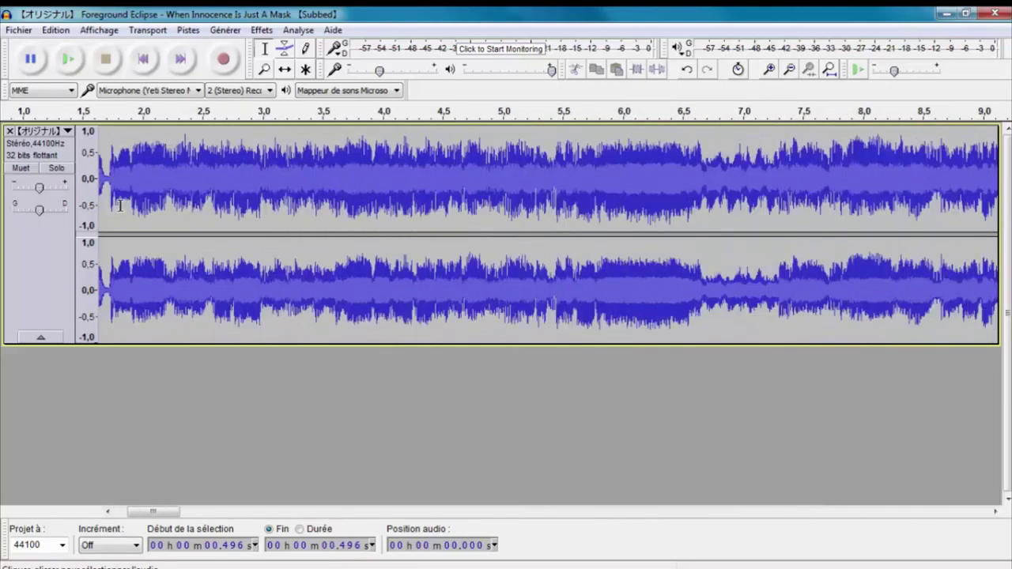
pyautogui.scroll(-4, 120, 205)
pyautogui.scroll(8, 102, 186)
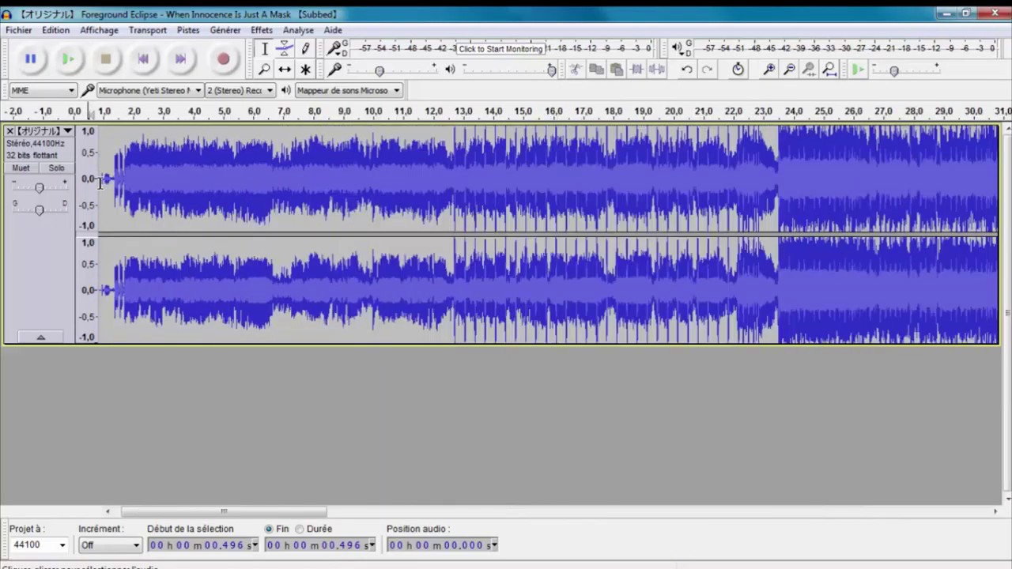
pyautogui.moveTo(204, 178); pyautogui.dragTo(216, 148)
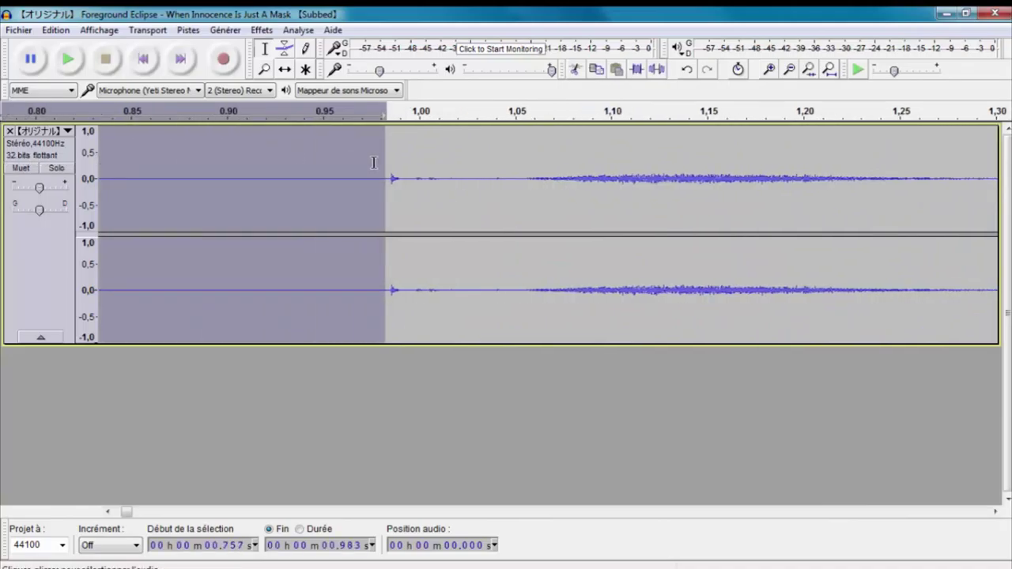
pyautogui.scroll(-4, 310, 175)
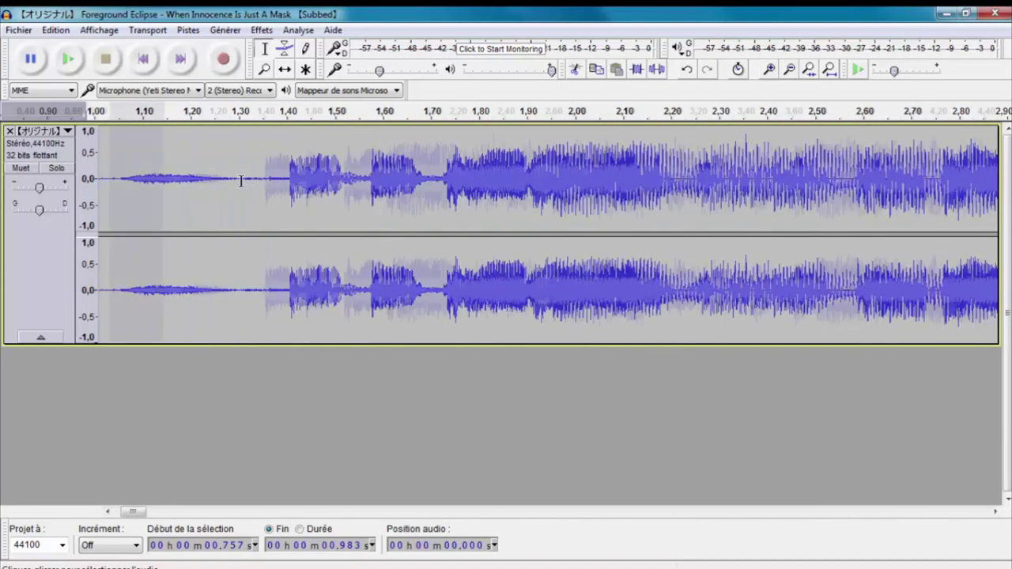
pyautogui.click(130, 165)
pyautogui.moveTo(195, 174); pyautogui.dragTo(84, 162)
pyautogui.press('space')
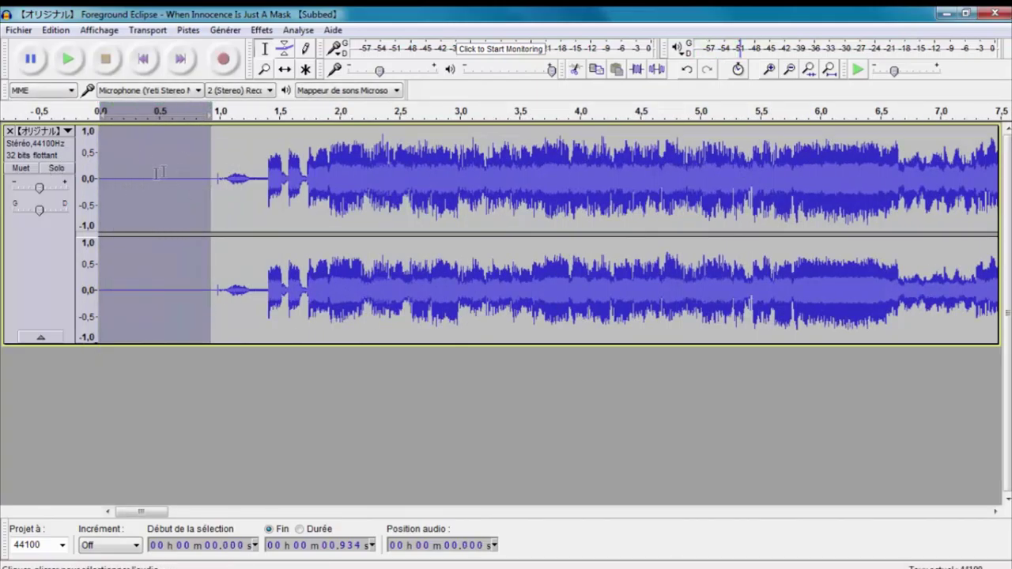
# Step: Place the cursor where the first sound of the track begins, at about 0.985 s
pyautogui.click(186, 159)
pyautogui.click(193, 168)
pyautogui.click(203, 170)
pyautogui.click(212, 168)
pyautogui.hotkey('ctrl', '1')
pyautogui.hotkey('ctrl', '1')
pyautogui.hotkey('ctrl', '1')
pyautogui.hotkey('ctrl', '1')
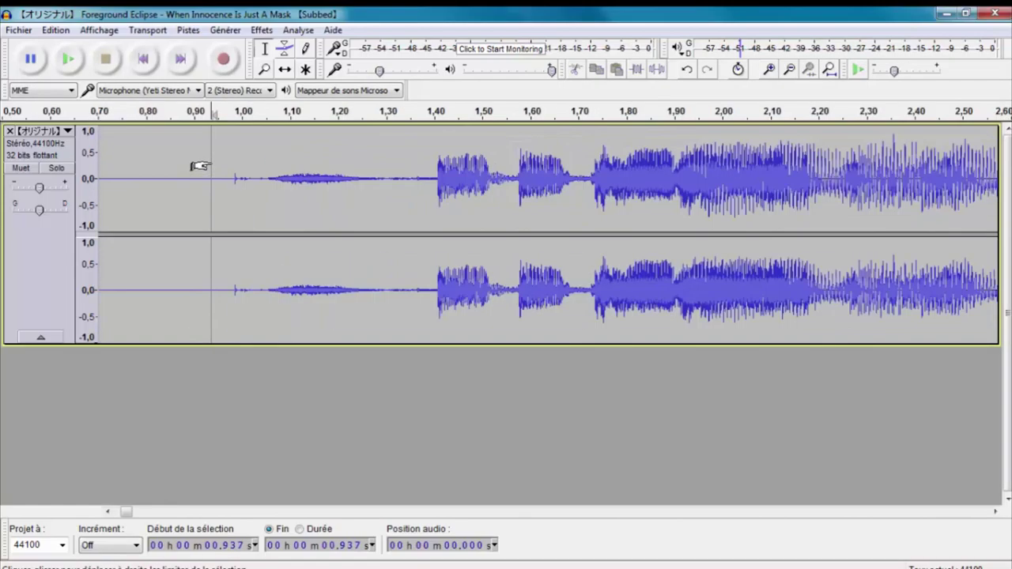
pyautogui.click(304, 174)
pyautogui.hotkey('ctrl', '3')
pyautogui.hotkey('ctrl', '3')
pyautogui.hotkey('ctrl', '3')
pyautogui.hotkey('ctrl', '3')
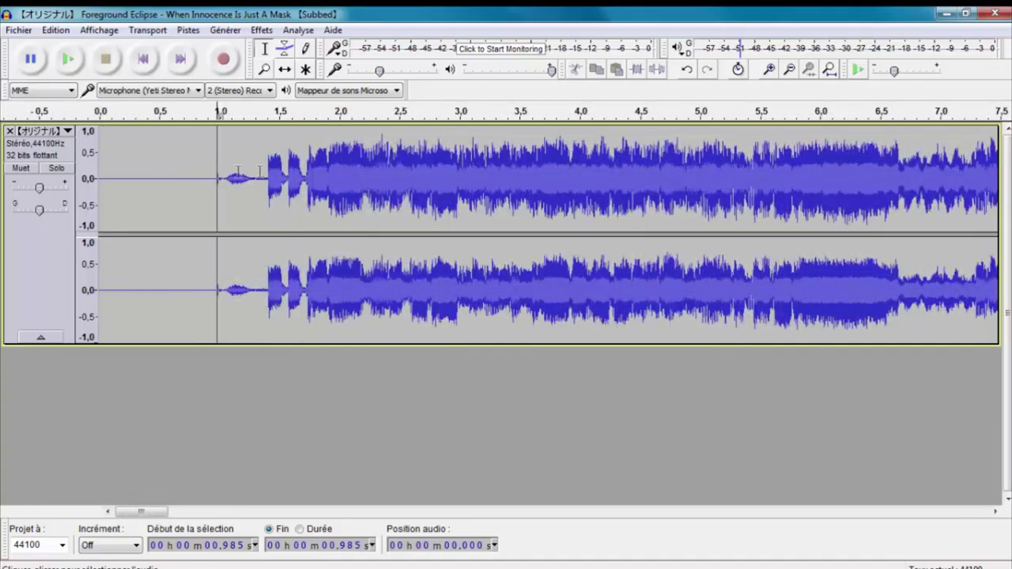
# Step: Delete the opening silence from the start of the track up to the first sound
pyautogui.moveTo(221, 155); pyautogui.dragTo(97, 165)
pyautogui.press('Delete')
pyautogui.hotkey('ctrl', '3')
pyautogui.hotkey('ctrl', '3')
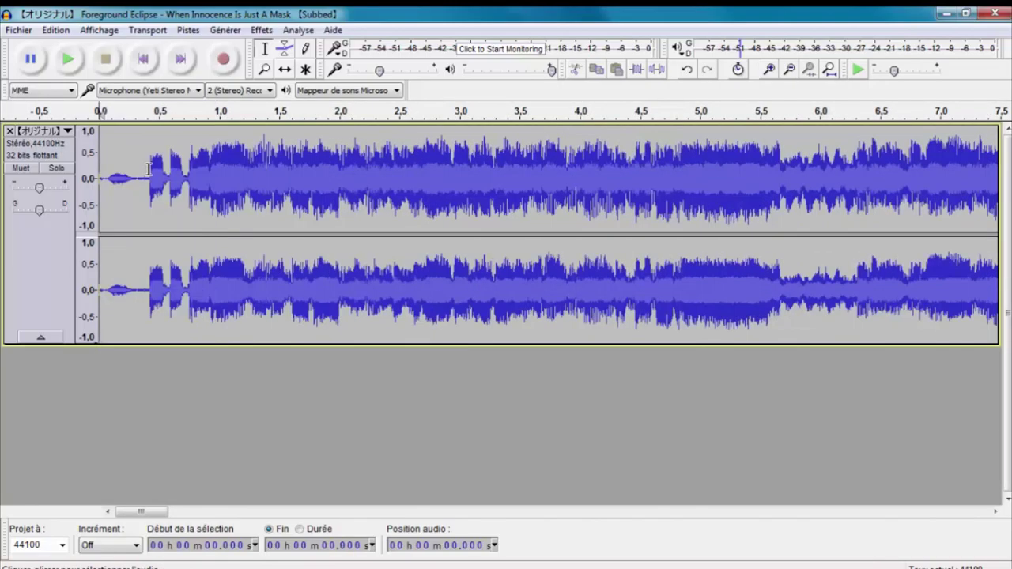
# Step: Export the trimmed song as an MP3 into the Temp folder, accept the metadata as is, and close the track
pyautogui.click(19, 30)
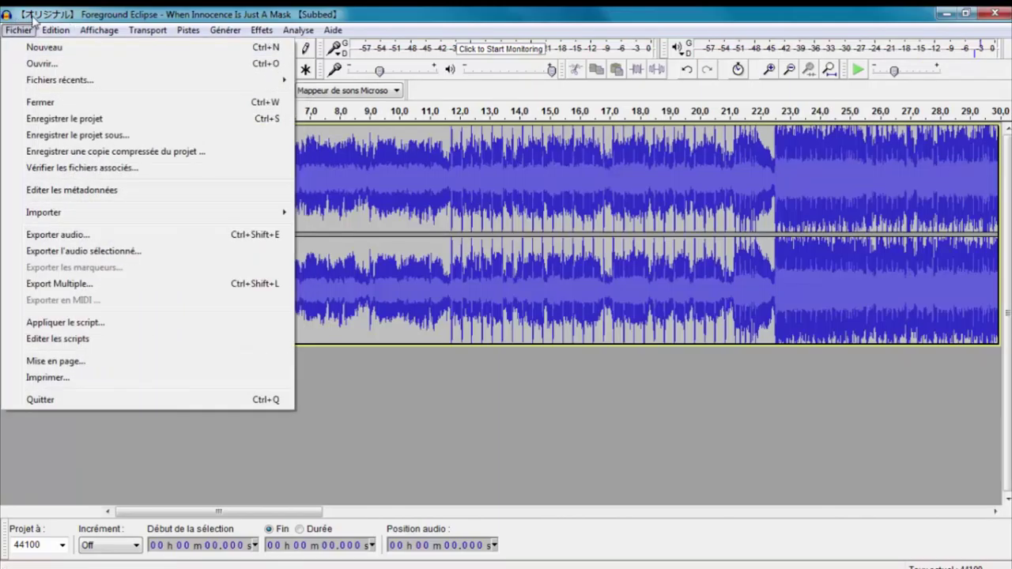
pyautogui.click(75, 234)
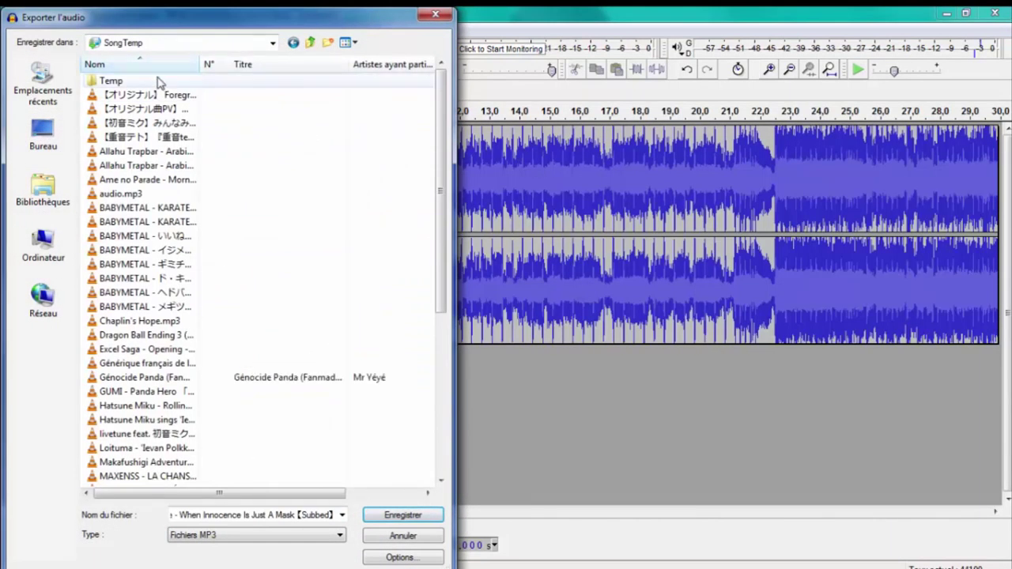
pyautogui.doubleClick(158, 77)
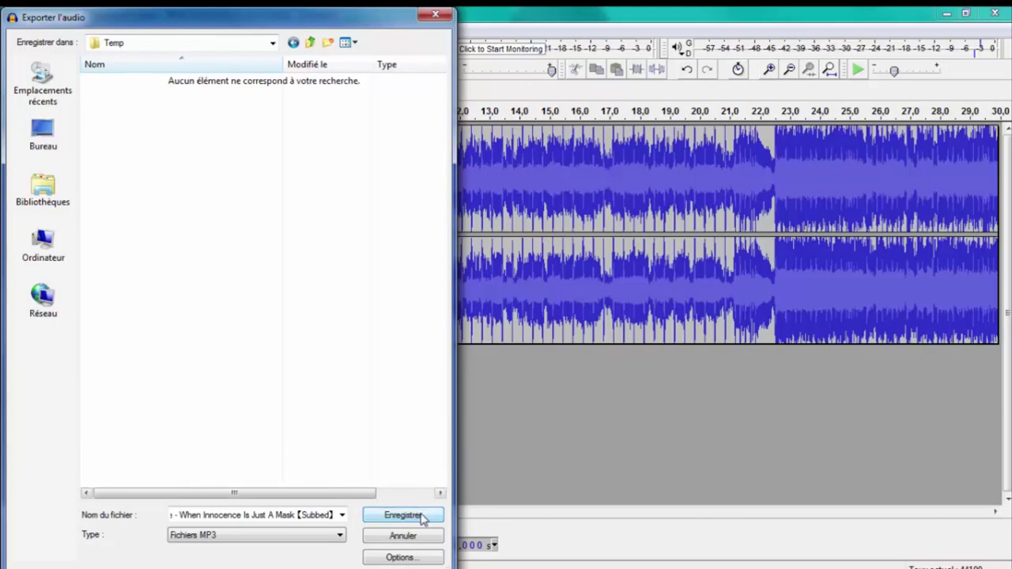
pyautogui.click(419, 517)
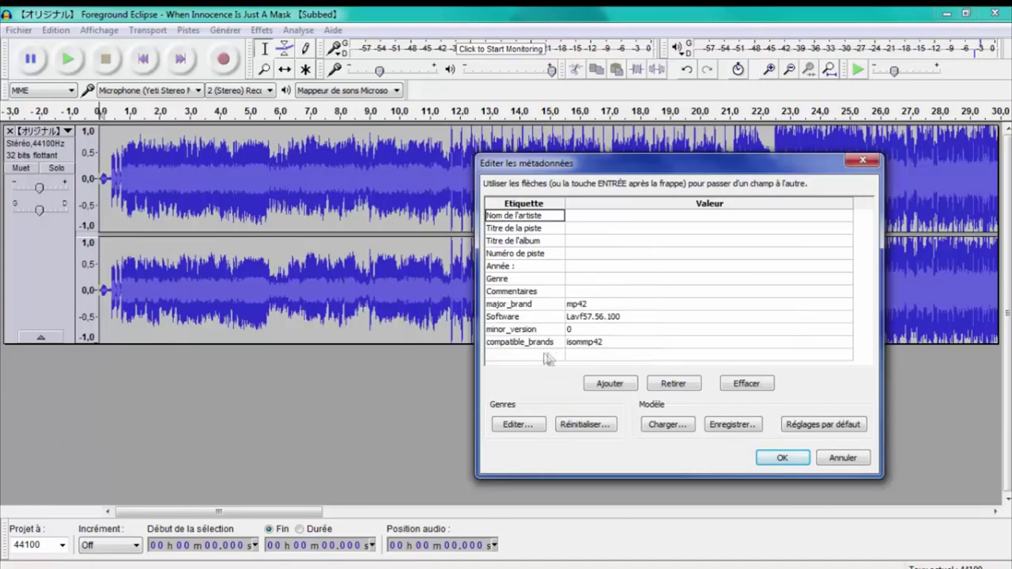
pyautogui.click(782, 458)
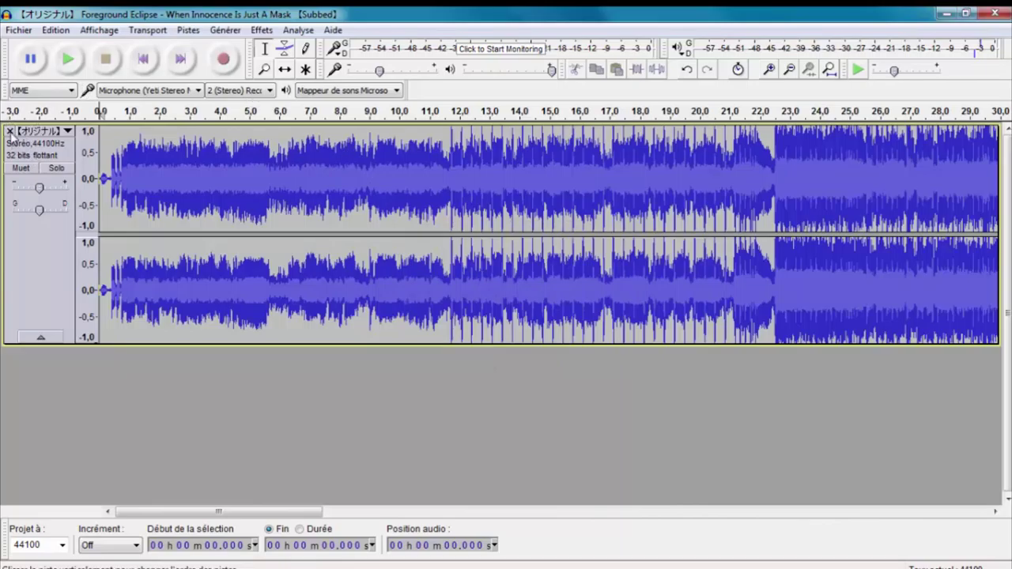
pyautogui.click(10, 131)
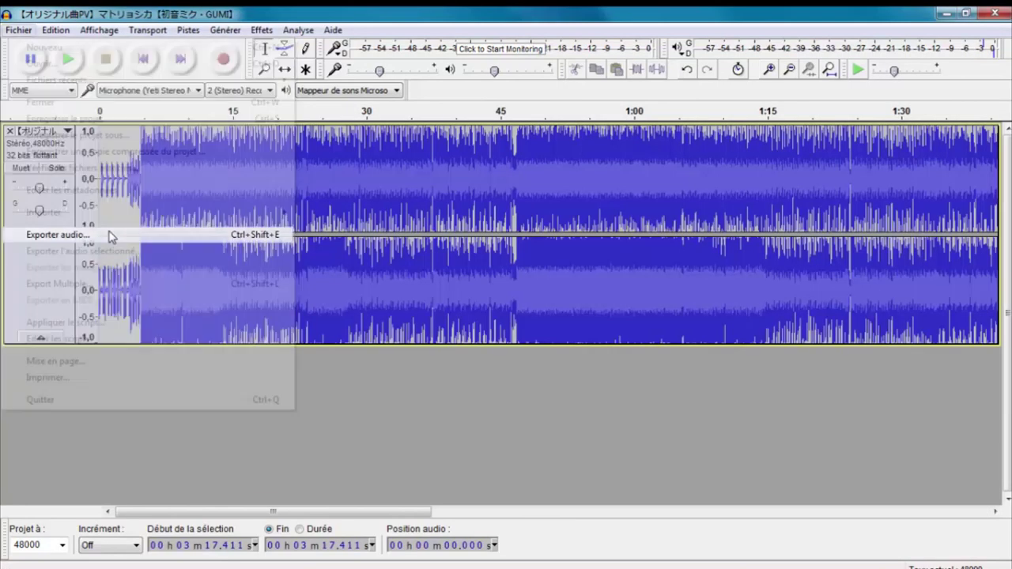
# Step: Begin exporting the マトリョシカ track to the Temp folder with the MP3 file type and open its encoding options
pyautogui.click(108, 234)
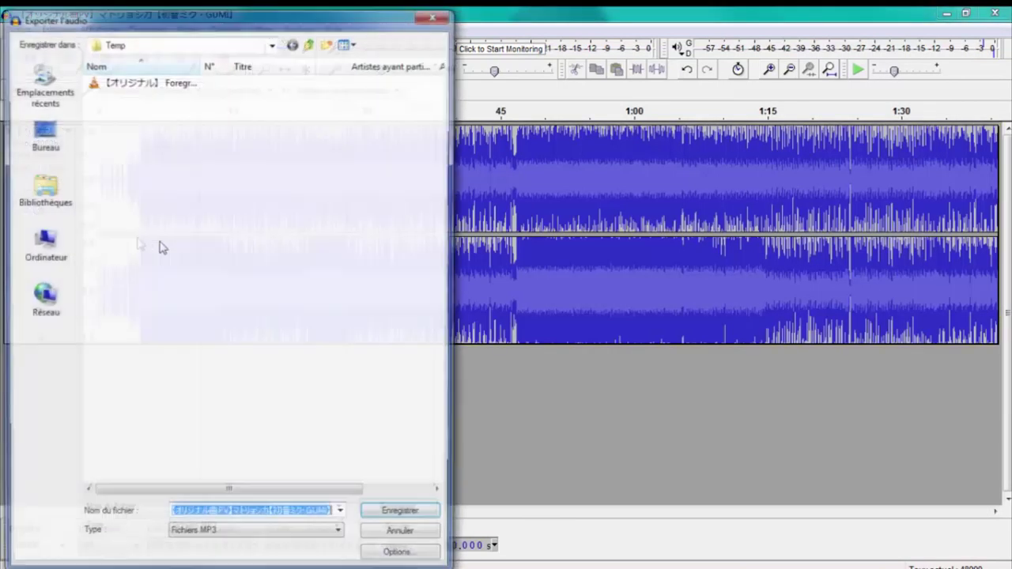
pyautogui.click(313, 535)
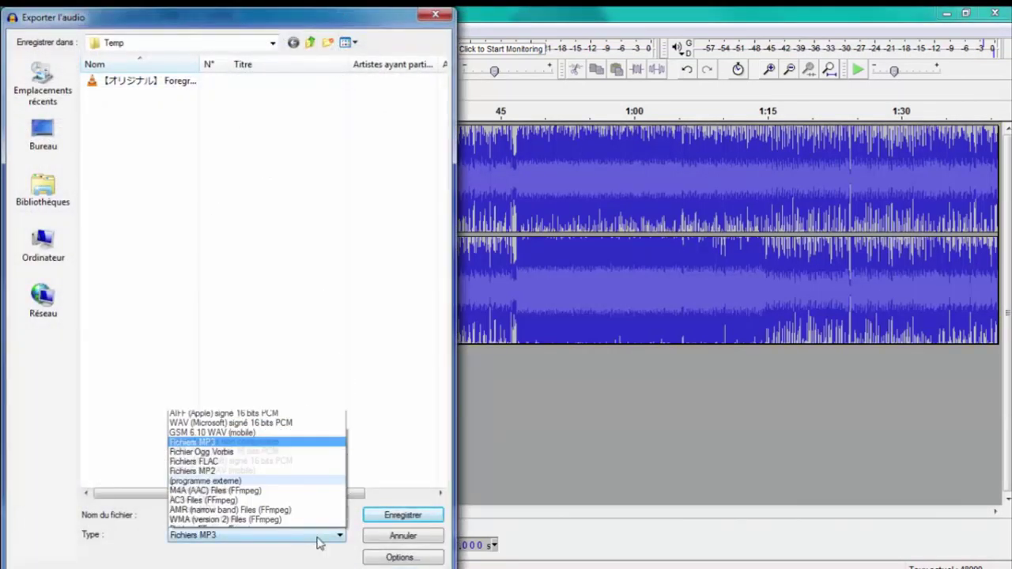
pyautogui.click(324, 537)
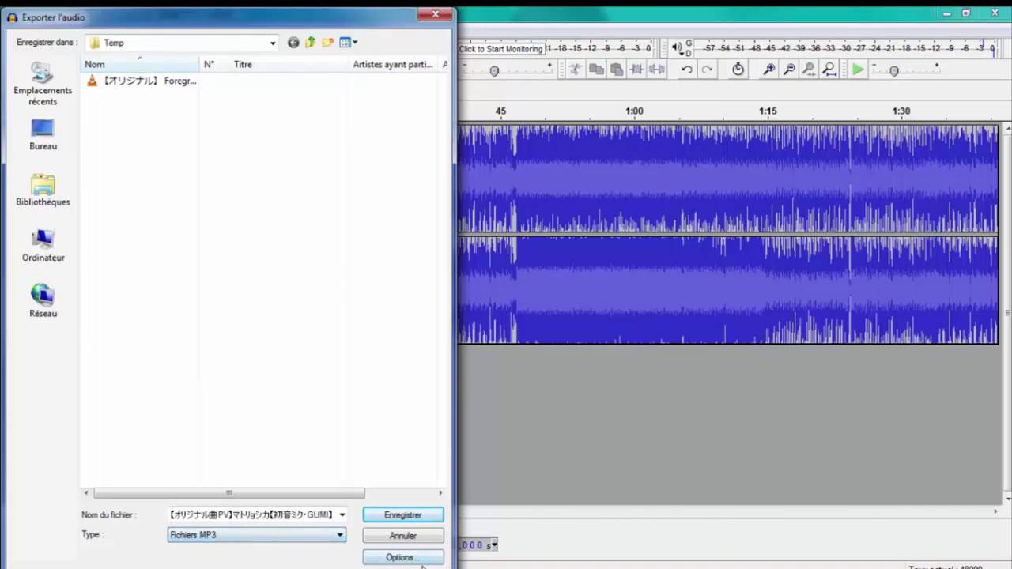
pyautogui.click(422, 563)
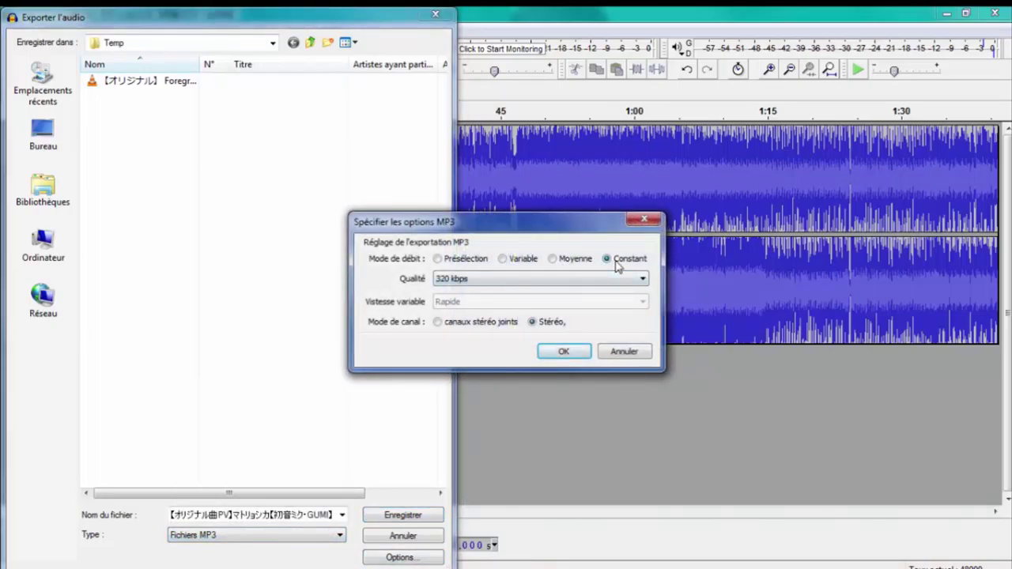
# Step: Review the available MP3 quality bit rates for constant mode, leaving 320 kbps selected
pyautogui.click(643, 278)
pyautogui.click(637, 284)
pyautogui.click(604, 281)
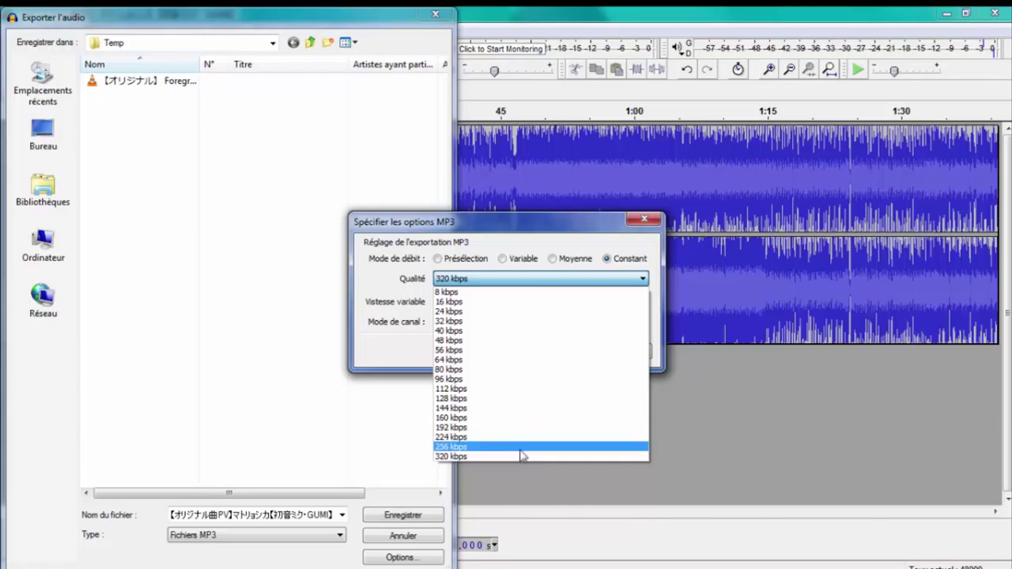
pyautogui.click(531, 219)
pyautogui.click(622, 280)
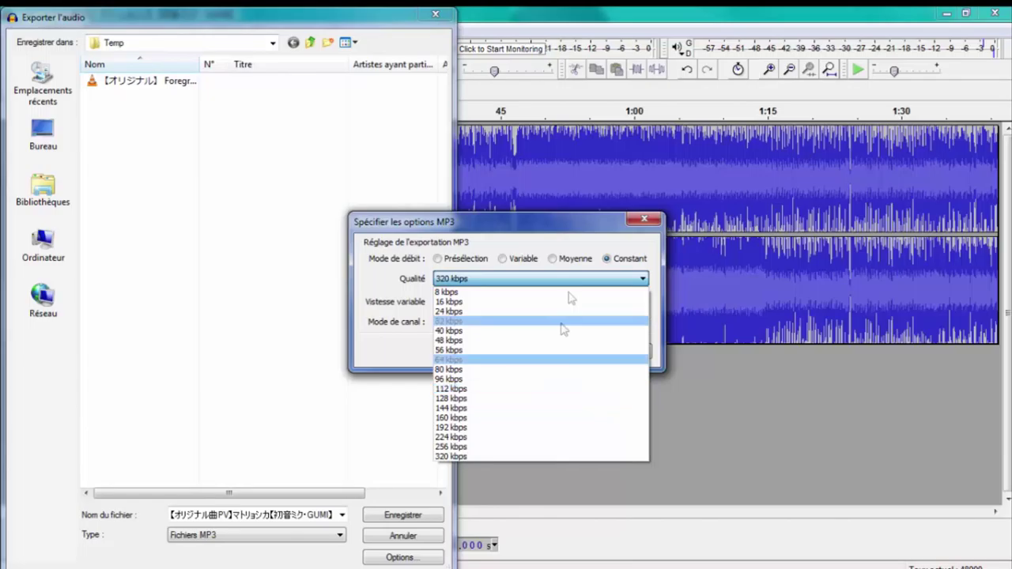
pyautogui.click(565, 249)
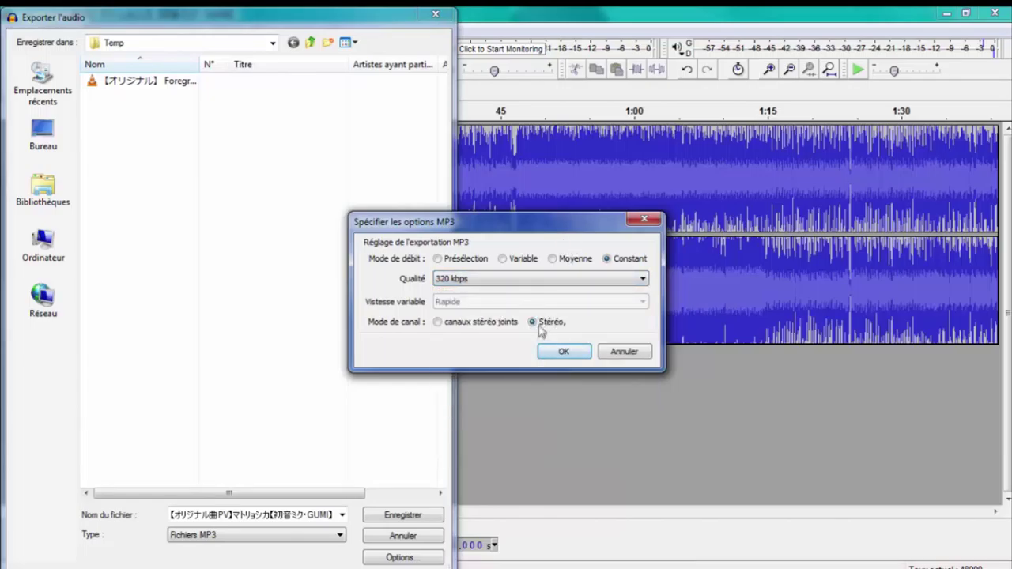
# Step: Try the joint stereo channel mode, set it back to Stéréo, and accept the MP3 options
pyautogui.click(459, 329)
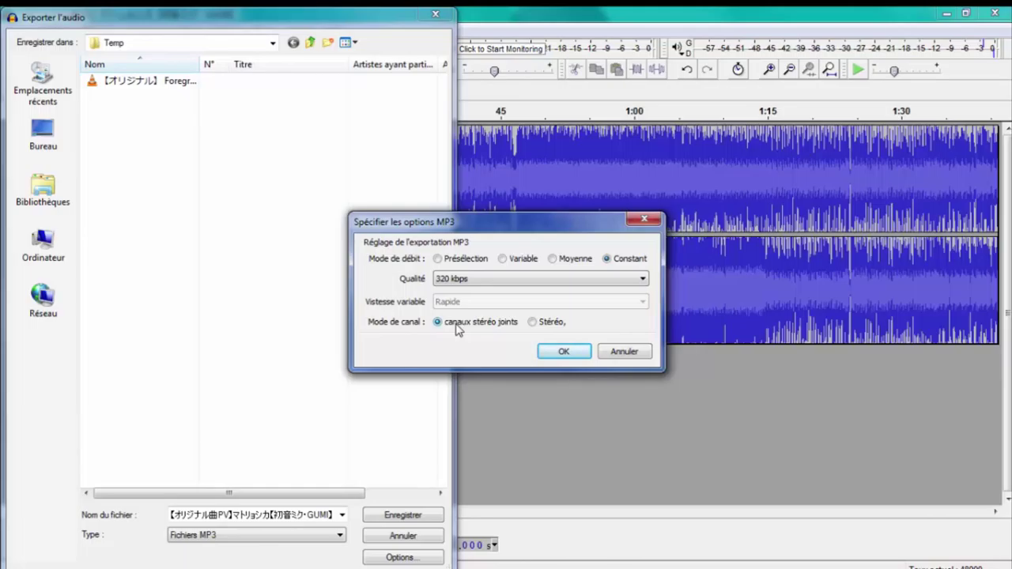
pyautogui.click(558, 324)
pyautogui.click(583, 351)
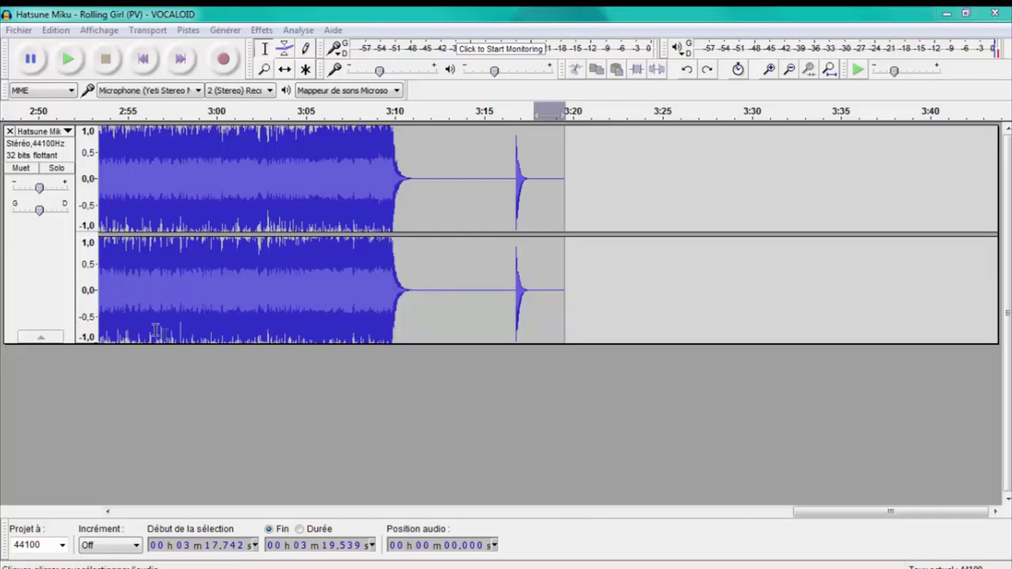
# Step: Play the ending of the Rolling Girl track from about 3:08 and delete the trailing silence from about 3:17.6 to the end
pyautogui.click(364, 179)
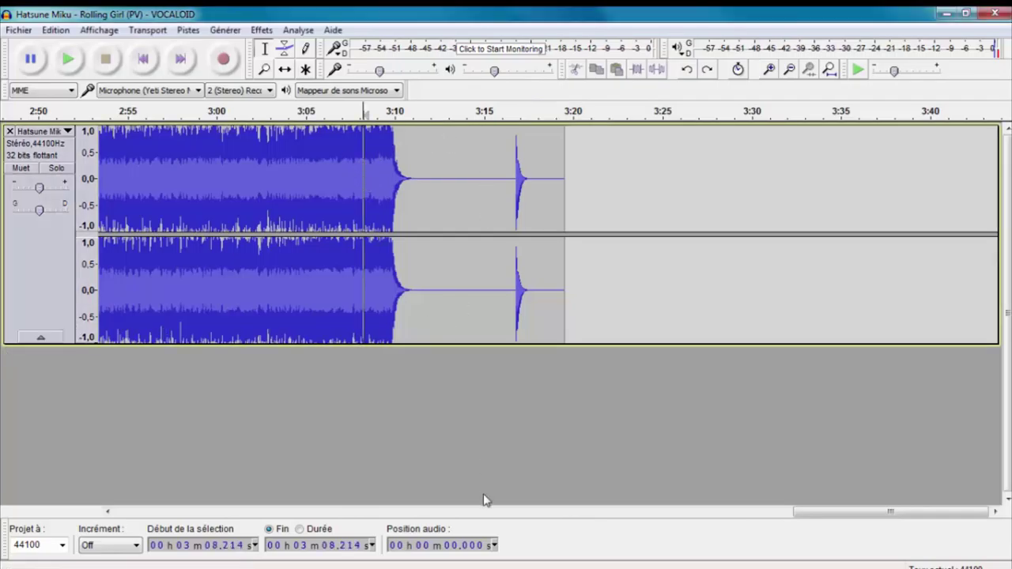
pyautogui.press('space')
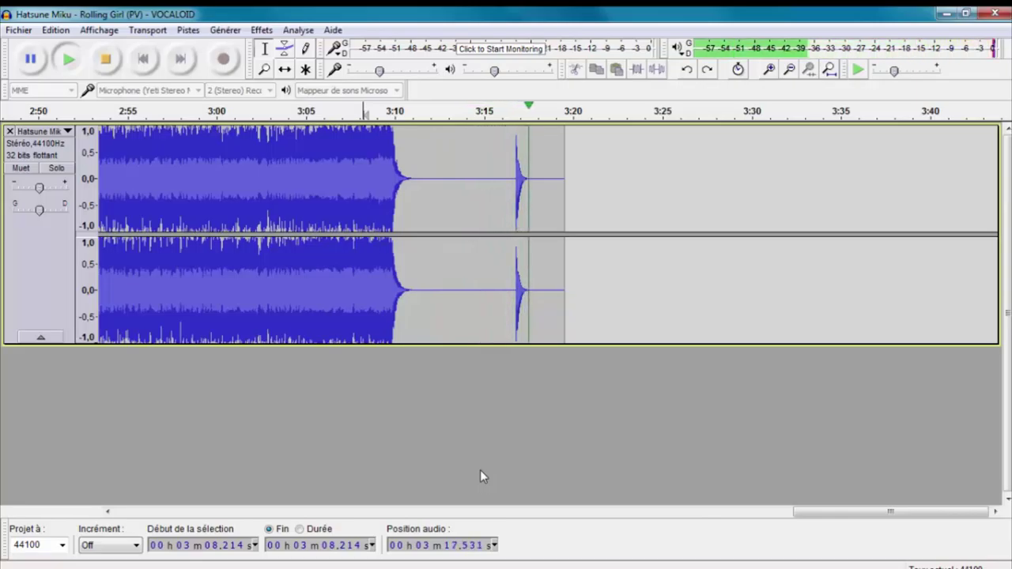
pyautogui.click(531, 151)
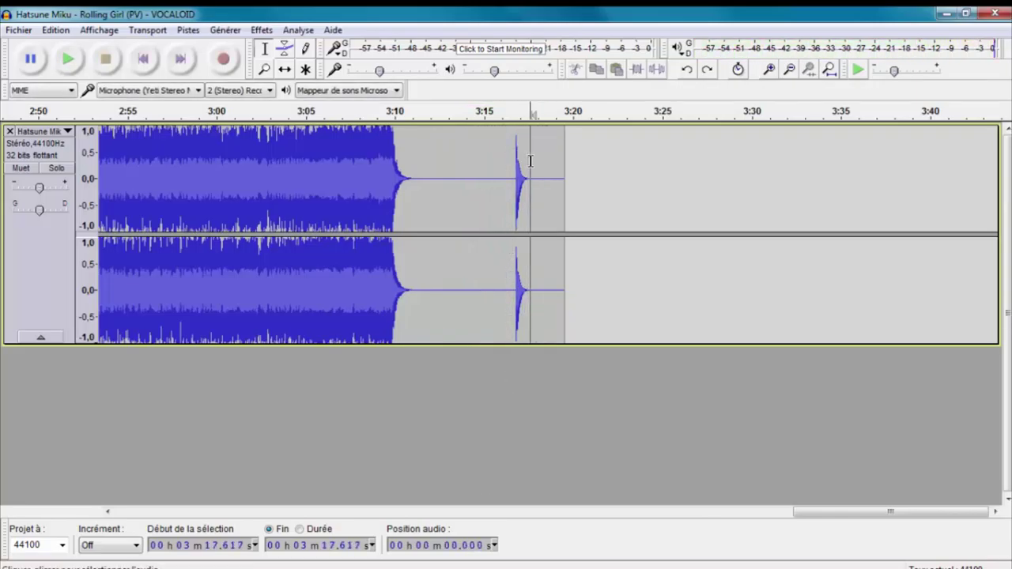
pyautogui.moveTo(530, 154); pyautogui.dragTo(566, 156)
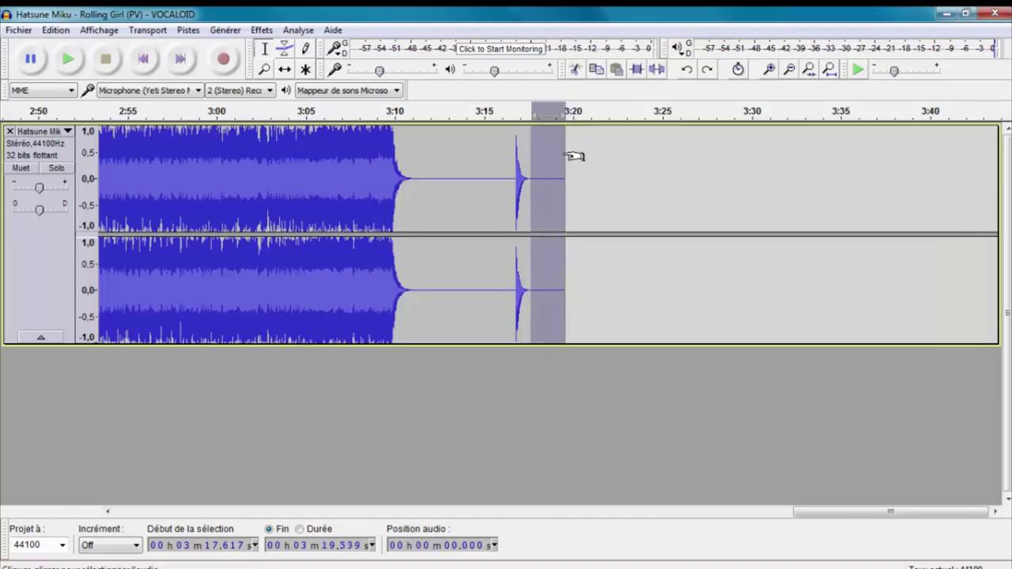
pyautogui.press('Delete')
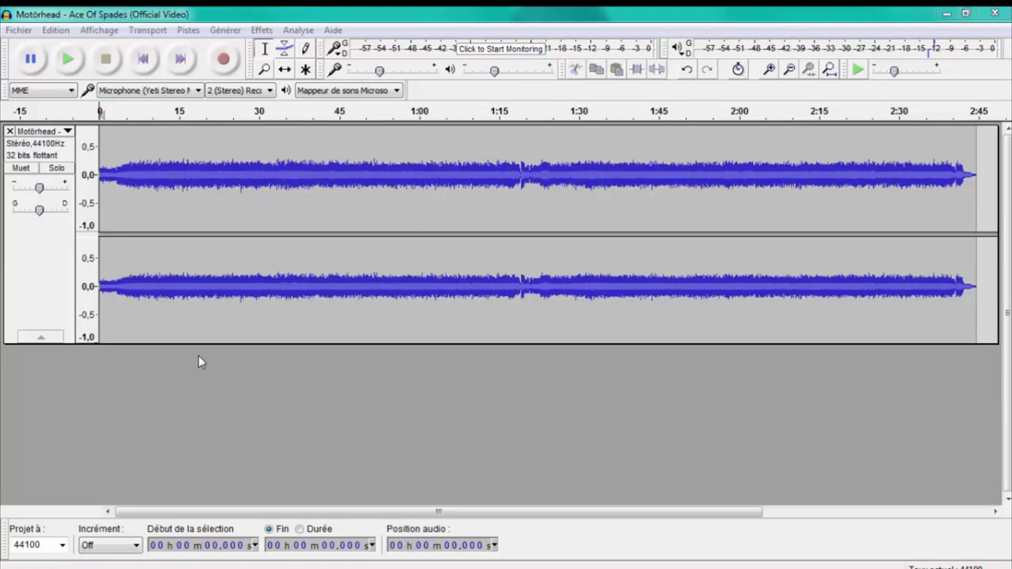
# Step: Play the Motörhead Ace Of Spades track and raise its gain step by step past +4 dB until the output saturates
pyautogui.press('space')
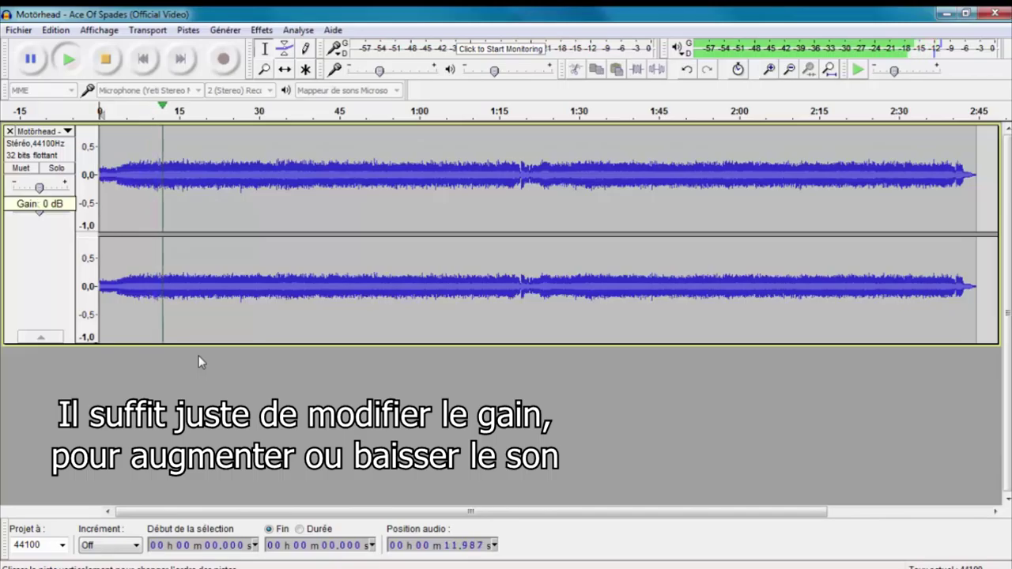
pyautogui.hotkey('alt', 'shift', 'Up')
pyautogui.press('Right')
pyautogui.press('Right')
pyautogui.press('Right')
pyautogui.press('Right')
pyautogui.press('Right')
pyautogui.press('Right')
pyautogui.press('Right')
pyautogui.press('Right')
pyautogui.press('Right')
pyautogui.press('Right')
pyautogui.press('Right')
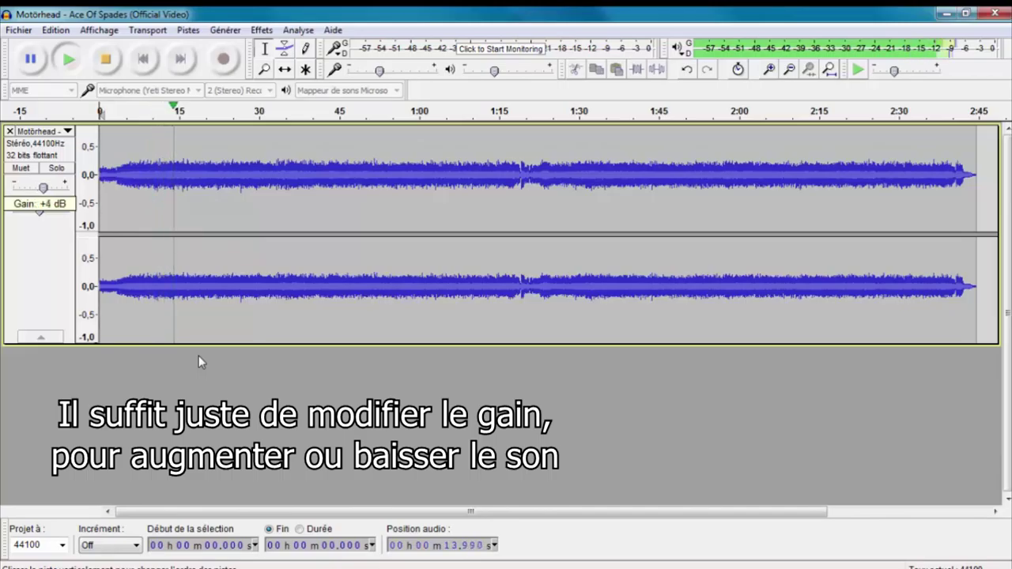
pyautogui.press('Right')
pyautogui.press('Right')
pyautogui.press('Right')
pyautogui.press('Right')
pyautogui.press('Right')
pyautogui.press('Right')
pyautogui.press('Right')
pyautogui.press('Right')
pyautogui.press('Right')
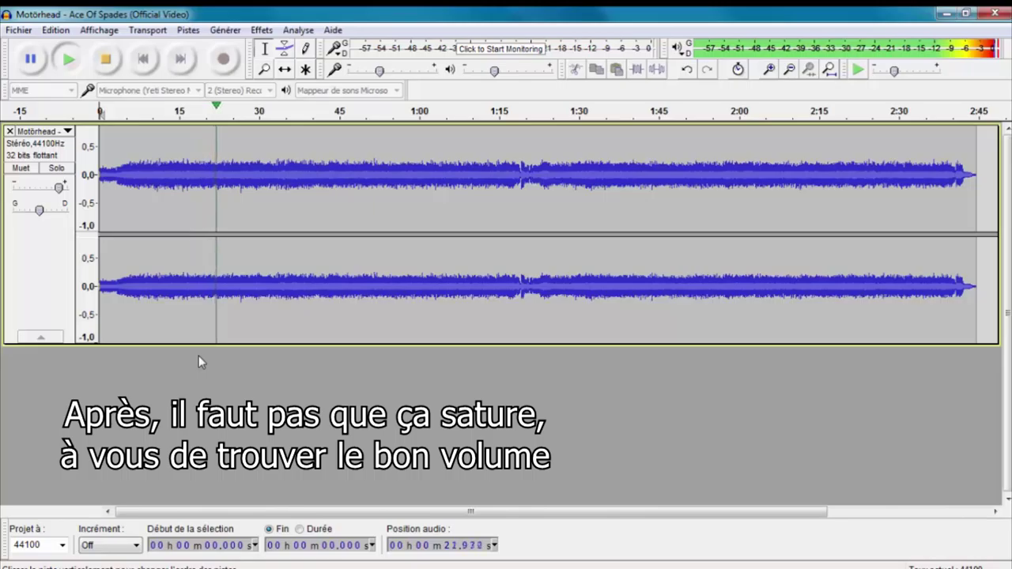
# Step: Lower the Ace Of Spades track's gain by a few steps while it plays and stop playback
pyautogui.press('Left')
pyautogui.press('Left')
pyautogui.press('Left')
pyautogui.press('Left')
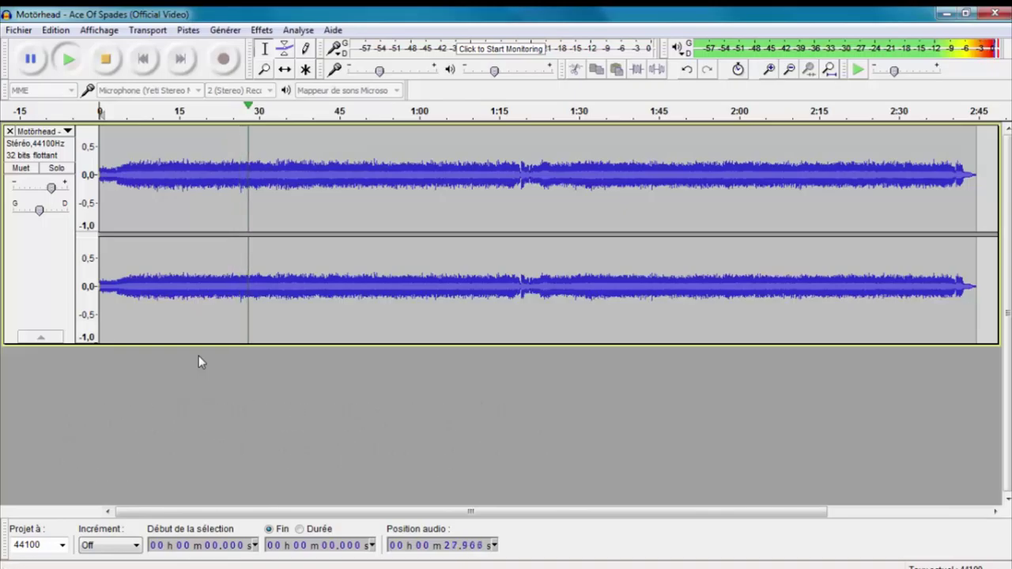
pyautogui.press('space')
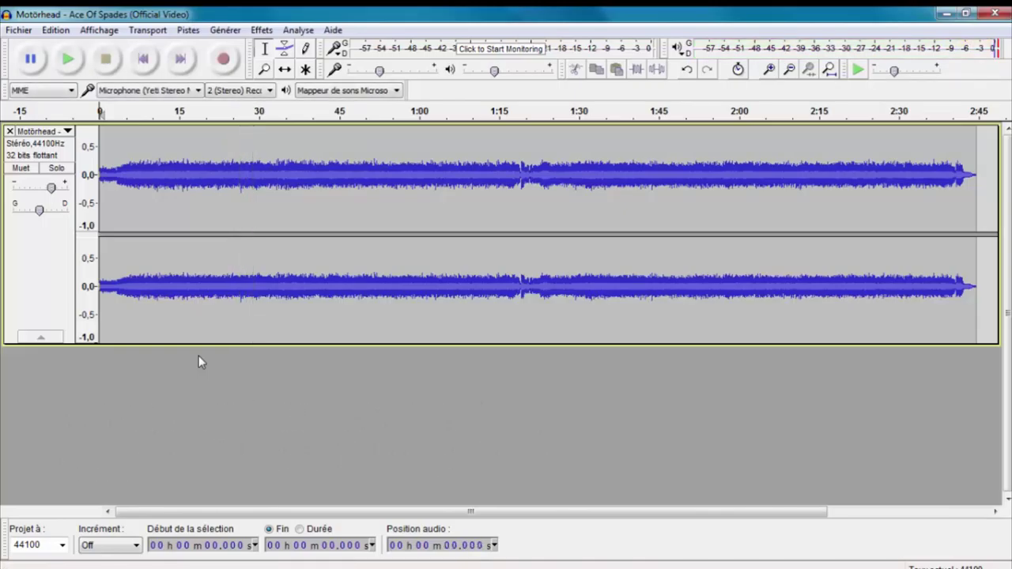
pyautogui.hotkey('alt', 'f')
pyautogui.press('Down')
pyautogui.press('Down')
pyautogui.press('Down')
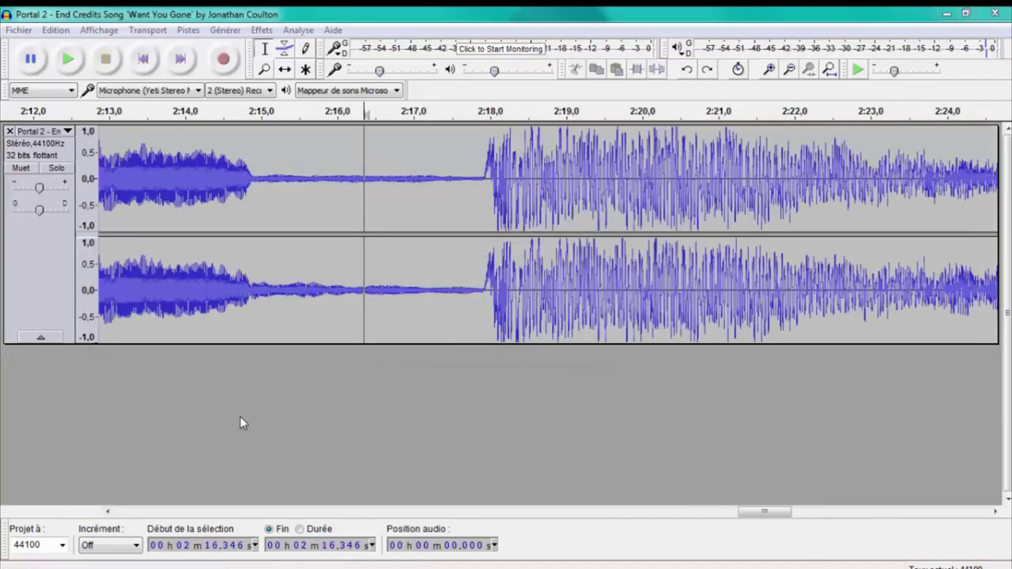
# Step: Play the quiet passage of the Want You Gone track from about 2:15.3 and delete everything from about 2:17.8 to the end
pyautogui.click(282, 171)
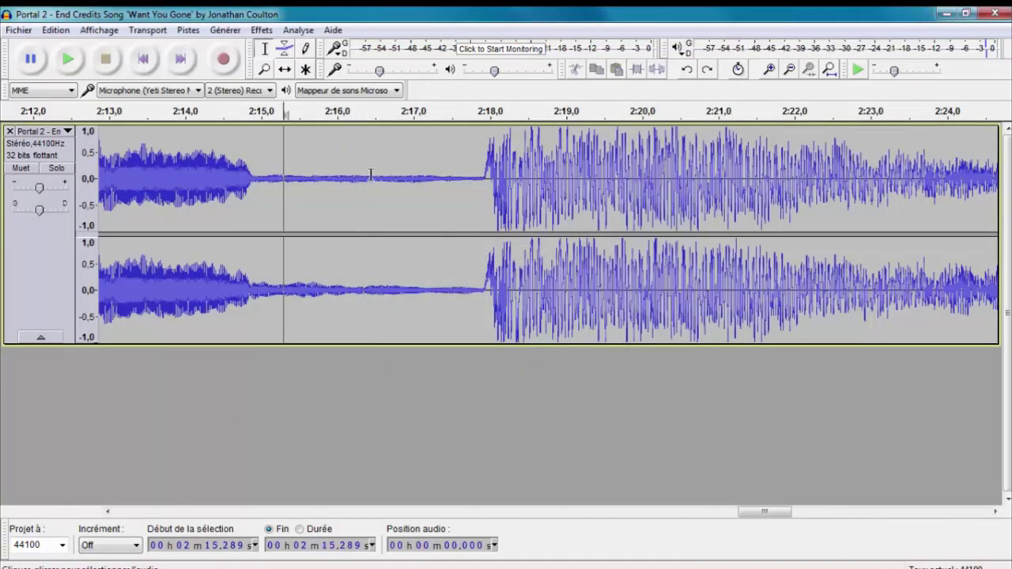
pyautogui.press('space')
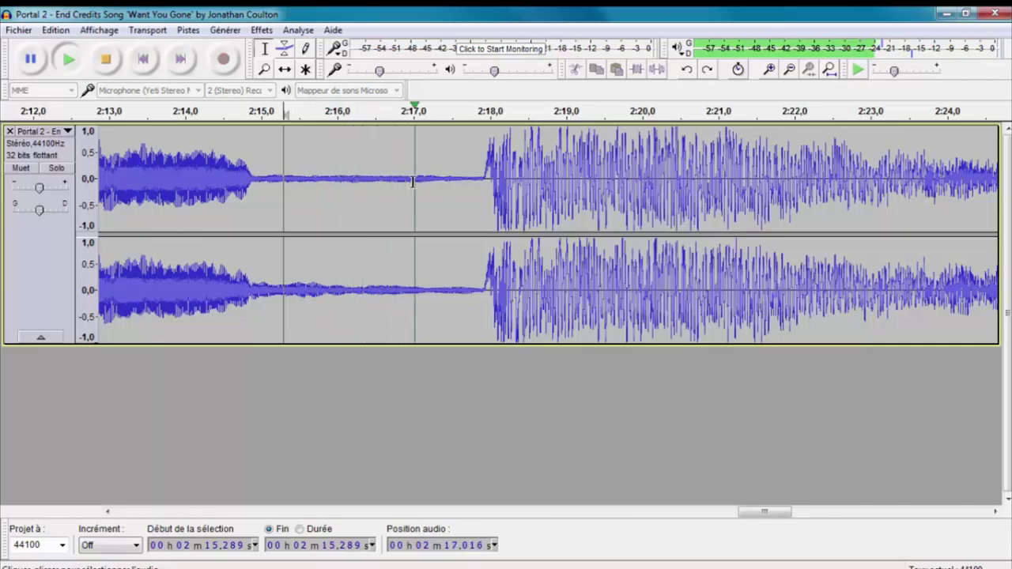
pyautogui.press('space')
pyautogui.click(485, 176)
pyautogui.click(477, 180)
pyautogui.scroll(-2, 521, 195)
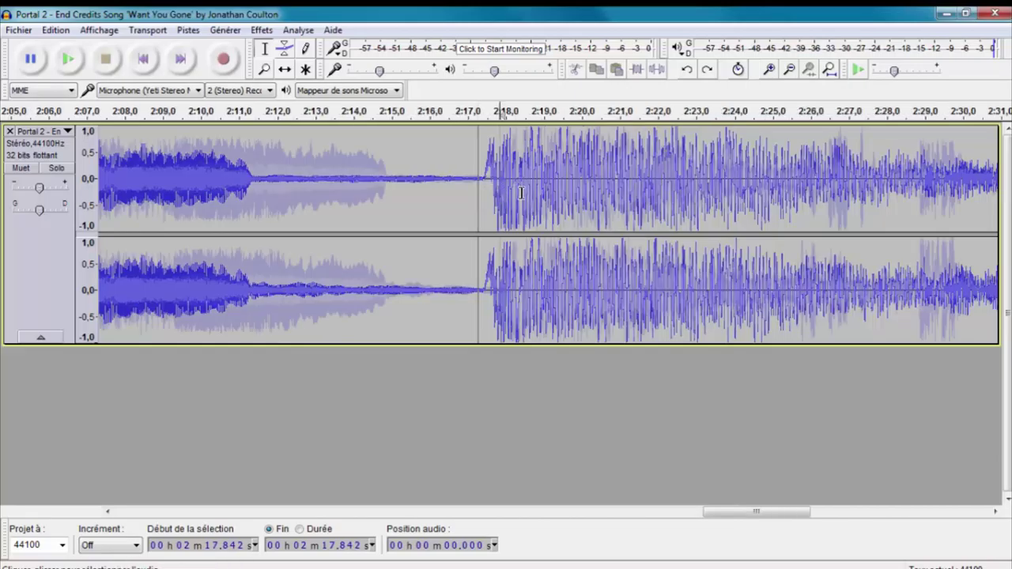
pyautogui.scroll(3, 509, 181)
pyautogui.scroll(-4, 542, 173)
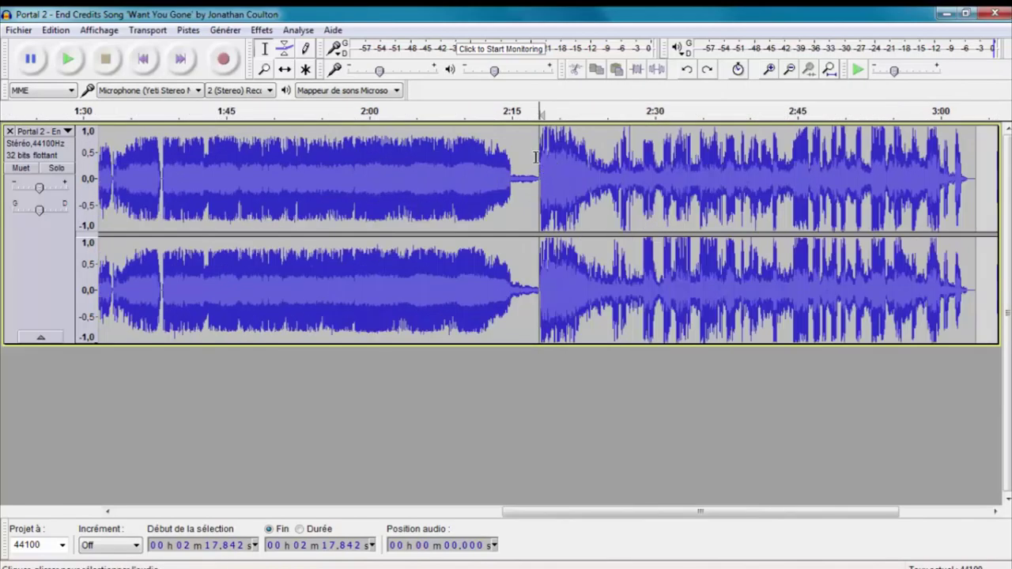
pyautogui.moveTo(549, 158)
pyautogui.mouseDown()
pyautogui.moveTo(897, 198)
pyautogui.moveTo(984, 232)
pyautogui.mouseUp()
pyautogui.press('Delete')
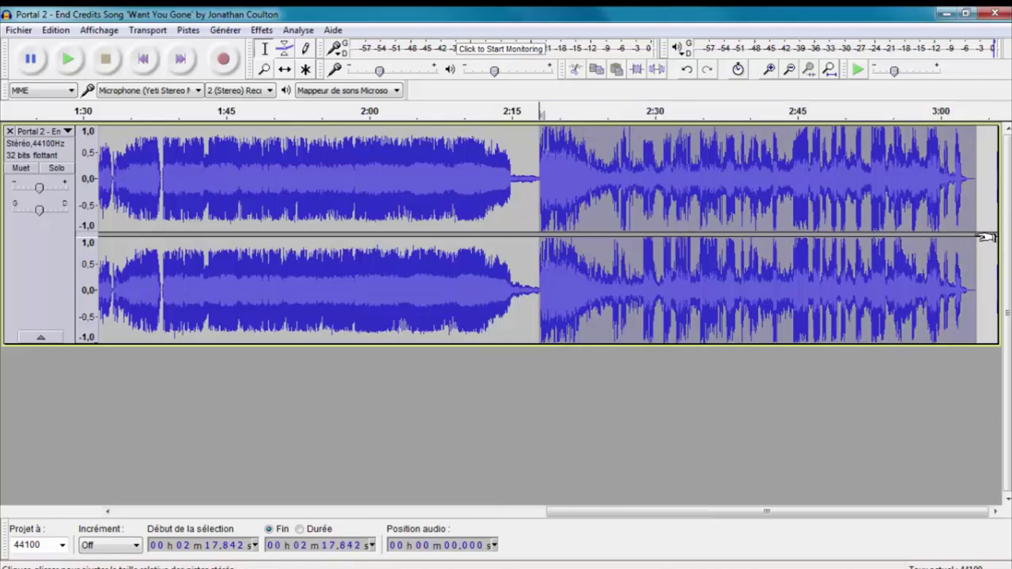
# Step: Play the shortened track's ending from about 2:16.3 and inspect its final seconds up close
pyautogui.click(524, 192)
pyautogui.press('space')
pyautogui.hotkey('ctrl', '1')
pyautogui.hotkey('ctrl', '1')
pyautogui.hotkey('ctrl', '1')
pyautogui.hotkey('ctrl', '1')
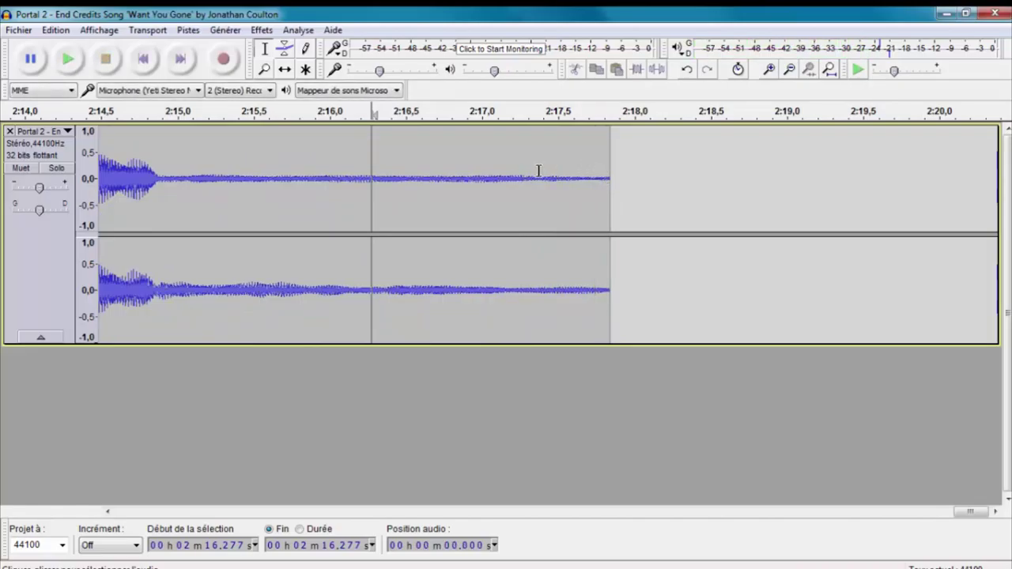
# Step: Apply the Fondre en fermeture fade-out to the track's end, from about 2:17.3 to 2:17.8
pyautogui.moveTo(530, 168); pyautogui.dragTo(614, 161)
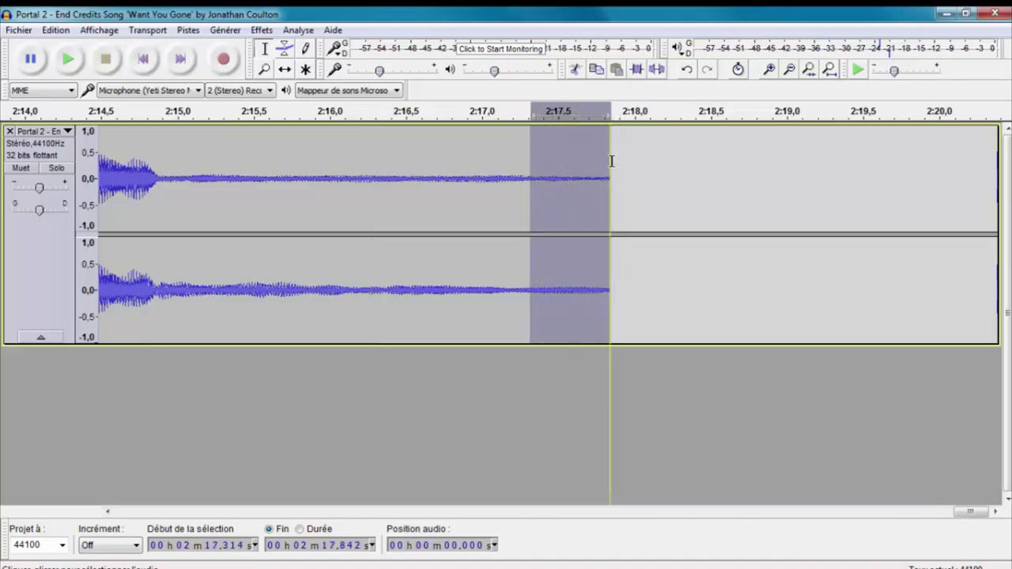
pyautogui.click(262, 30)
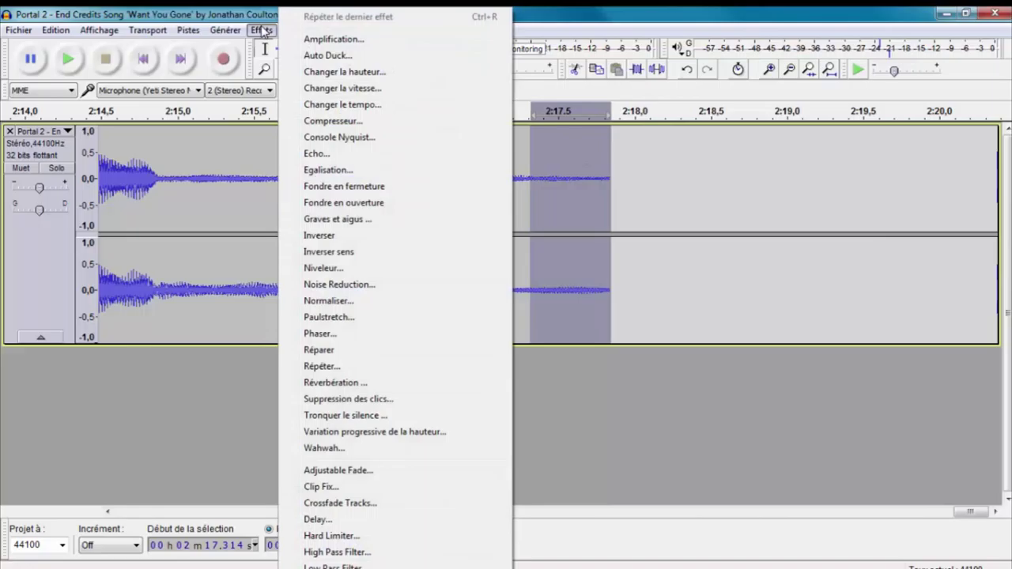
pyautogui.click(333, 192)
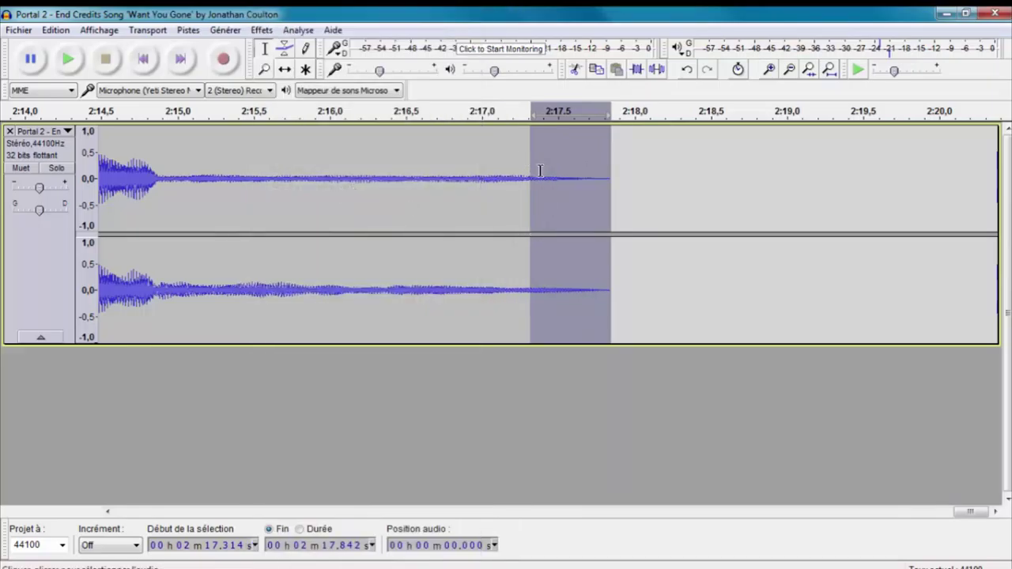
pyautogui.click(470, 171)
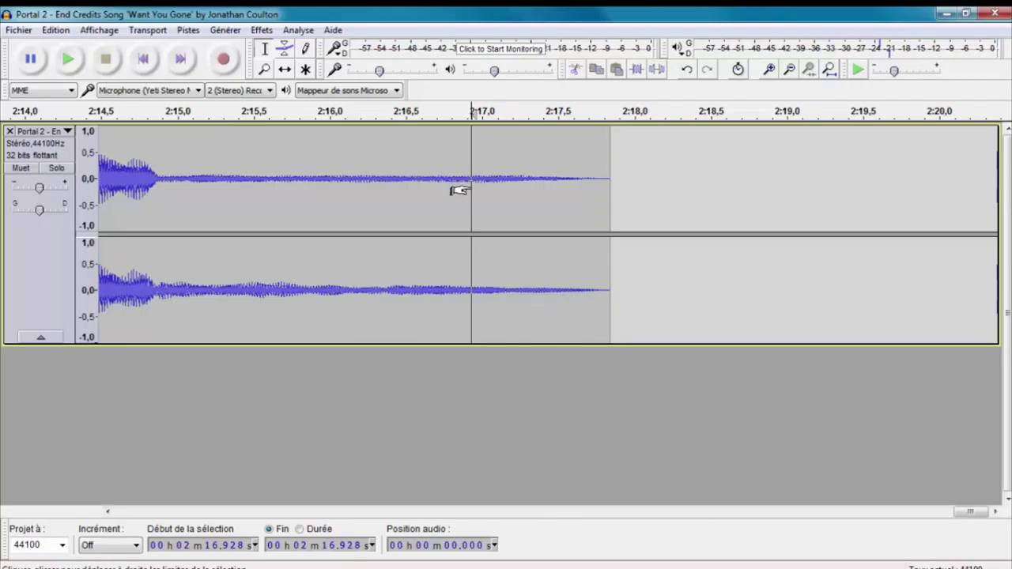
pyautogui.click(267, 111)
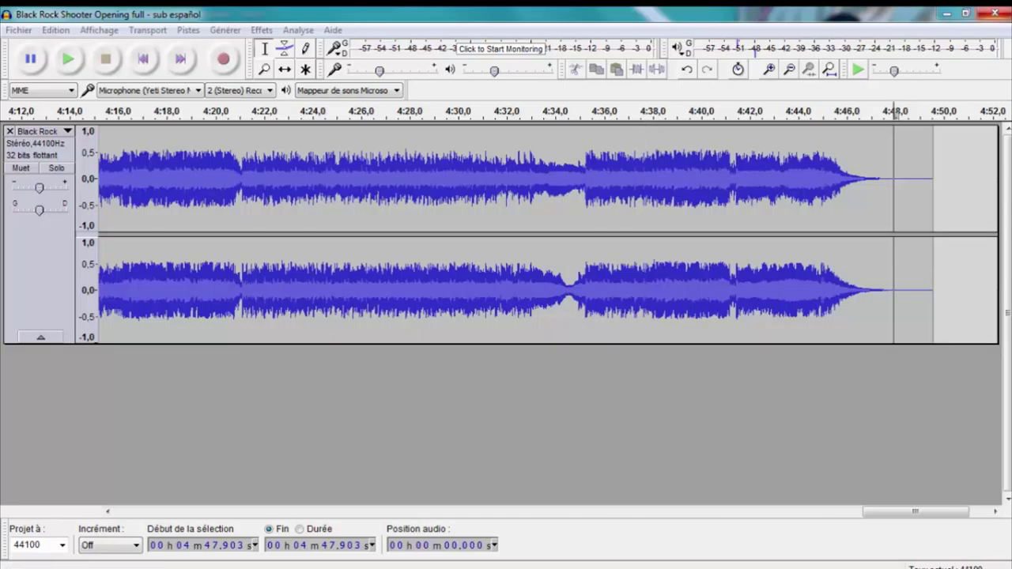
# Step: Close the Black Rock Shooter project and dismiss the Download Links overlay on the YouTube video page
pyautogui.click(995, 12)
pyautogui.click(521, 352)
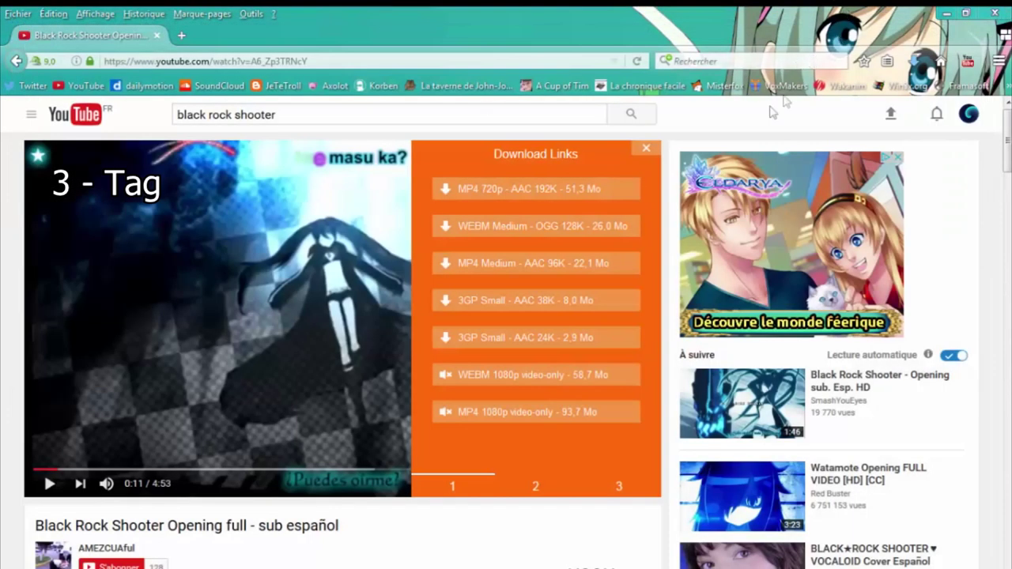
pyautogui.click(645, 149)
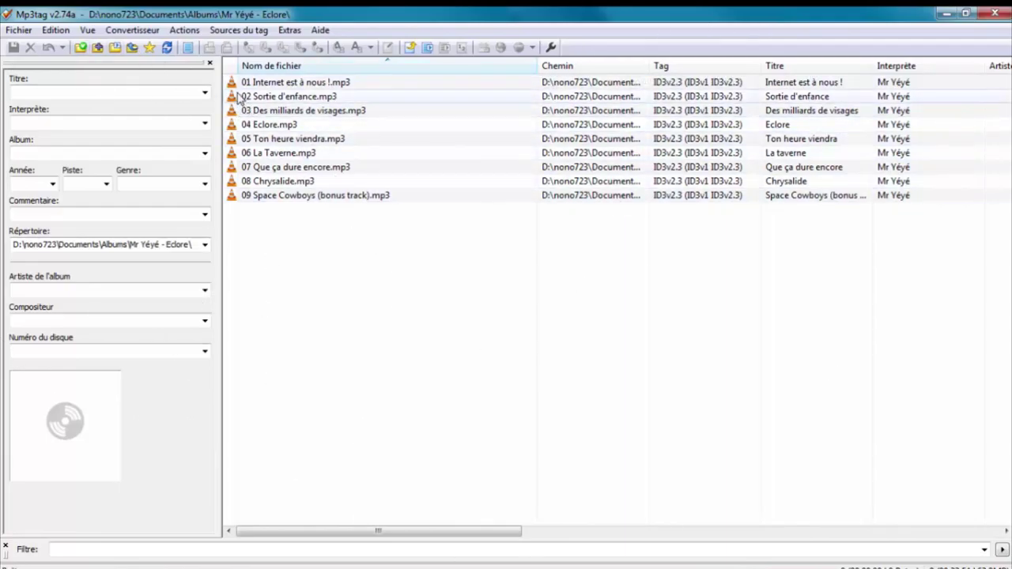
# Step: In Mp3tag, load the Temp folder located in SongTemp under Téléchargements
pyautogui.click(83, 49)
pyautogui.scroll(5, 372, 269)
pyautogui.click(350, 237)
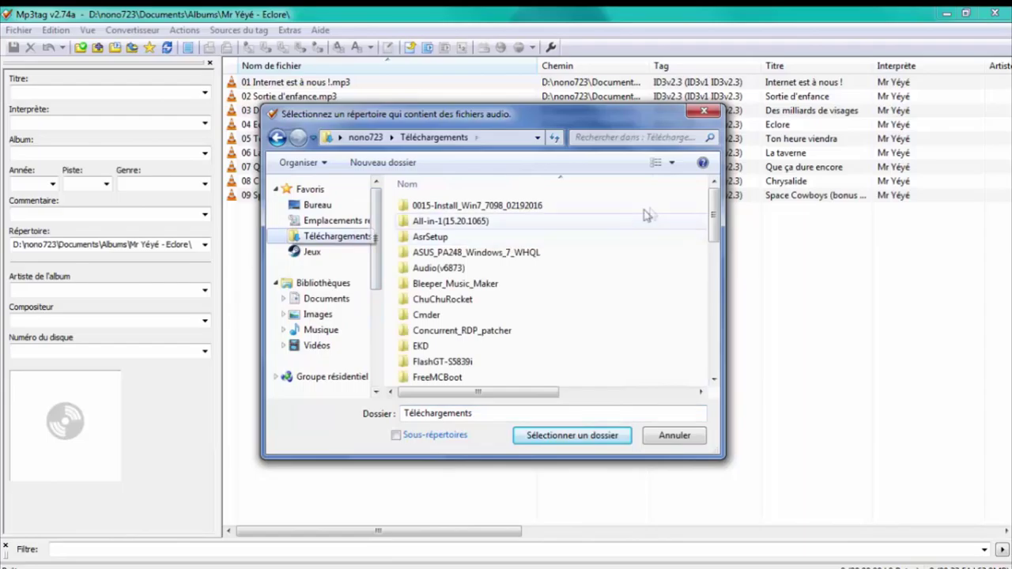
pyautogui.scroll(-10, 633, 229)
pyautogui.scroll(-1, 704, 300)
pyautogui.doubleClick(443, 320)
pyautogui.doubleClick(443, 203)
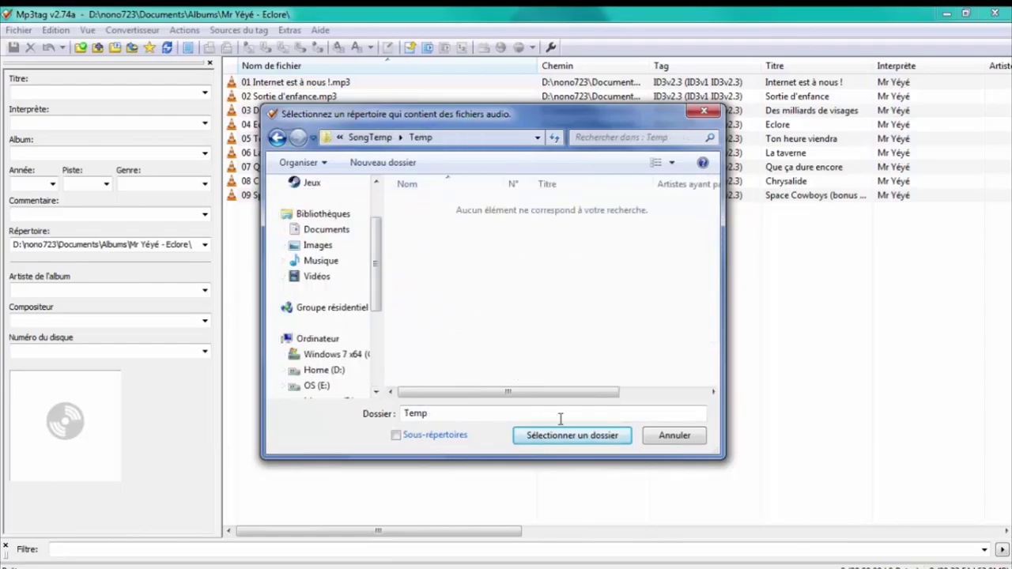
pyautogui.click(579, 440)
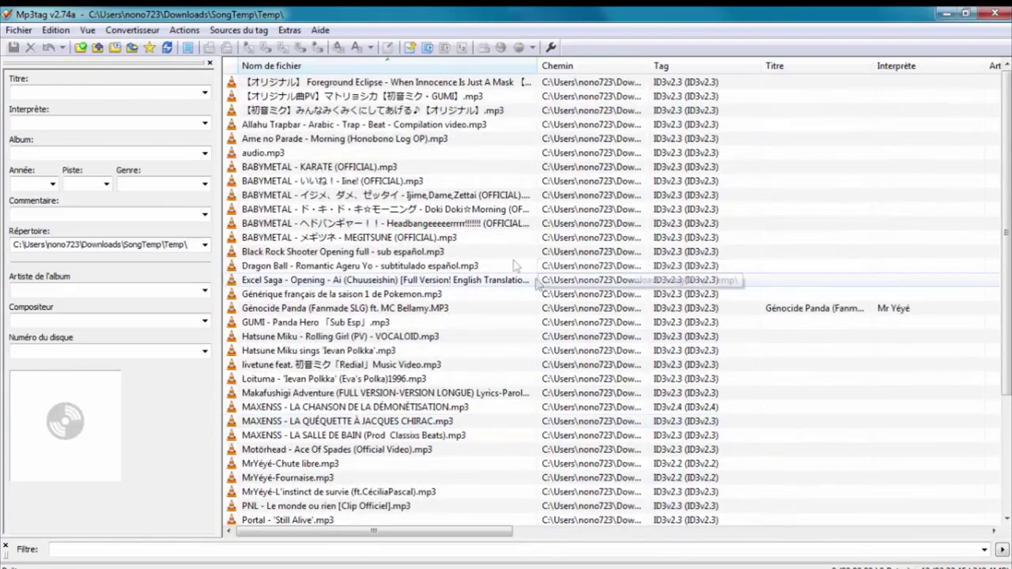
# Step: Select all files, set the title, artist, year and comment tags to < Effacer >, and save the tags
pyautogui.click(346, 166)
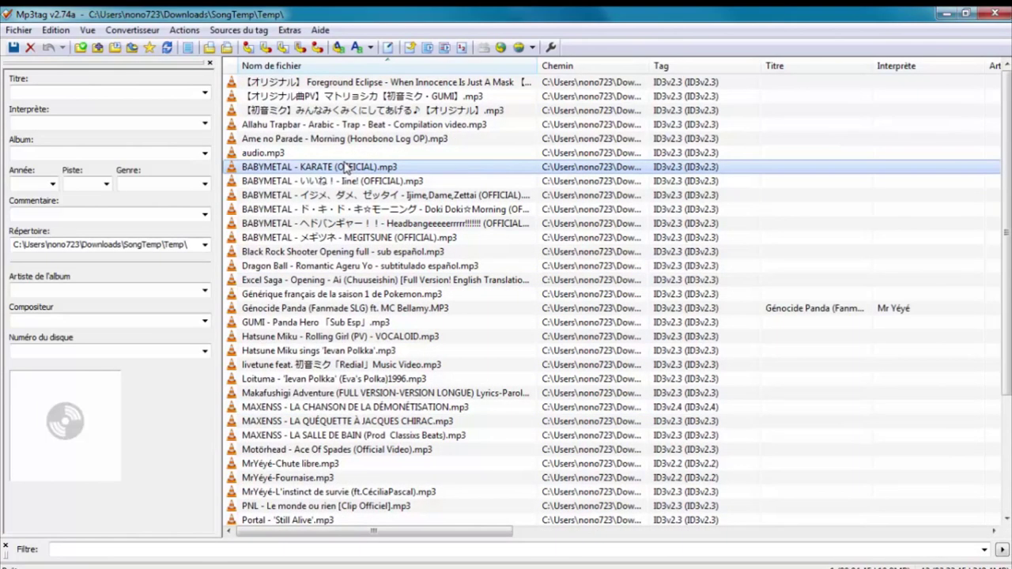
pyautogui.hotkey('ctrl', 'a')
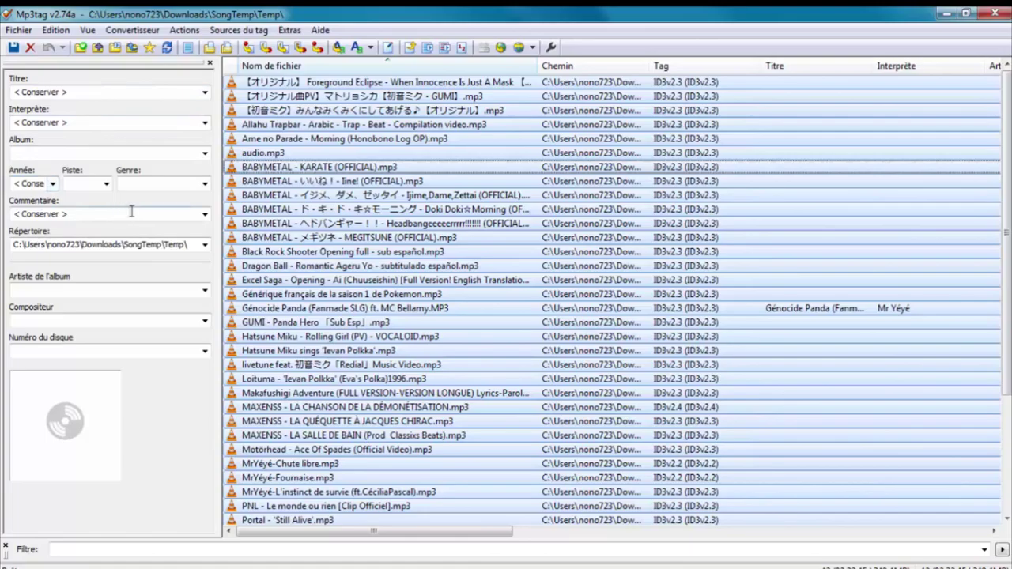
pyautogui.click(204, 93)
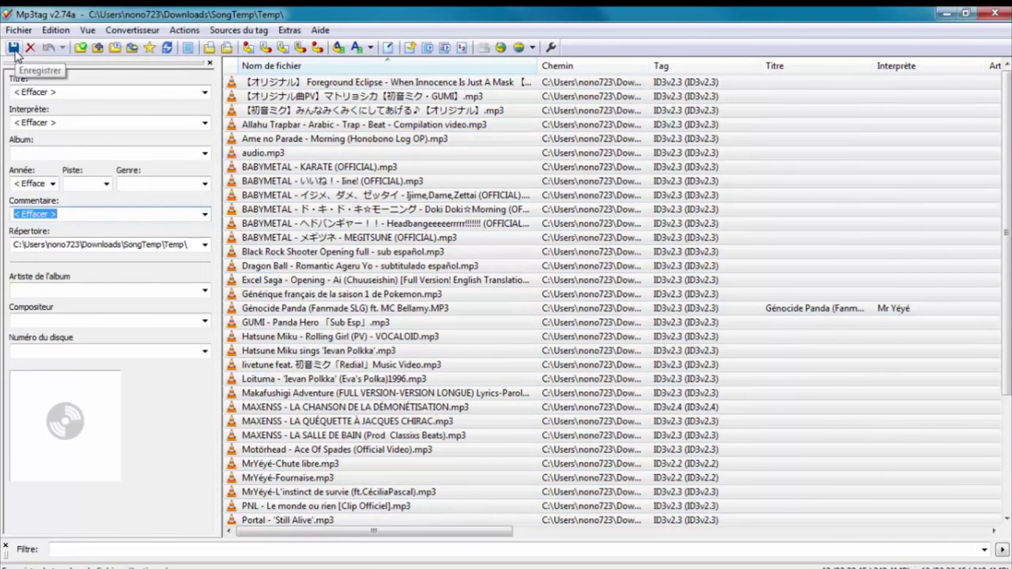
pyautogui.click(14, 48)
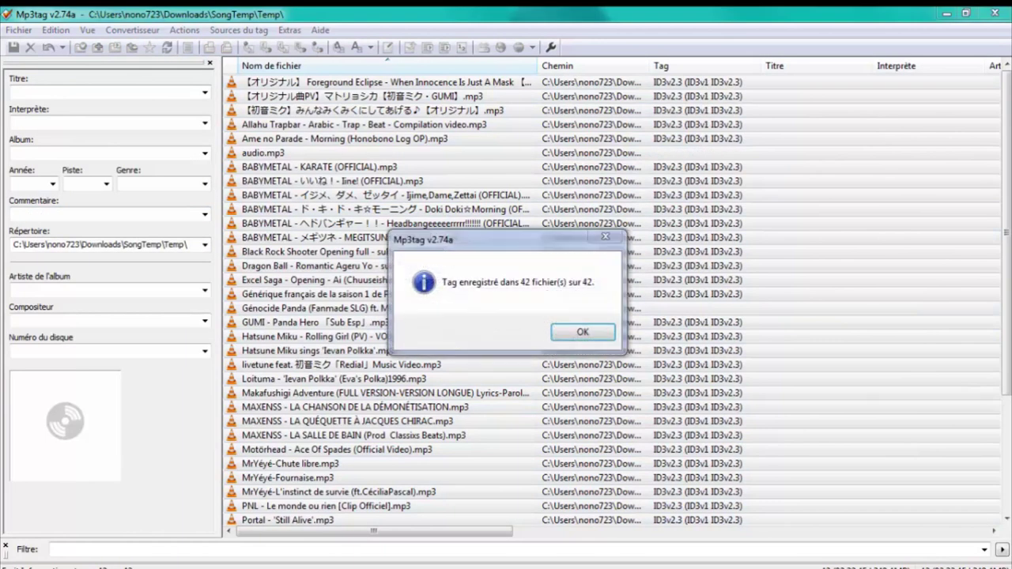
pyautogui.press('Return')
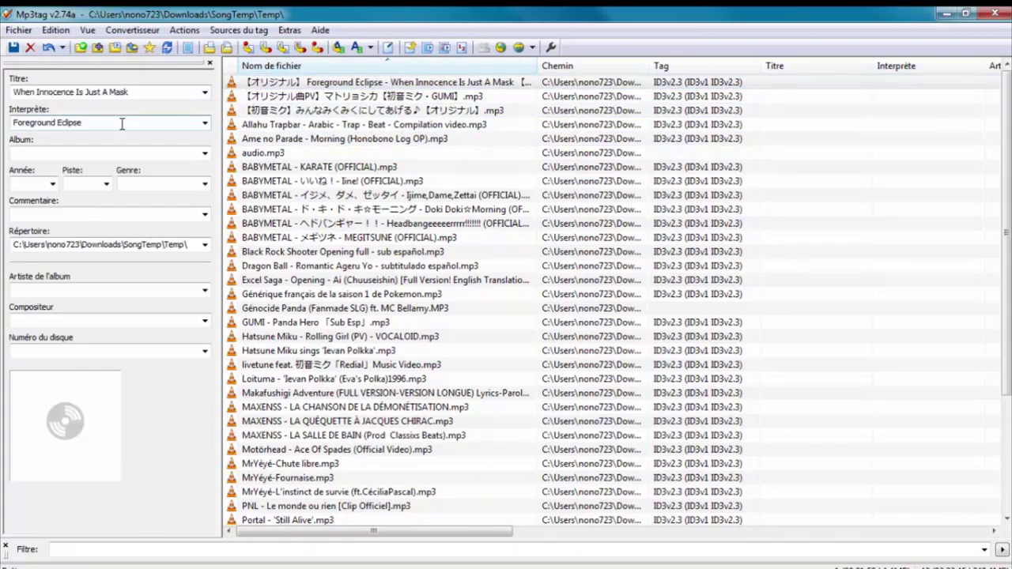
# Step: Search the web in the browser for "When innocence is just a mask" and open the Songtexte and MetroLyrics results in new tabs
pyautogui.click(123, 152)
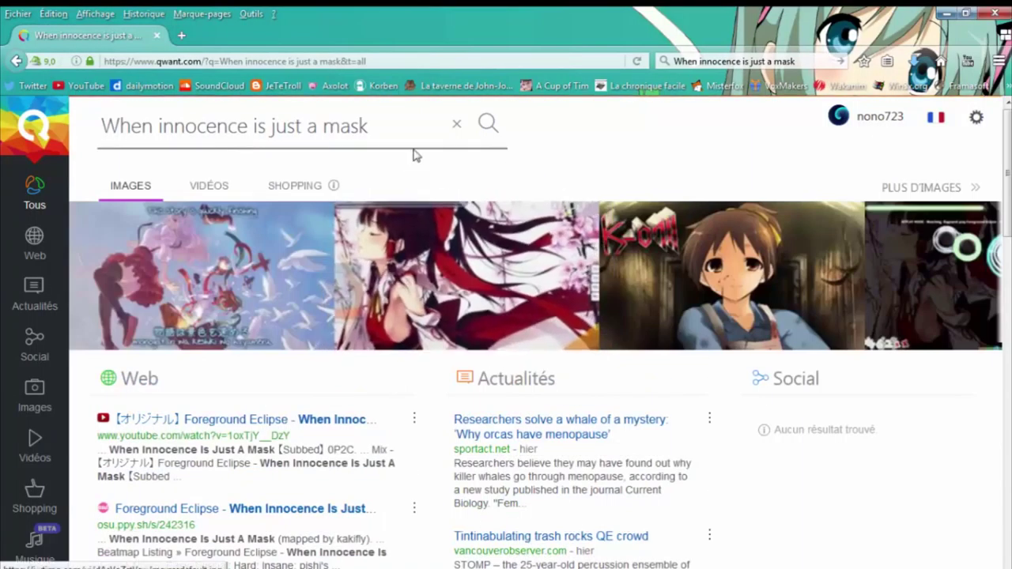
pyautogui.scroll(-2, 271, 479)
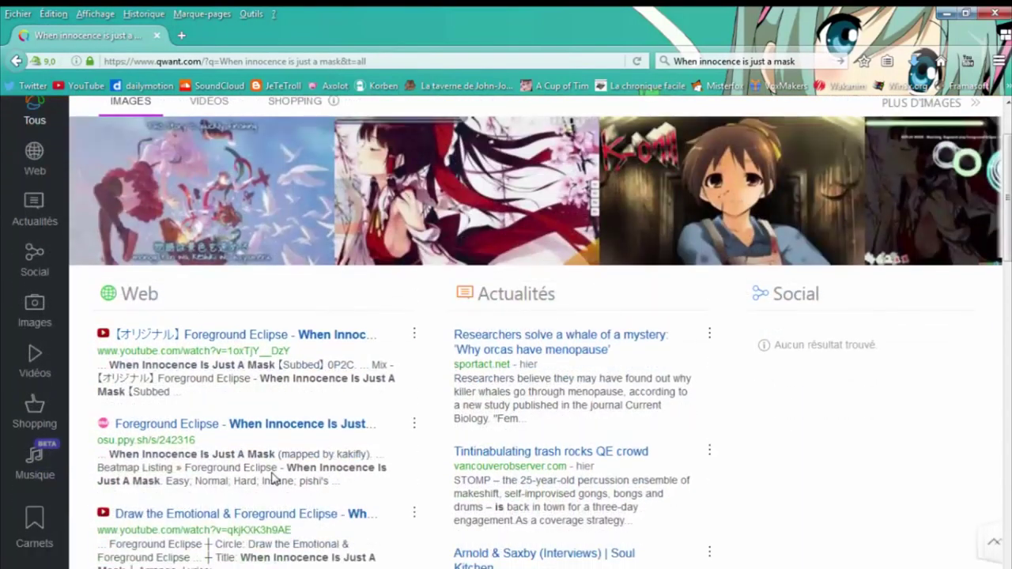
pyautogui.scroll(2, 271, 481)
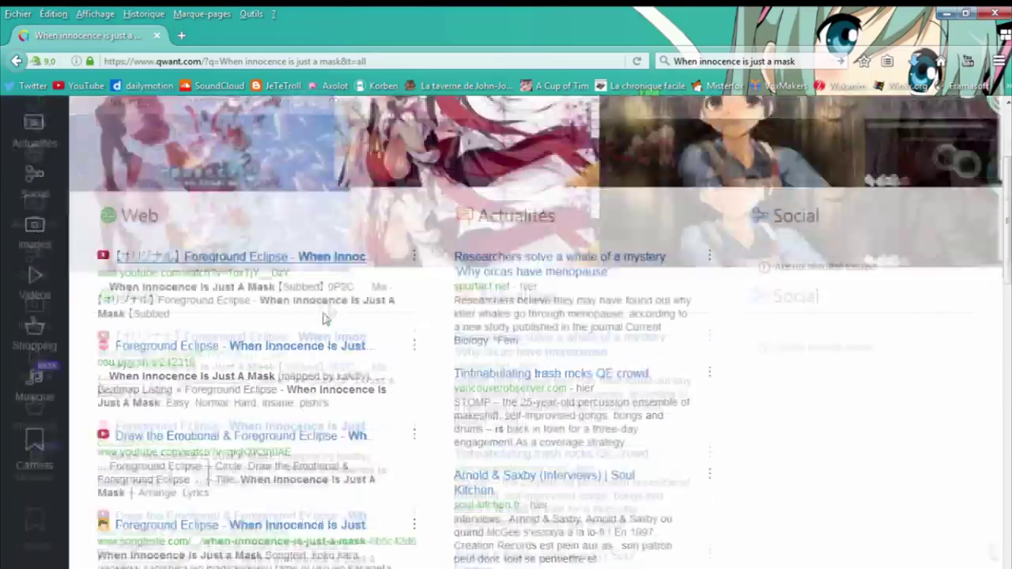
pyautogui.scroll(-4, 221, 360)
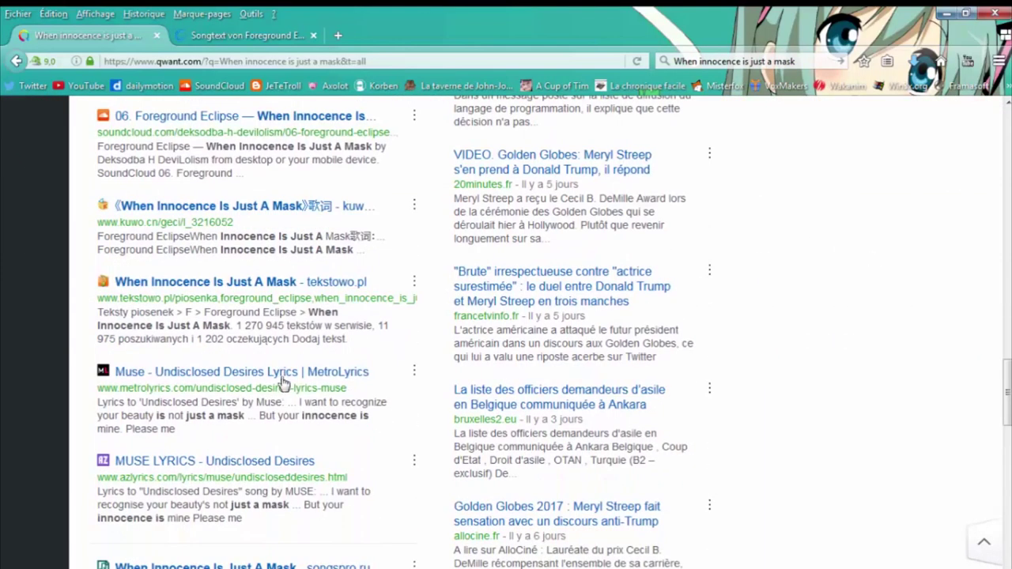
pyautogui.rightClick(282, 384)
pyautogui.click(332, 387)
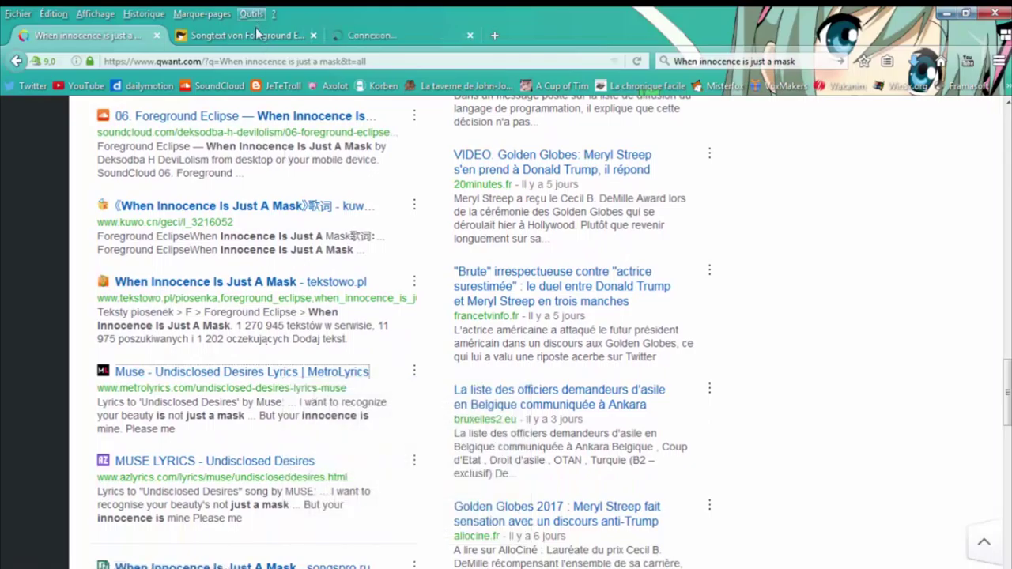
# Step: Check the Songtexte and MetroLyrics pages for the song's album, close both tabs, and return to the search results
pyautogui.click(255, 33)
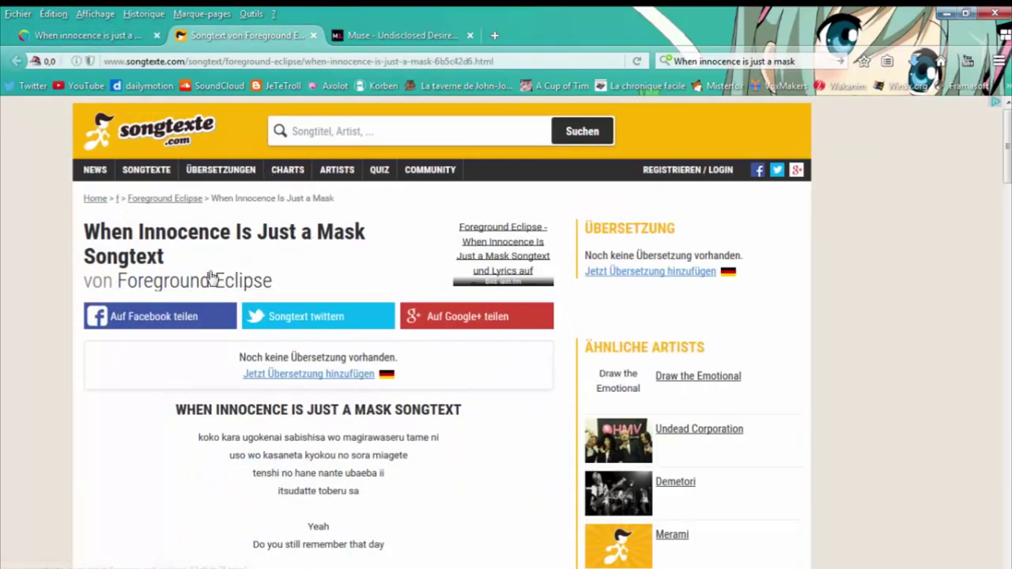
pyautogui.scroll(-3, 249, 268)
pyautogui.hotkey('ctrl', 'w')
pyautogui.scroll(-1, 272, 251)
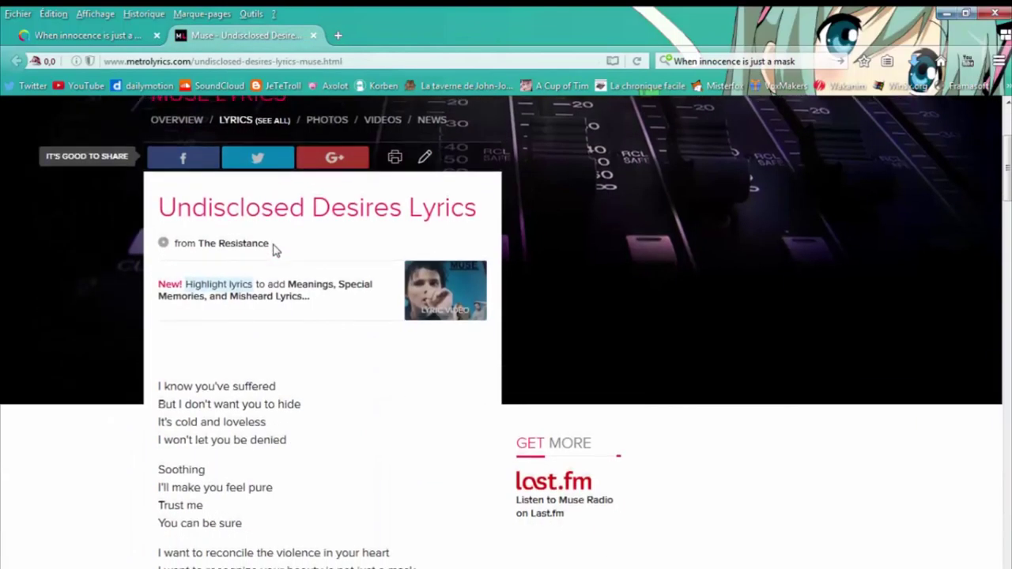
pyautogui.hotkey('ctrl', 'w')
pyautogui.scroll(10, 286, 286)
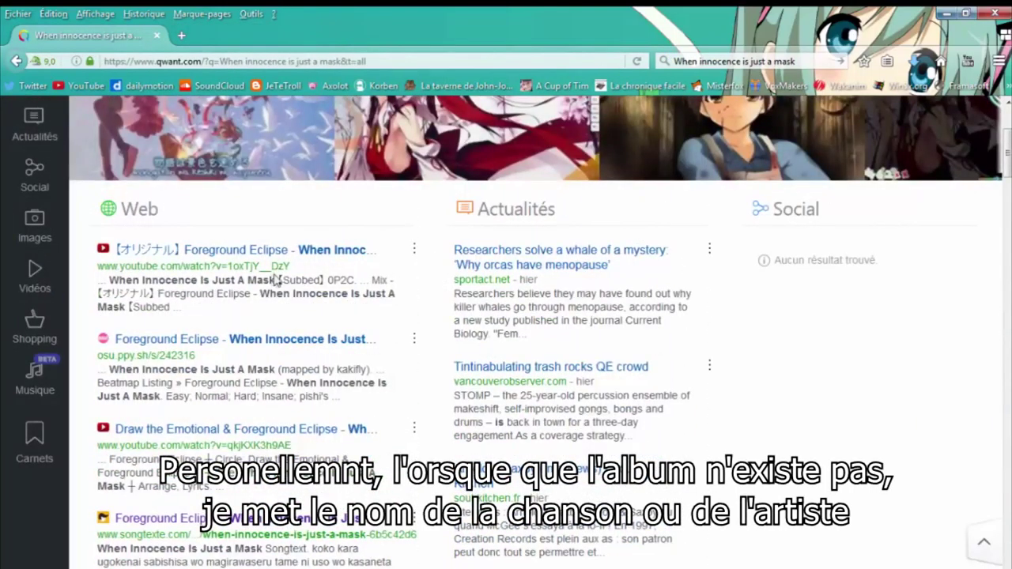
# Step: Open the mirrorofparanoia.com result in a new tab, copy the album name Seated With Liquor, and enter it as the song's album in Mp3tag
pyautogui.click(292, 143)
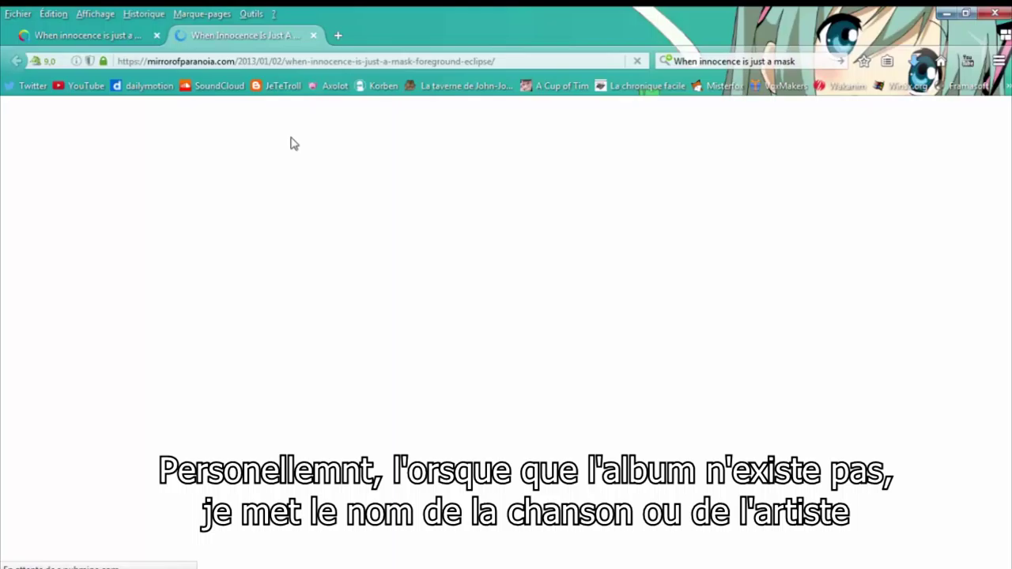
pyautogui.scroll(-5, 493, 369)
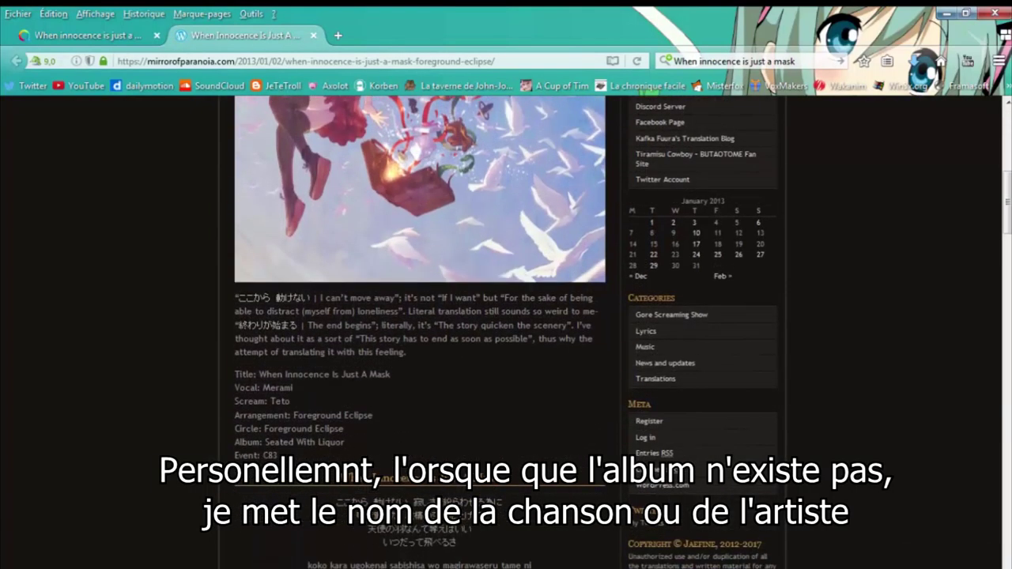
pyautogui.moveTo(345, 442); pyautogui.dragTo(266, 443)
pyautogui.moveTo(554, 12); pyautogui.dragTo(34, 402)
pyautogui.hotkey('alt', 'Tab')
# Step: Open more search results in new tabs and check the album cover and its image dimensions from the hujiang page
pyautogui.scroll(3, 427, 265)
pyautogui.rightClick(439, 259)
pyautogui.click(441, 260)
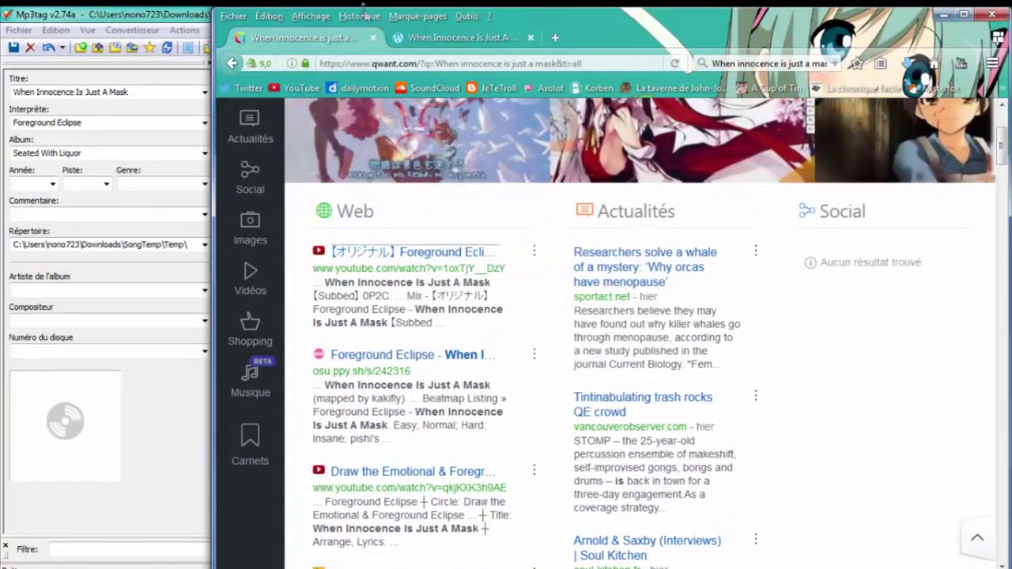
pyautogui.click(414, 38)
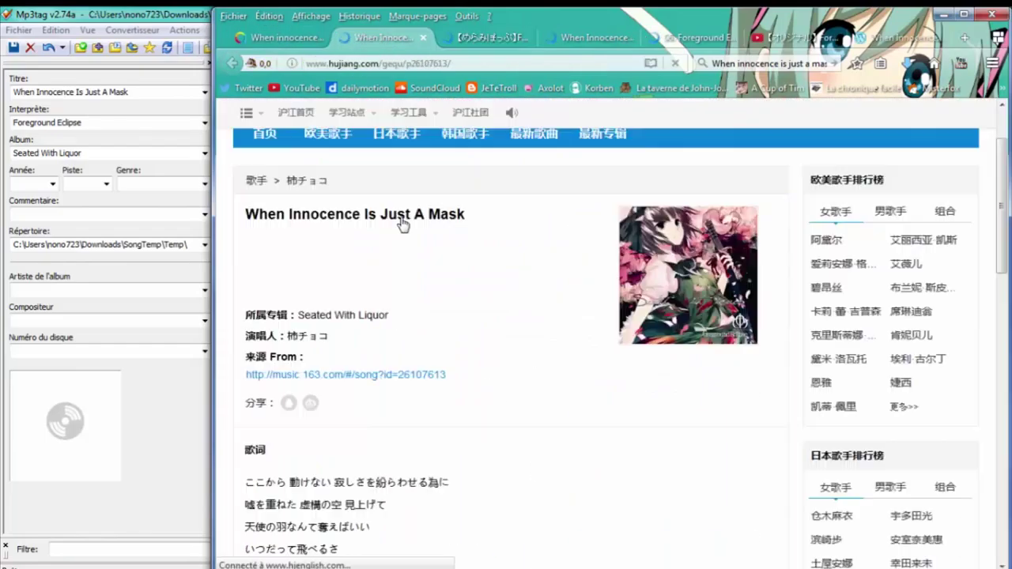
pyautogui.scroll(-2, 403, 225)
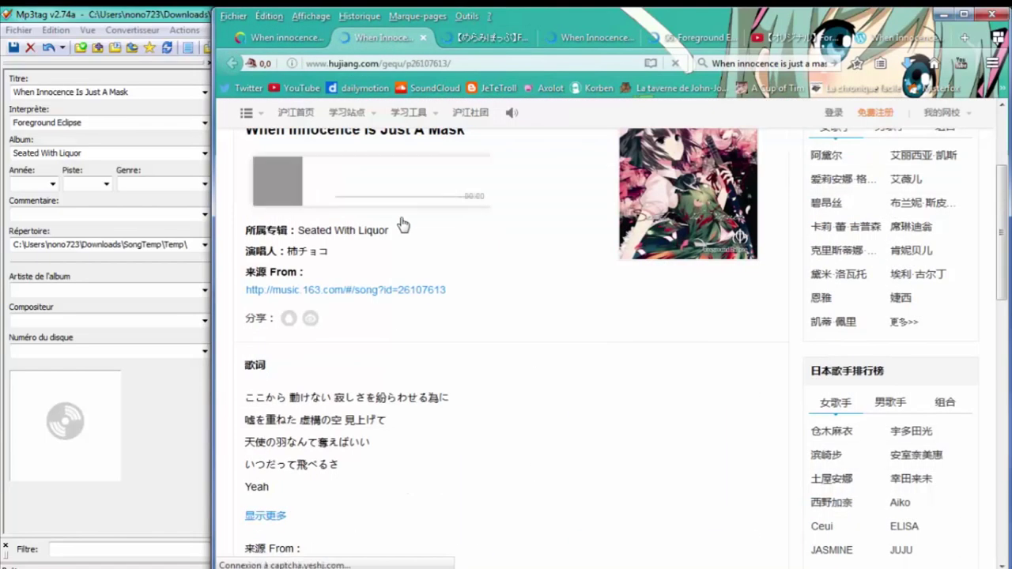
pyautogui.scroll(2, 403, 225)
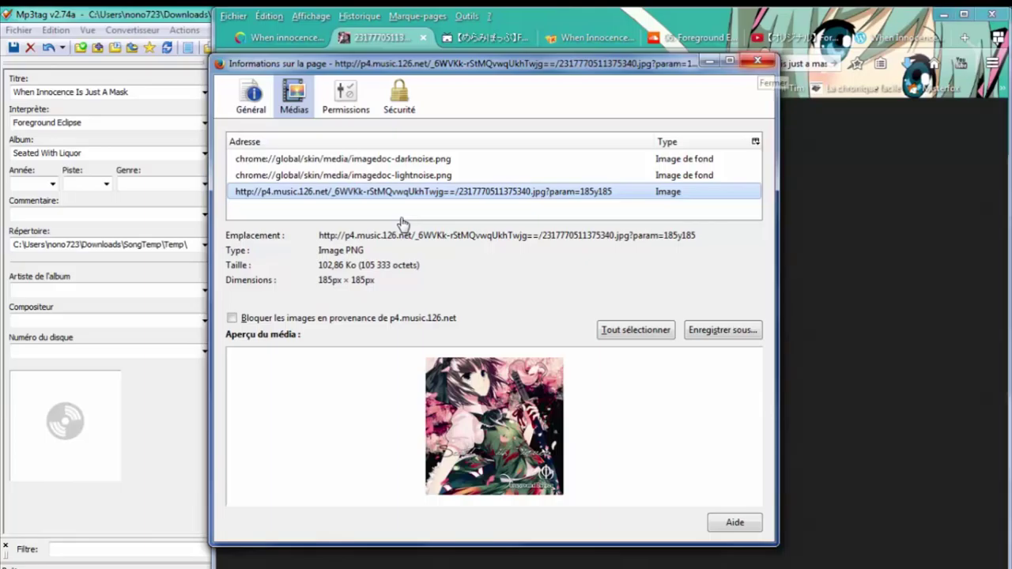
pyautogui.click(756, 61)
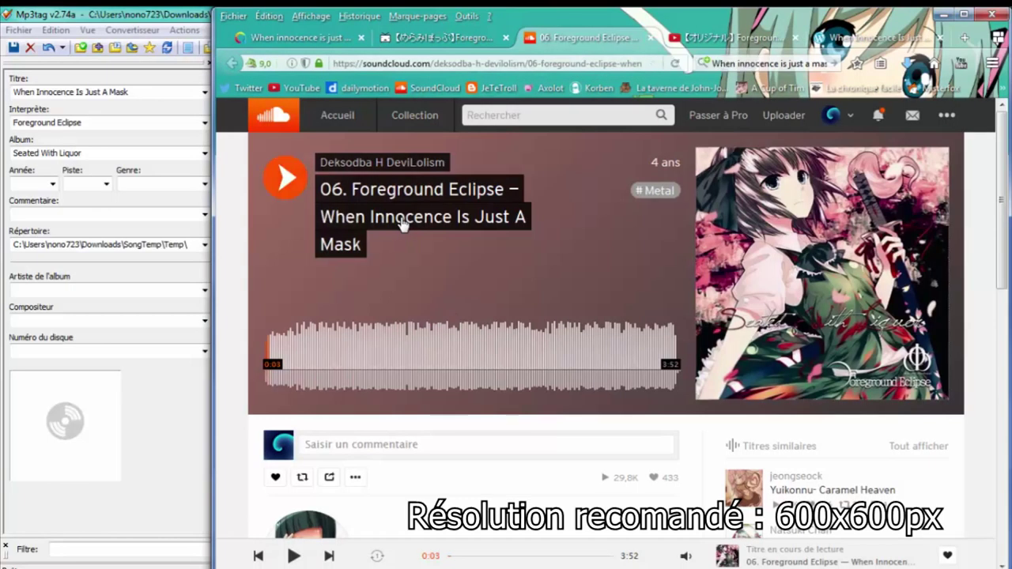
pyautogui.rightClick(757, 229)
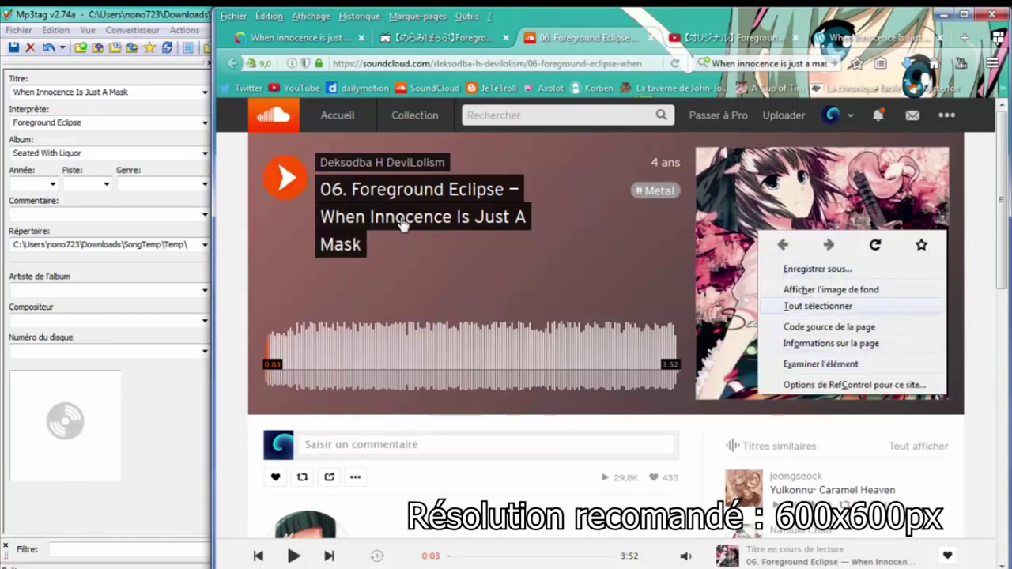
pyautogui.click(820, 364)
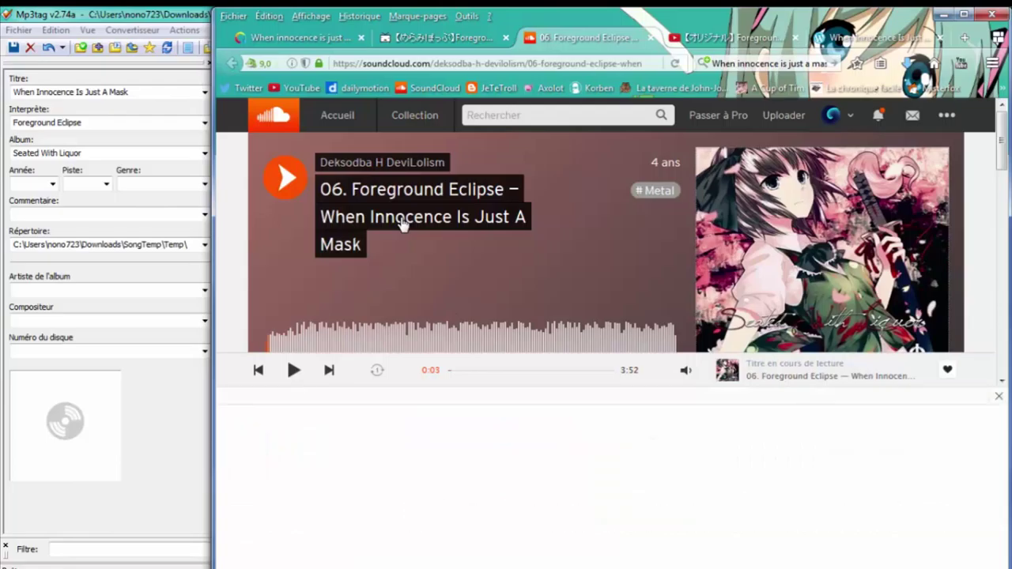
pyautogui.press('F12')
pyautogui.rightClick(824, 329)
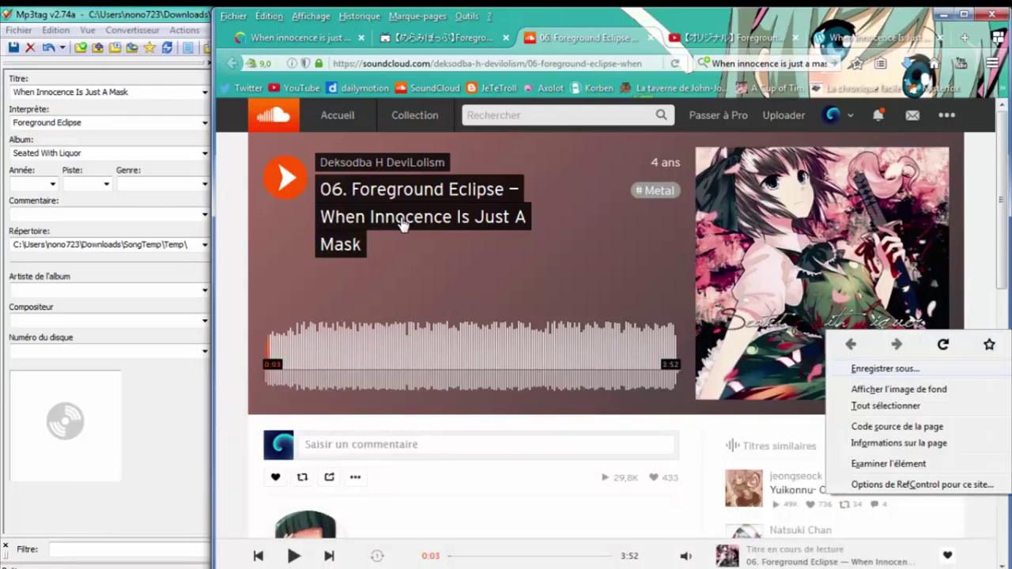
pyautogui.click(890, 443)
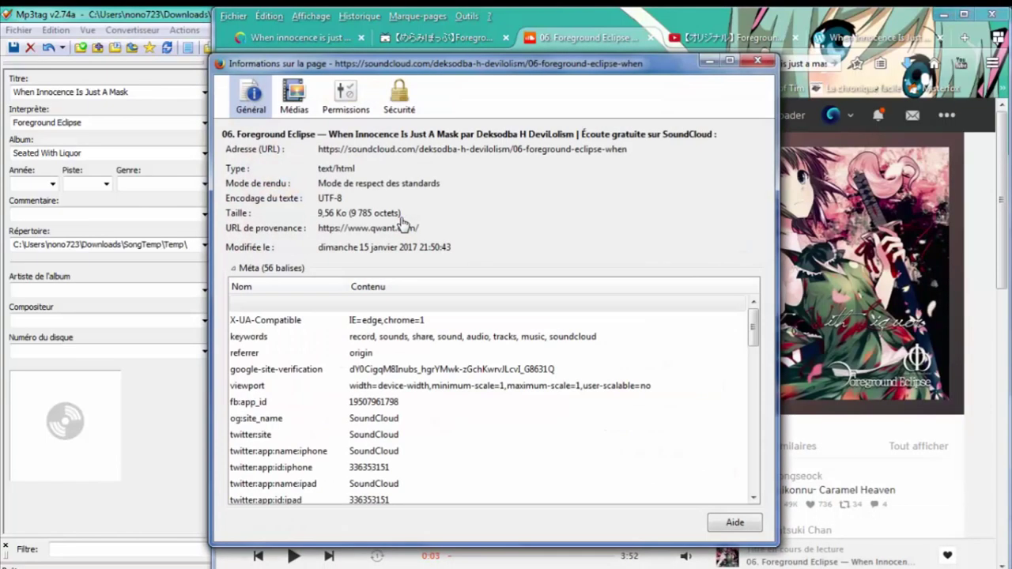
pyautogui.click(293, 96)
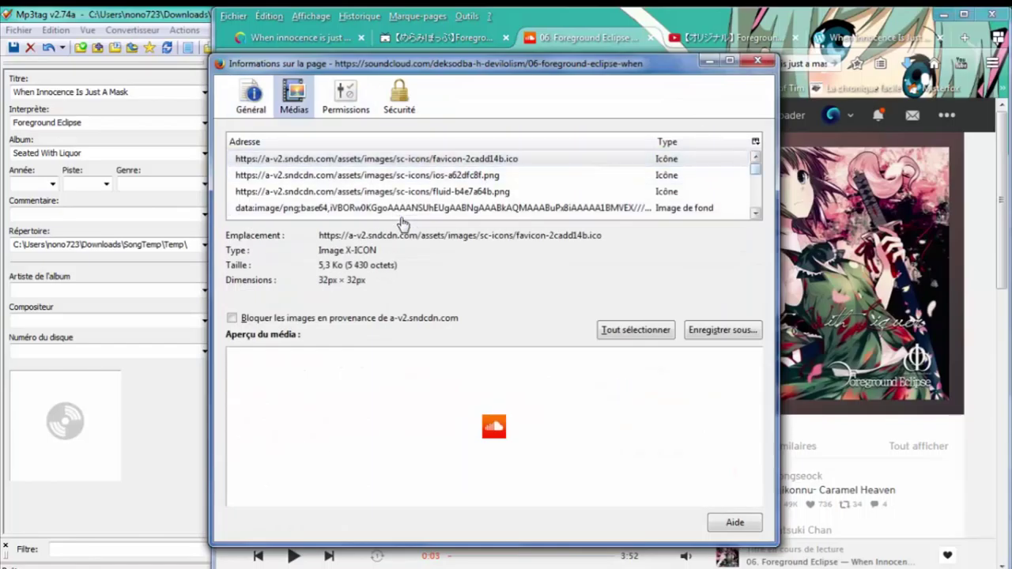
pyautogui.scroll(-10, 401, 214)
pyautogui.scroll(10, 400, 223)
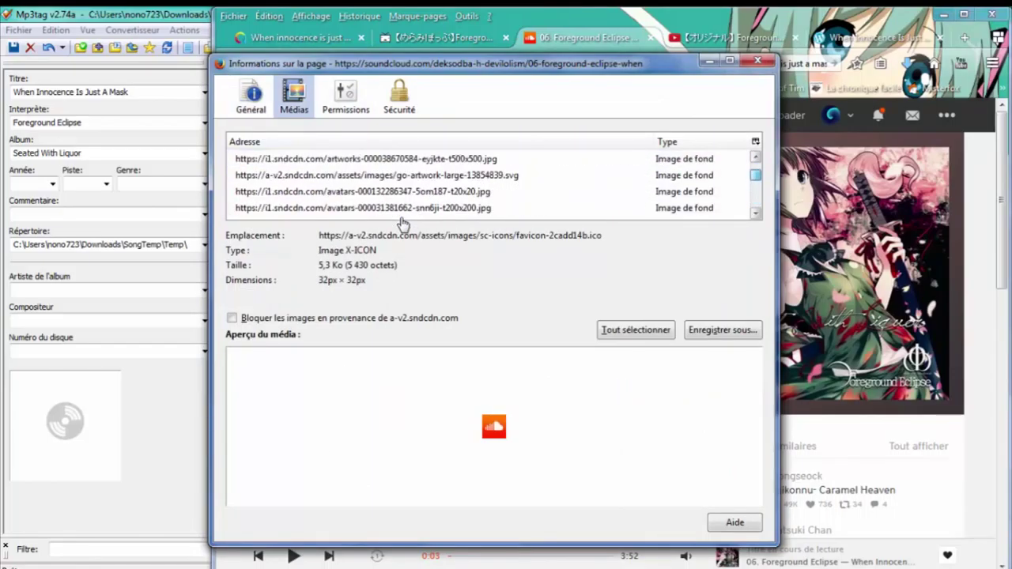
pyautogui.click(401, 212)
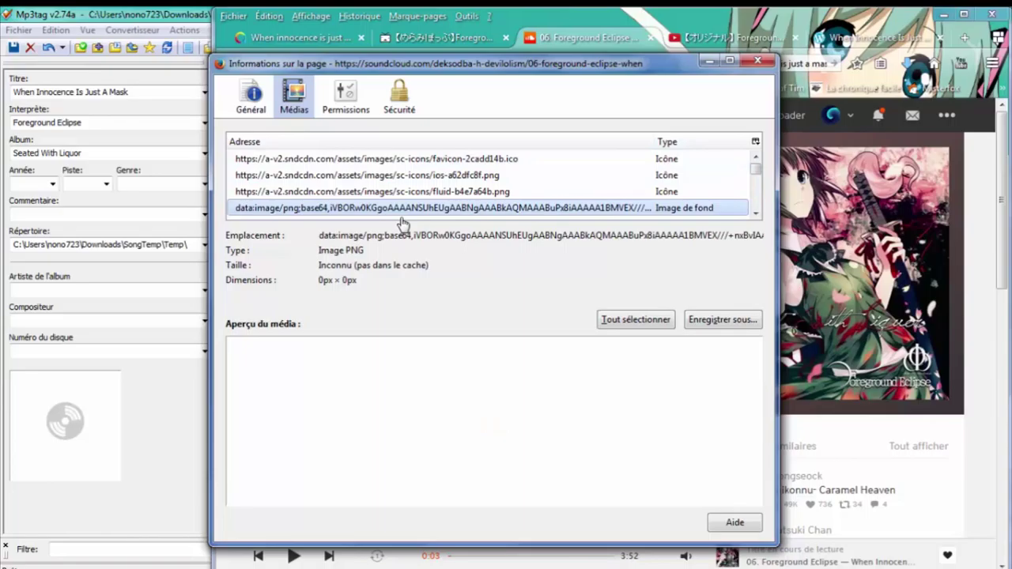
pyautogui.press('Down')
pyautogui.press('Down')
pyautogui.press('Down')
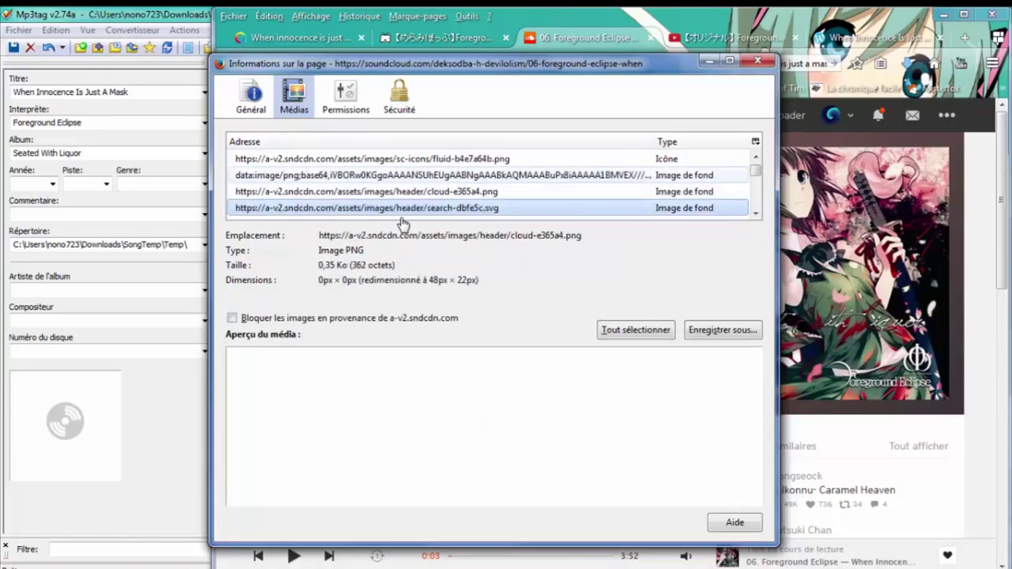
pyautogui.press('Down')
pyautogui.press('Down')
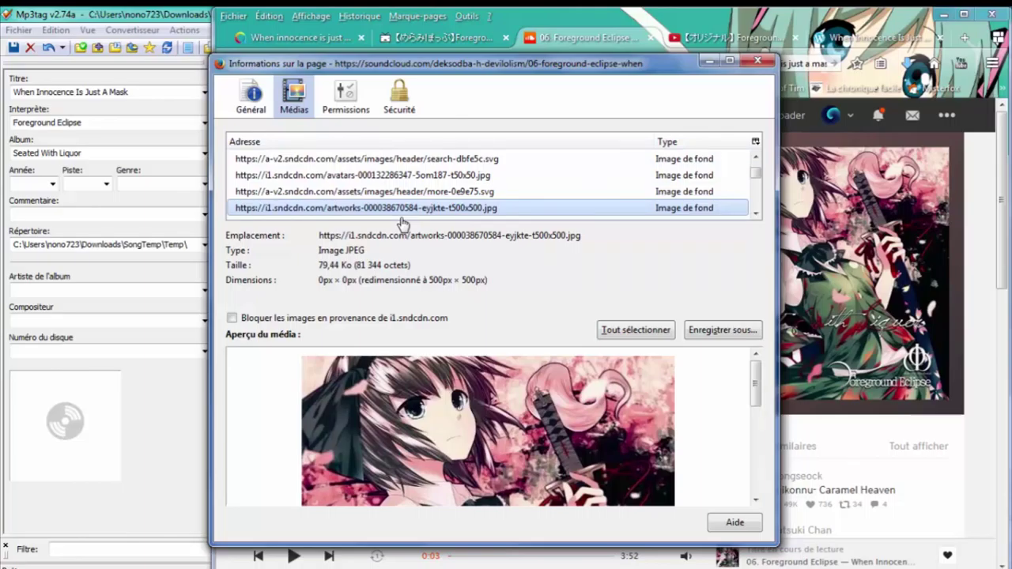
# Step: Save the cover image to the cover folder of the Images library, clearing the suggested name before the .jpg extension
pyautogui.press('Return')
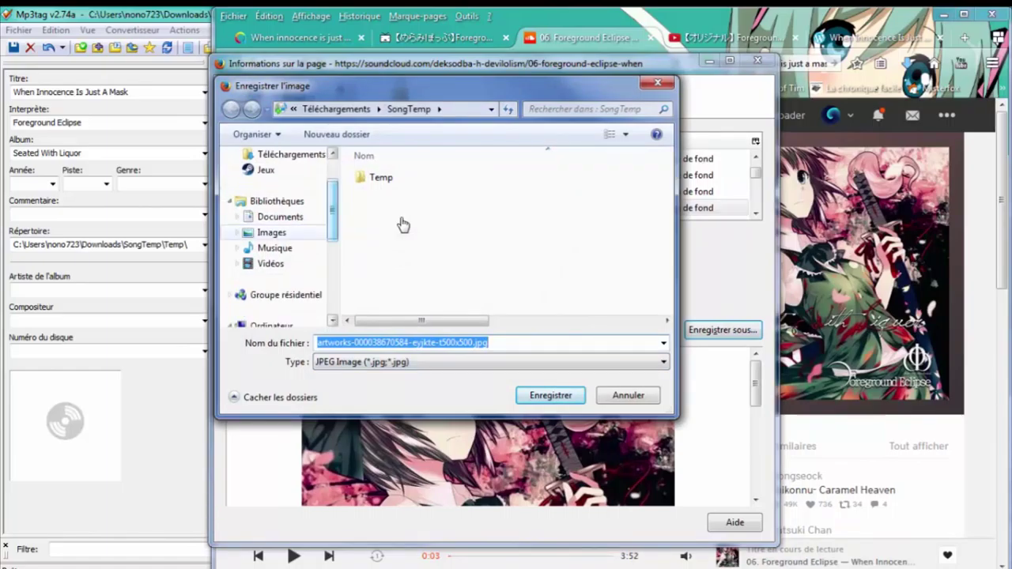
pyautogui.click(271, 232)
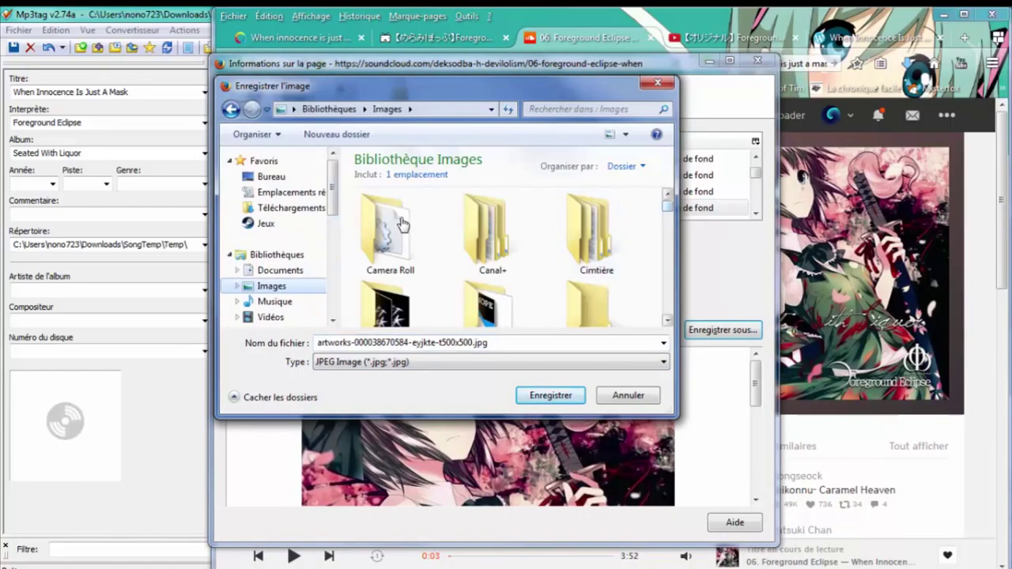
pyautogui.scroll(-1, 402, 224)
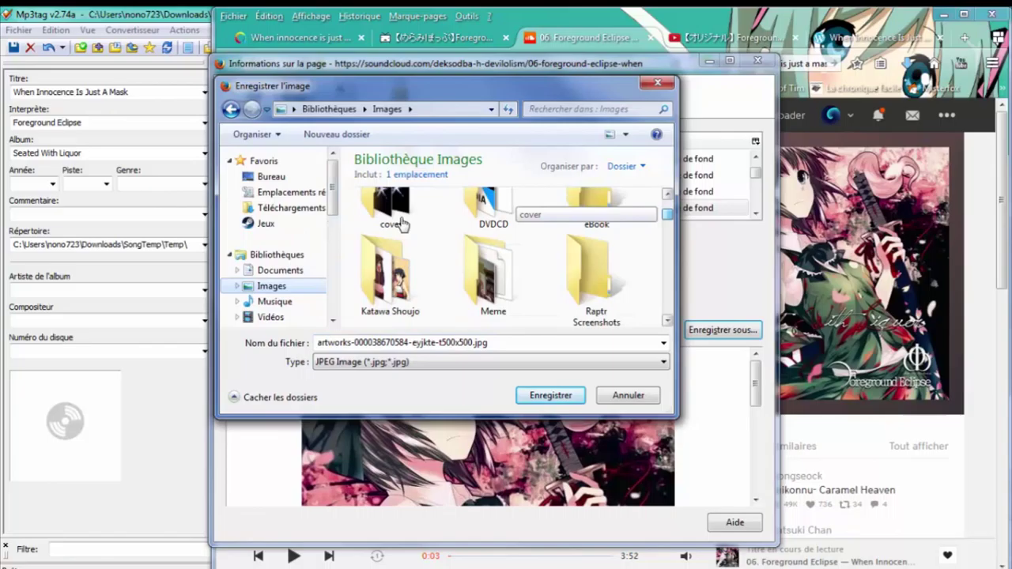
pyautogui.doubleClick(391, 237)
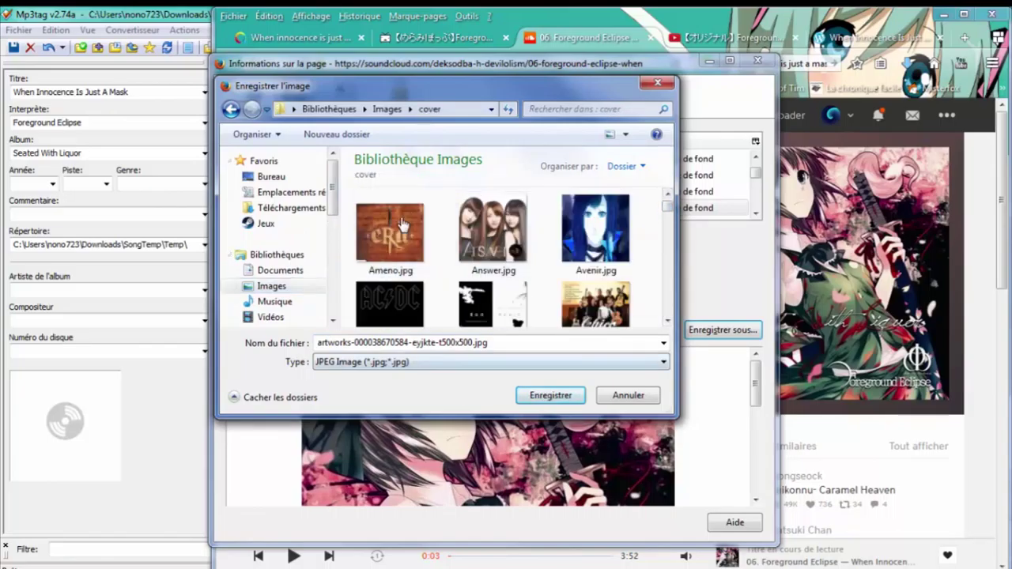
pyautogui.click(472, 342)
pyautogui.click(473, 342)
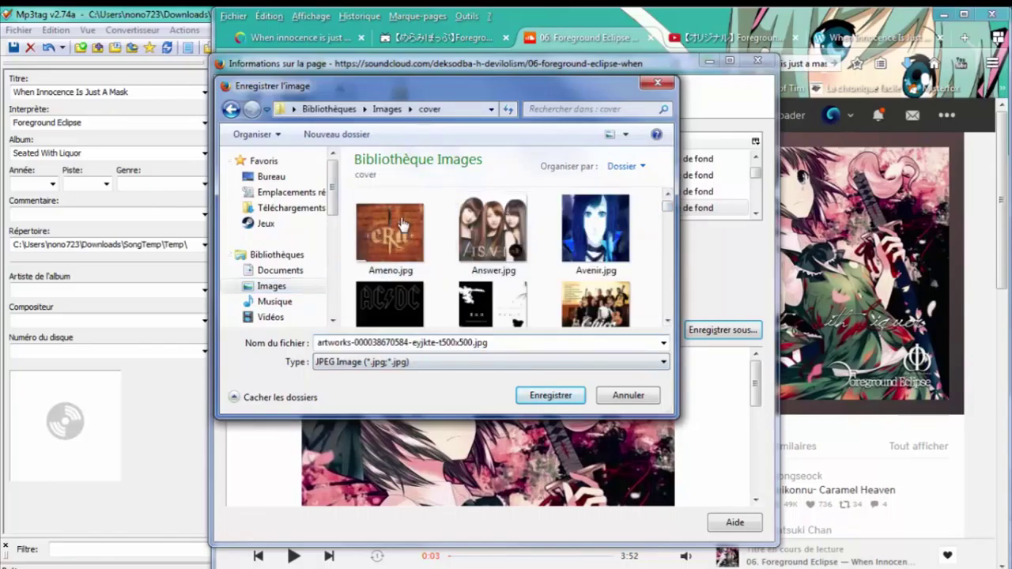
pyautogui.hotkey('shift', 'Home')
pyautogui.press('BackSpace')
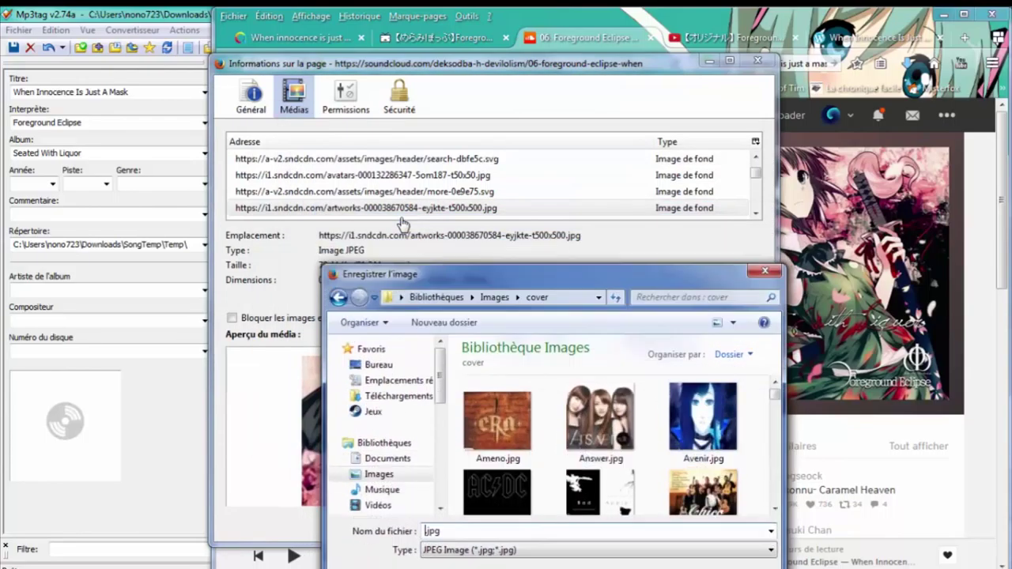
# Step: In Mp3tag, set the Foreground Eclipse song's year to 2013, track to 01 and genre to Metal
pyautogui.write('013')
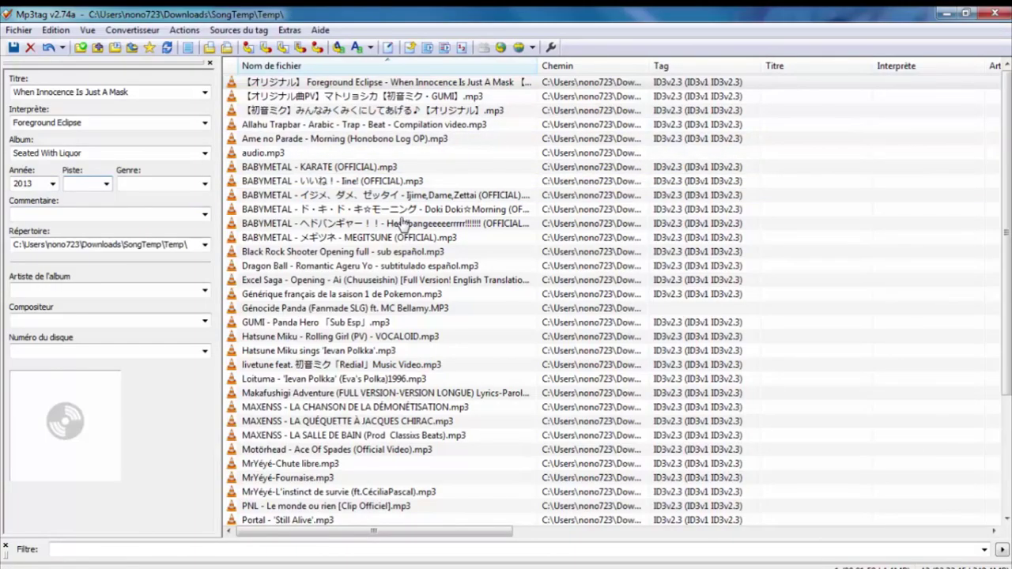
pyautogui.write('01')
pyautogui.press('Tab')
pyautogui.write('Metal')
# Step: Add the downloaded Seated With Liquor cover from the Images library to the song and save its tags
pyautogui.rightClick(56, 440)
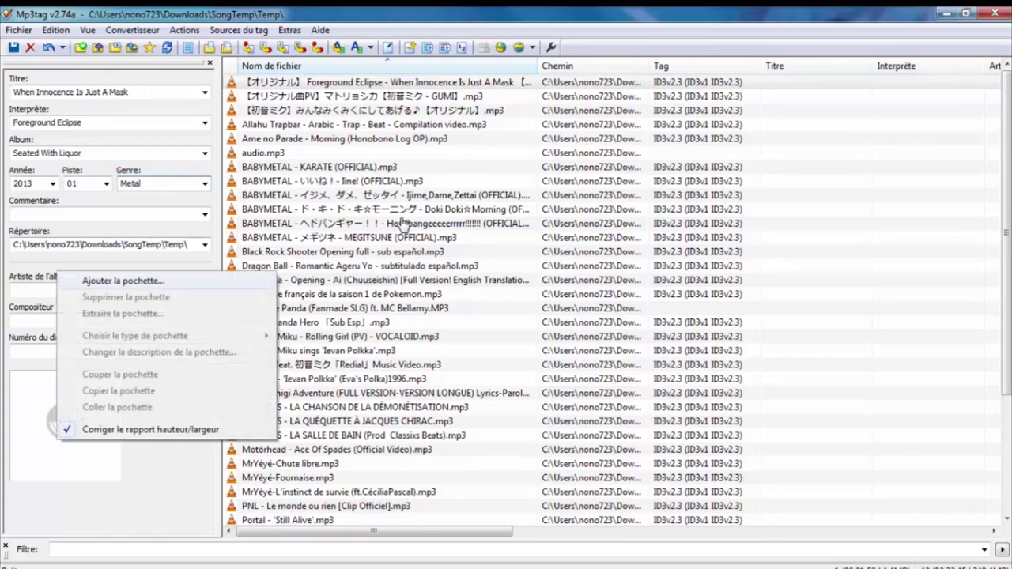
pyautogui.click(118, 280)
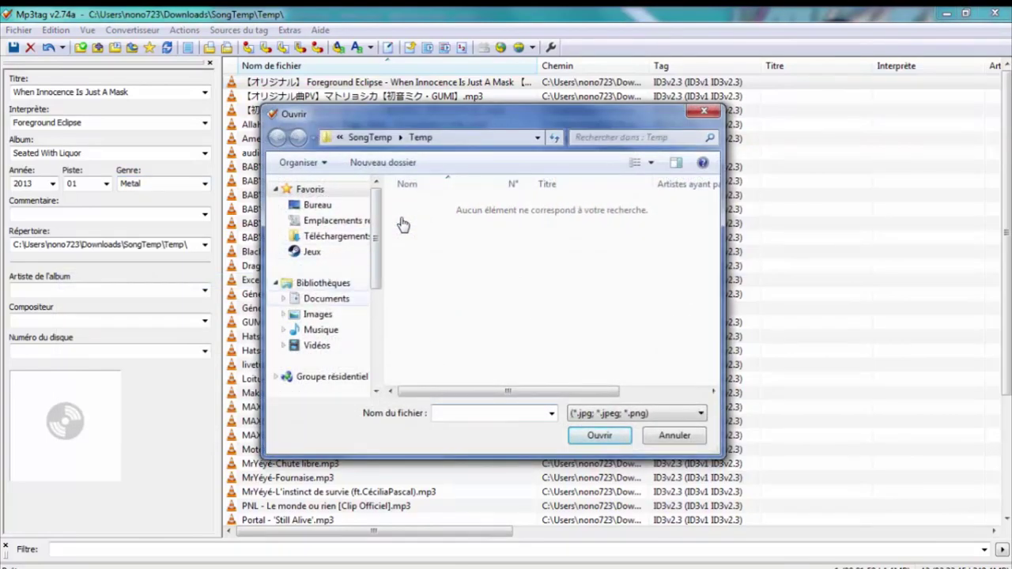
pyautogui.click(318, 314)
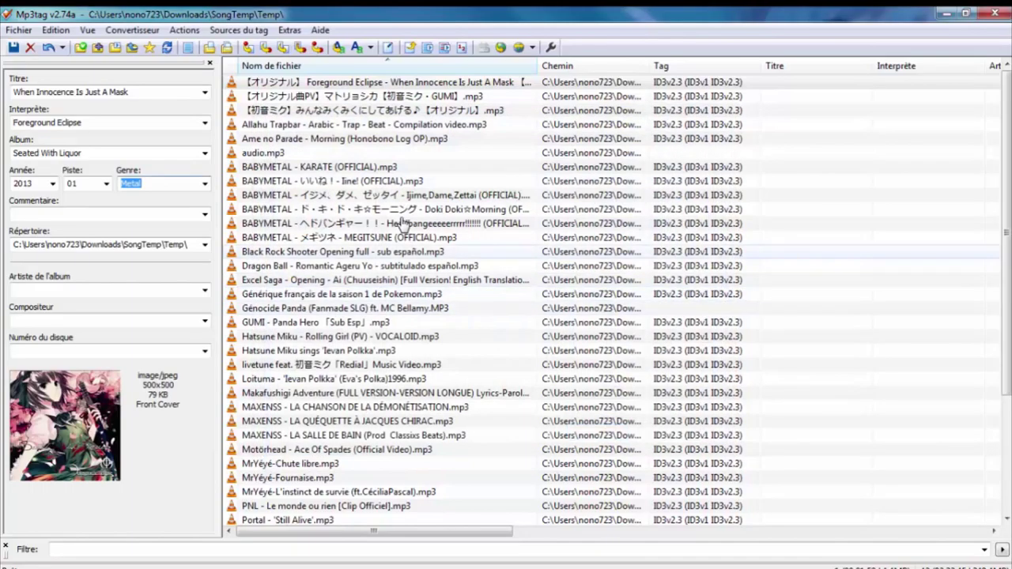
pyautogui.hotkey('ctrl', 's')
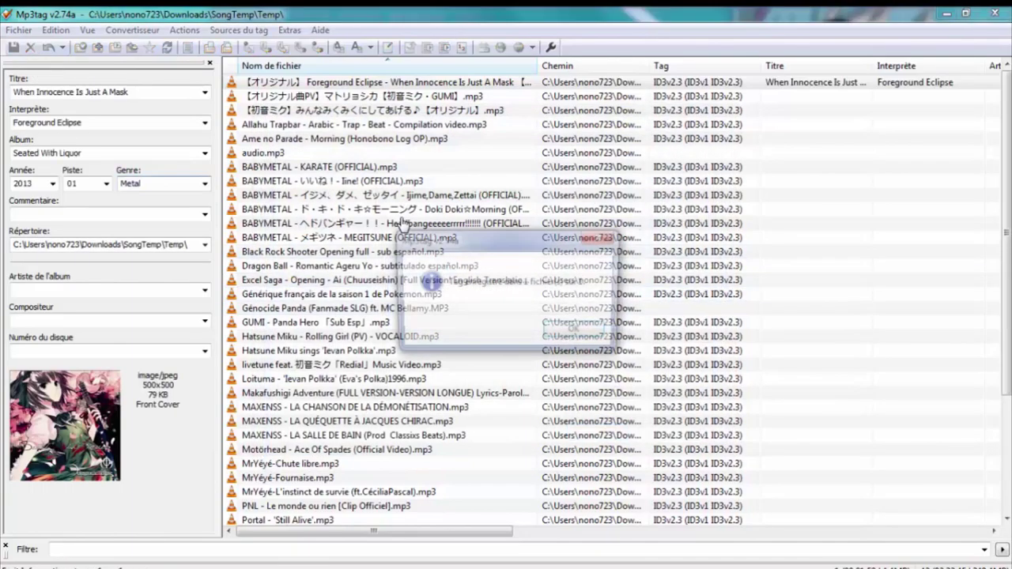
pyautogui.press('Return')
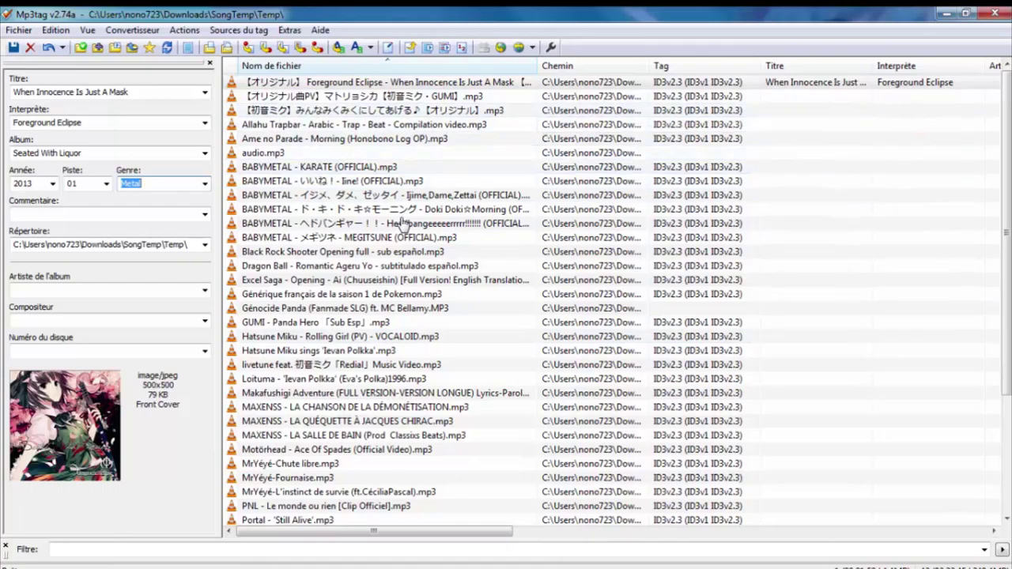
pyautogui.moveTo(374, 530); pyautogui.dragTo(481, 531)
pyautogui.hscroll(5, 403, 225)
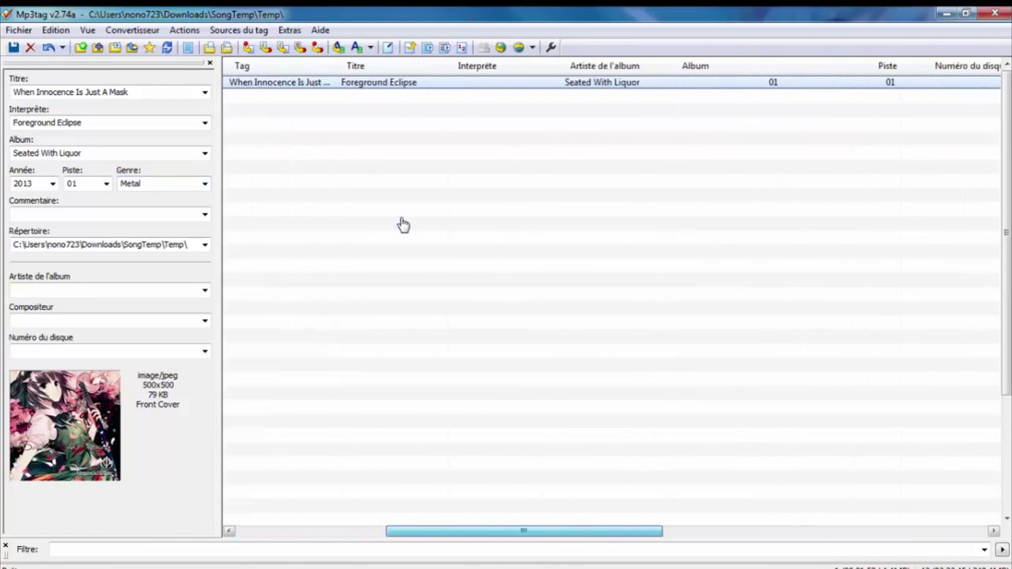
pyautogui.hscroll(-10, 403, 226)
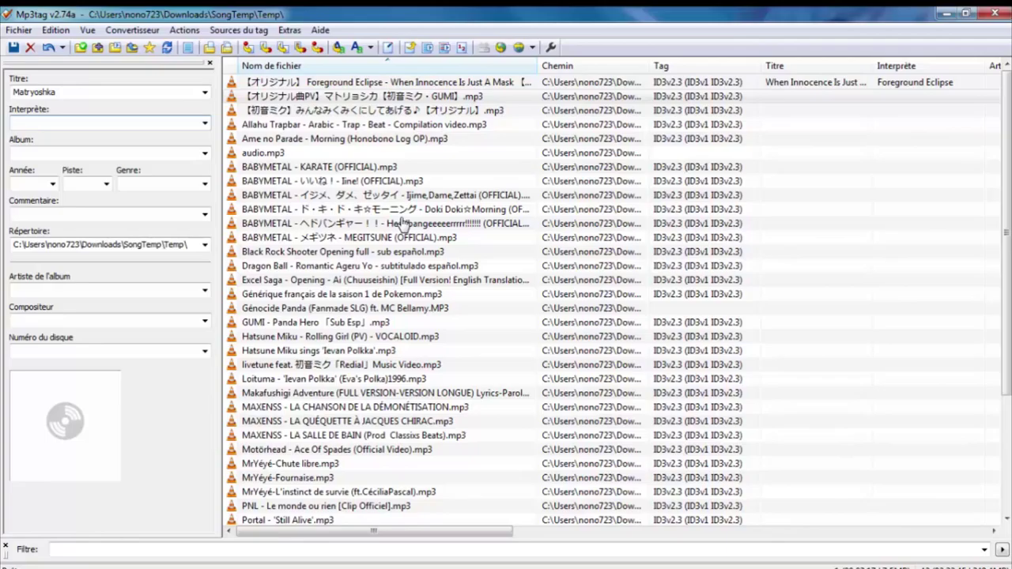
# Step: Set the artist of the Matryoshka file to Hatsune Miku, GUMI and save its tags
pyautogui.write('Hatsune MIKU')
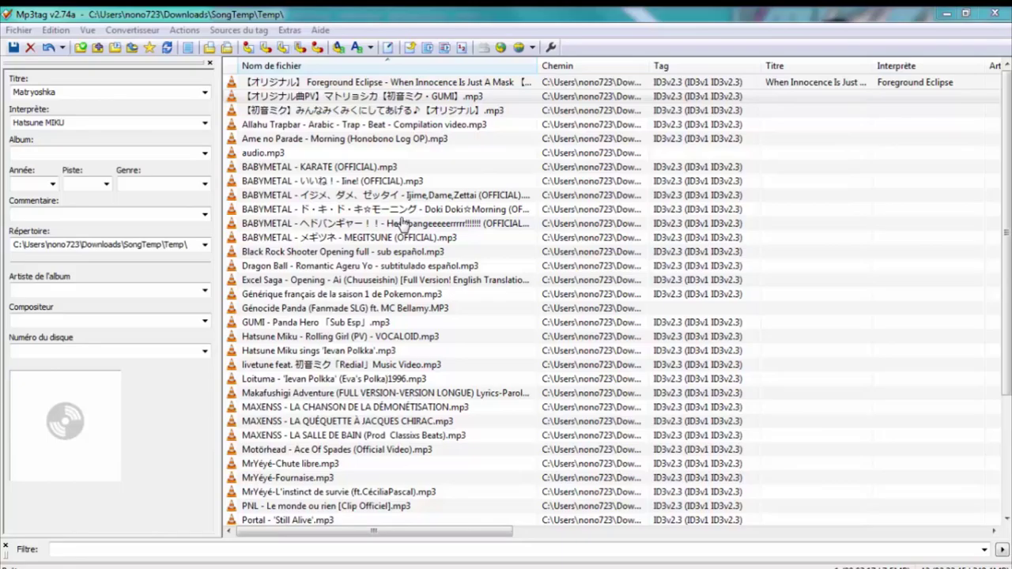
pyautogui.press('BackSpace')
pyautogui.press('BackSpace')
pyautogui.press('BackSpace')
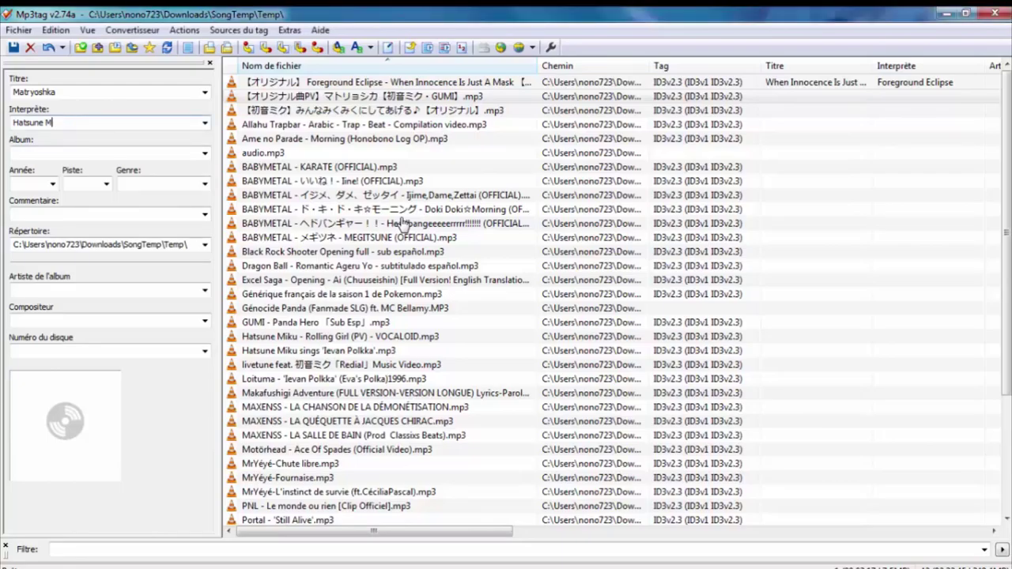
pyautogui.write('iku, GUMI')
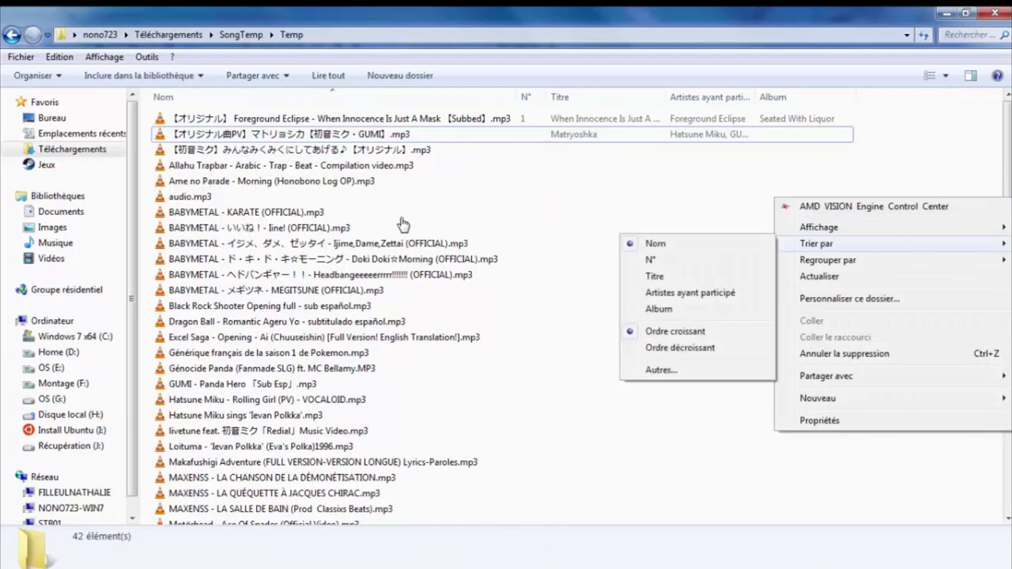
# Step: In the Explorer window of the Temp folder, group the files by contributing artist (Artistes ayant participé)
pyautogui.press('Down')
pyautogui.press('Right')
pyautogui.press('Down')
pyautogui.press('Down')
pyautogui.press('Down')
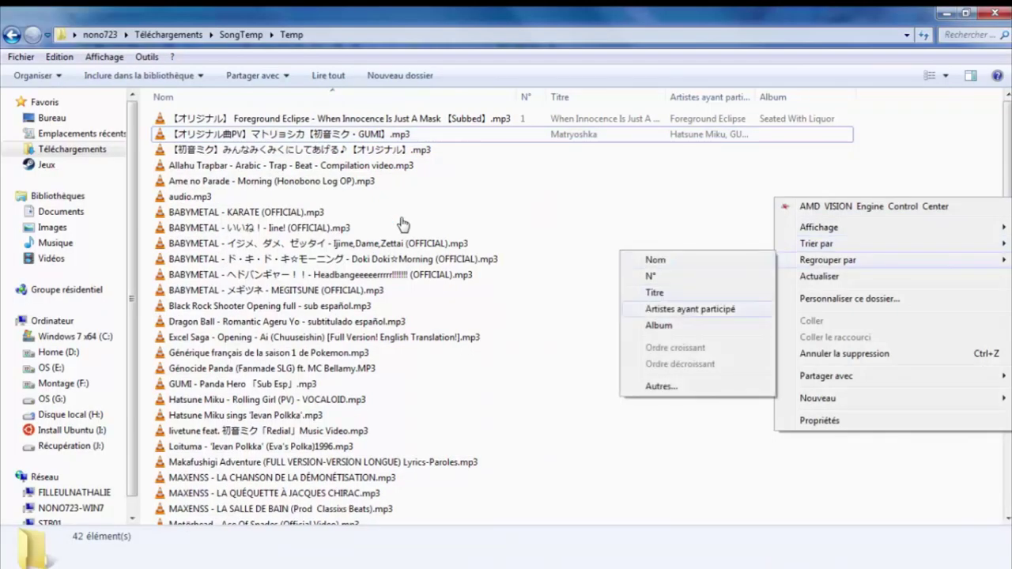
pyautogui.press('Return')
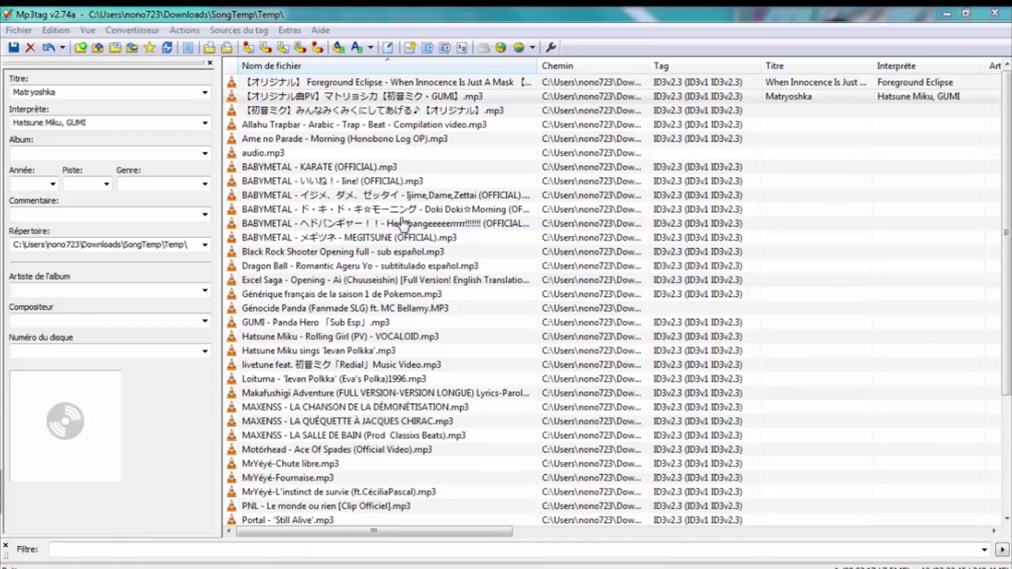
# Step: Set the Matryoshka file's artist to Hatsune Miku; GUMI and its album to Matryoshka, checking the artist grouping in the Temp folder
pyautogui.hotkey('alt', 'Tab')
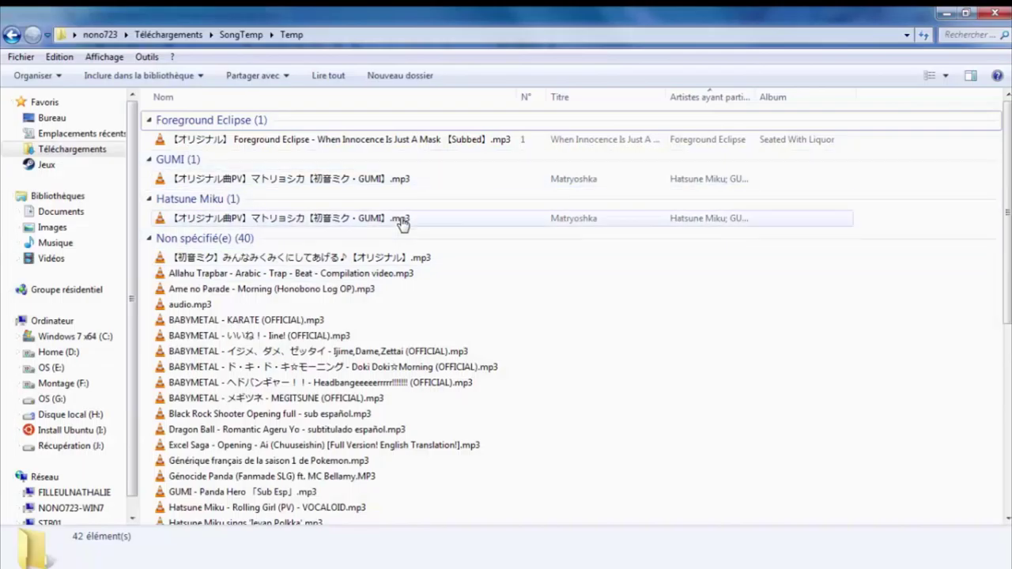
pyautogui.hotkey('alt', 'Tab')
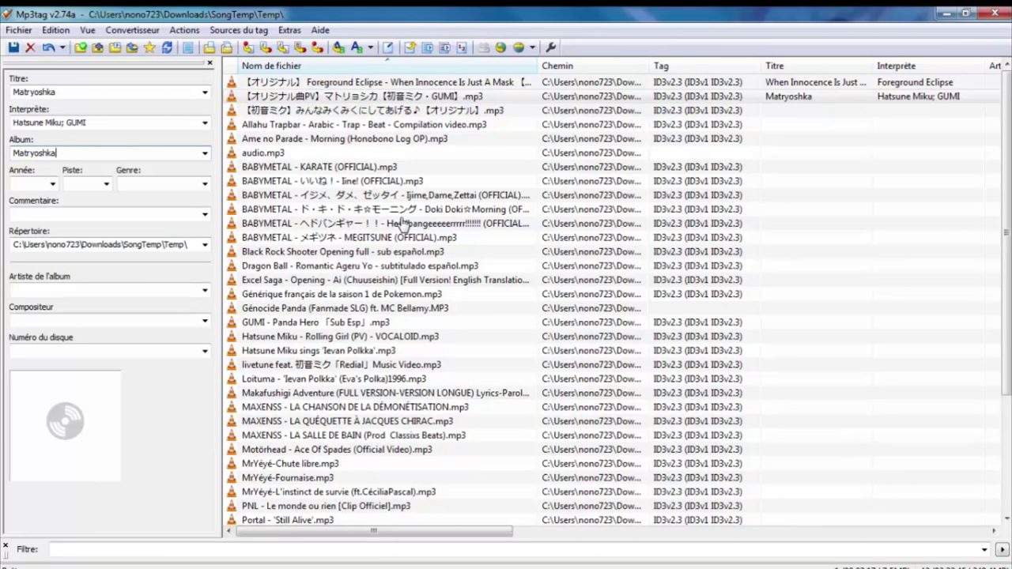
# Step: Switch to Firefox and close the old search results and Nicovideo tabs about When Innocence Is Just A Mask
pyautogui.hotkey('alt', 'Tab')
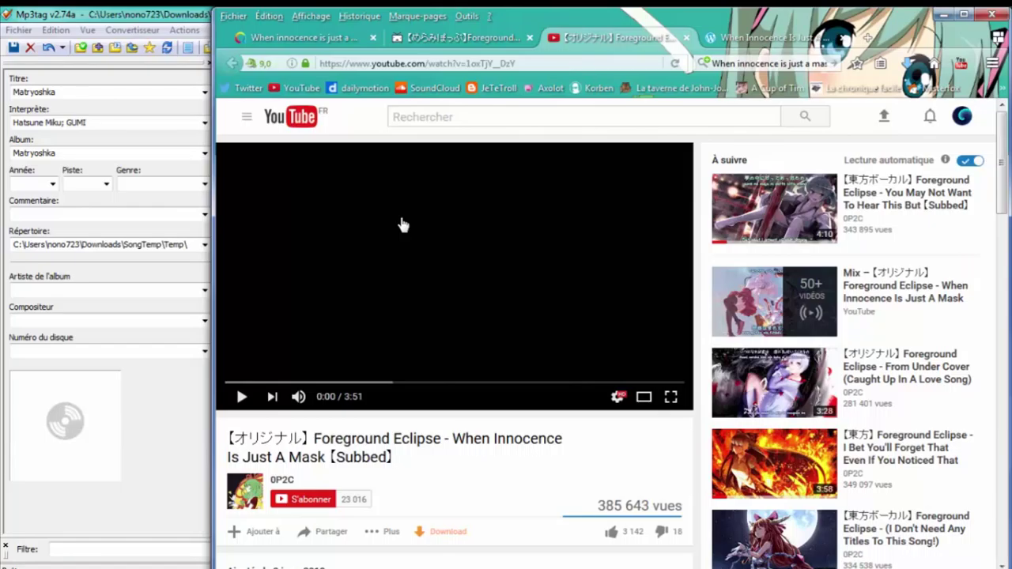
pyautogui.hotkey('ctrl', 'Tab')
pyautogui.hotkey('ctrl', 'shift', 'Tab')
pyautogui.hotkey('ctrl', 'shift', 'Tab')
pyautogui.hotkey('ctrl', 'shift', 'Tab')
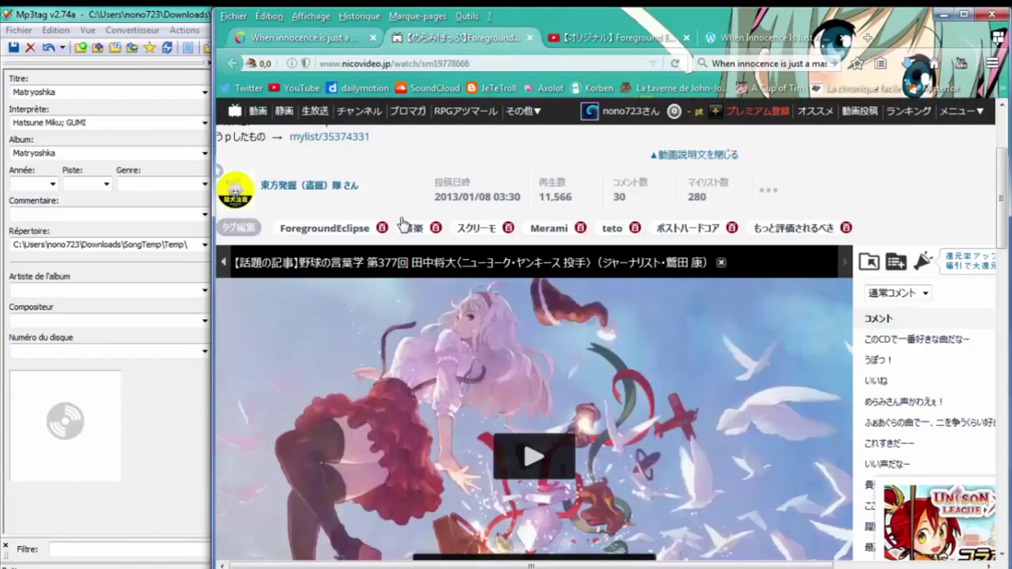
pyautogui.hotkey('ctrl', 'w')
pyautogui.hotkey('ctrl', 'w')
pyautogui.hotkey('ctrl', 'Tab')
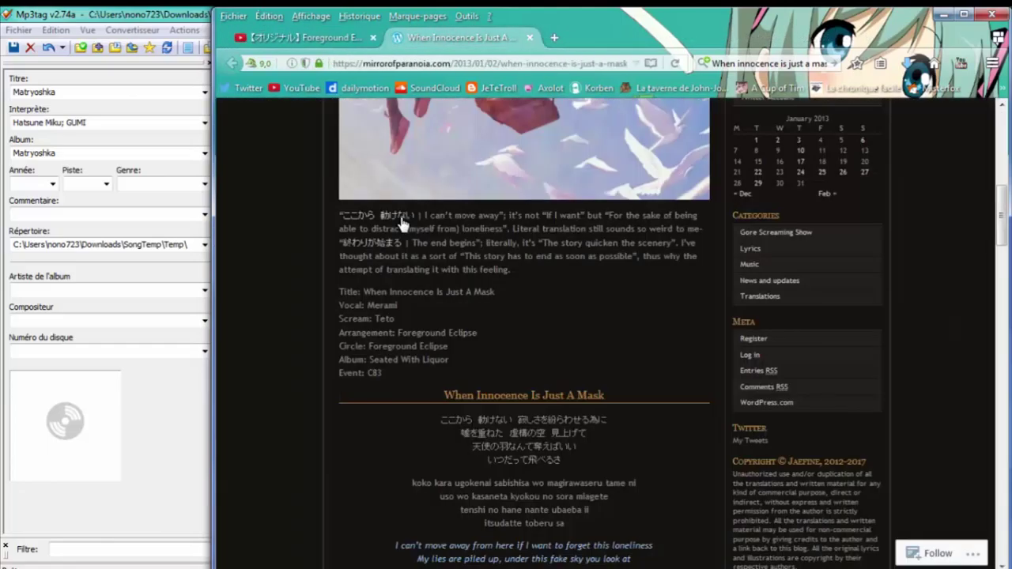
# Step: Search the web for matryoshka, replacing the previous song query
pyautogui.click(737, 63)
pyautogui.press('BackSpace')
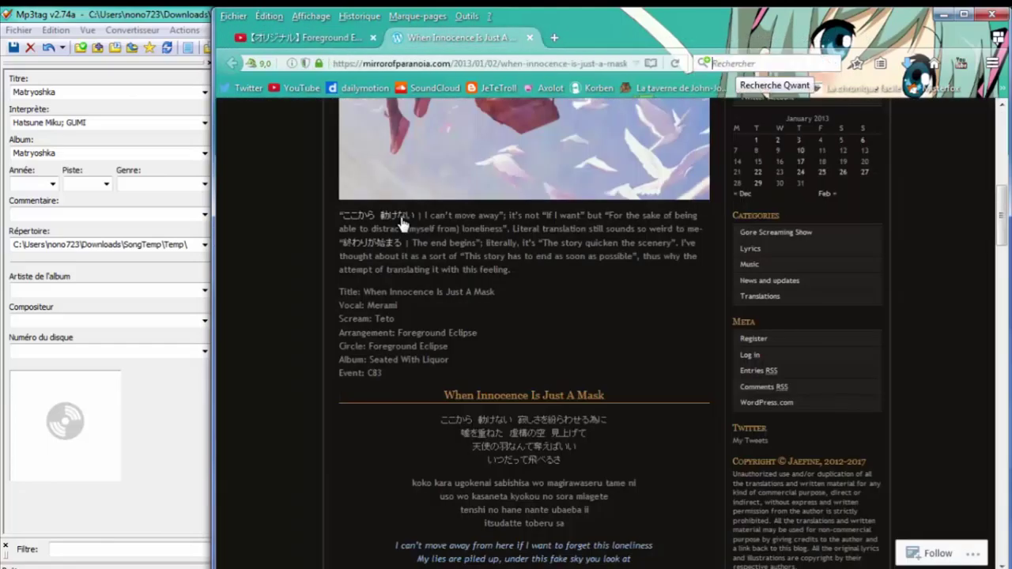
pyautogui.write('matryoshka')
pyautogui.press('Return')
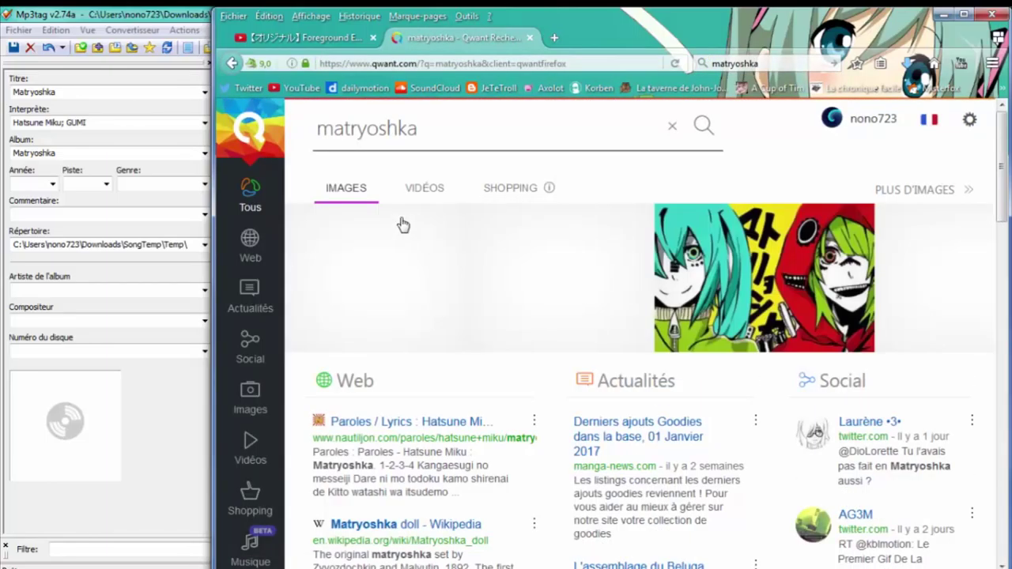
# Step: Use the Vocaloid Wiki page found with matryoshka vocaloid wikia to tag the song: artist Hatsune Miku; GUMI; Hachi, year 2010, track 01, genre J-Pop
pyautogui.scroll(-2, 403, 225)
pyautogui.scroll(-1, 403, 225)
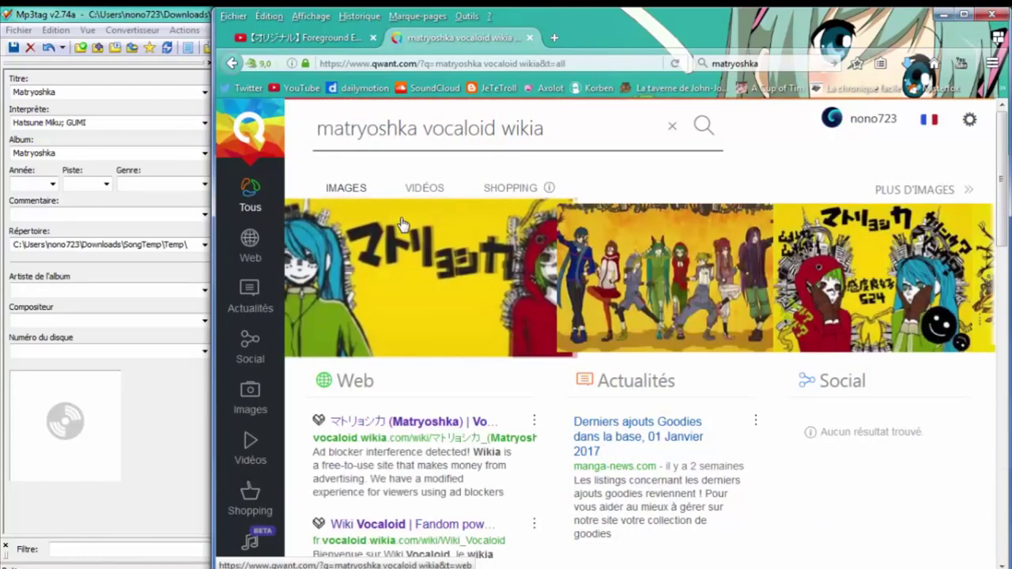
pyautogui.click(403, 422)
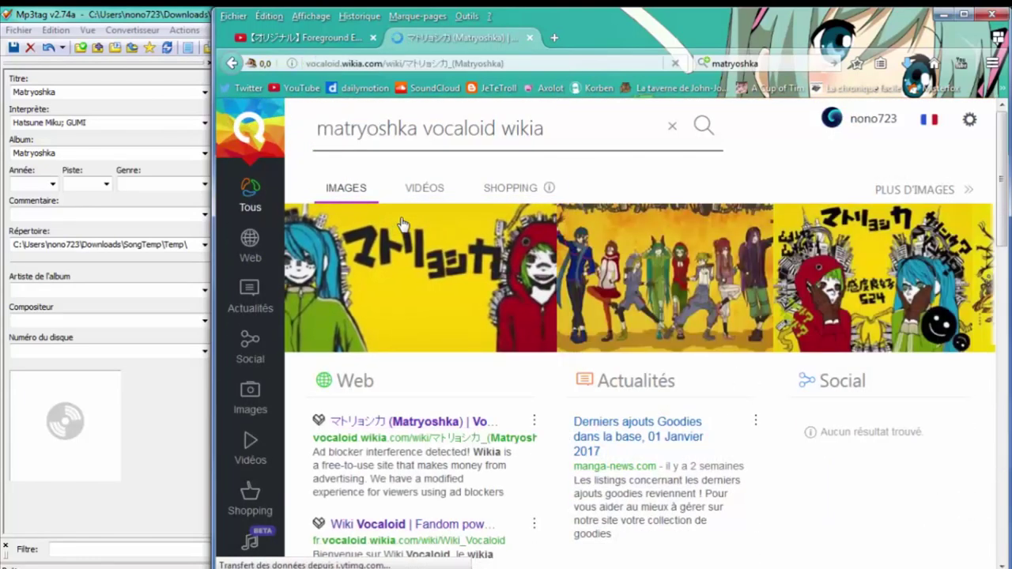
pyautogui.scroll(-2, 403, 224)
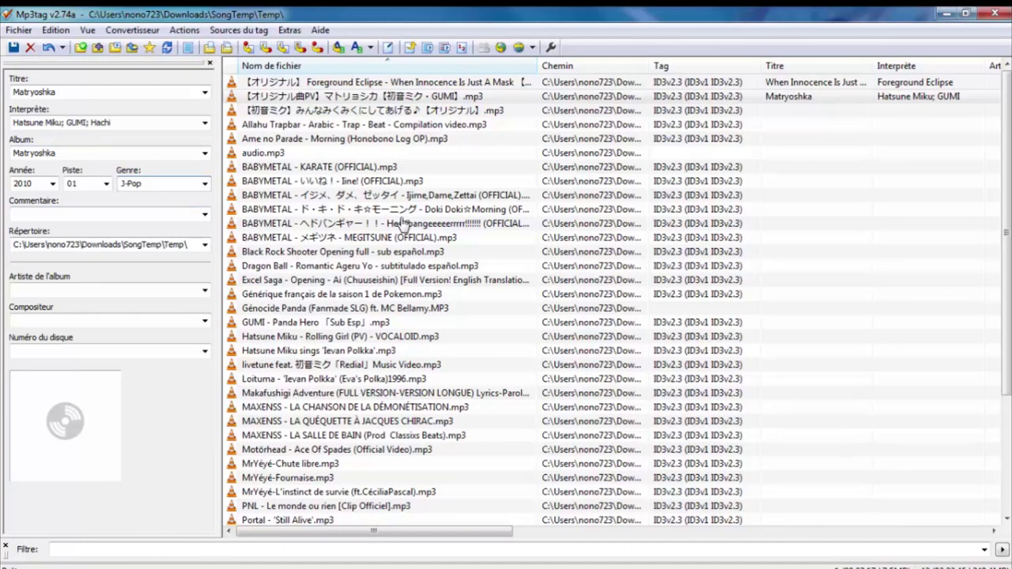
# Step: Run a web image search for matryoshka cover in Firefox, limited to large images
pyautogui.hotkey('alt', 'Tab')
pyautogui.scroll(4, 402, 224)
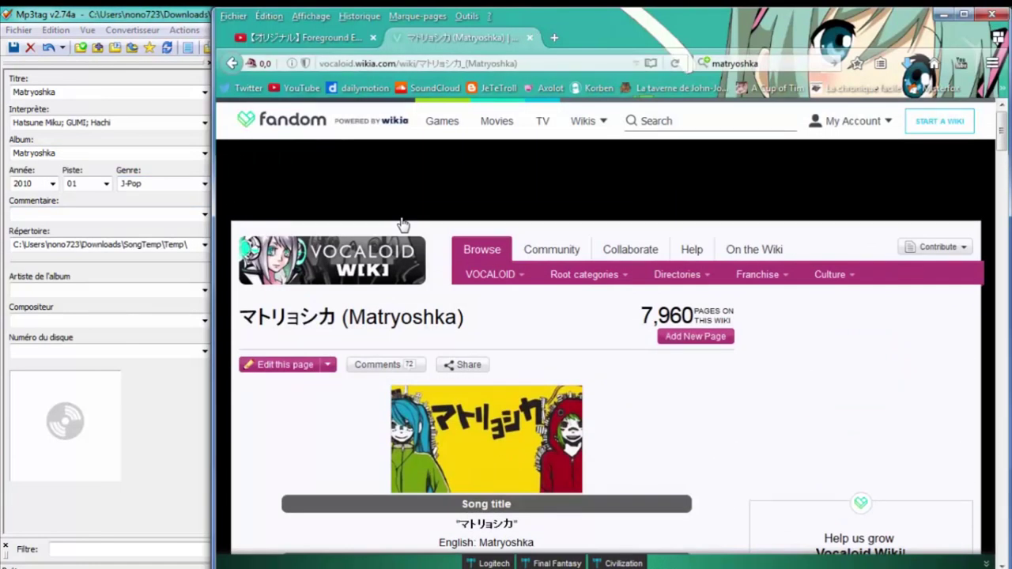
pyautogui.hotkey('ctrl', 'k')
pyautogui.press('End')
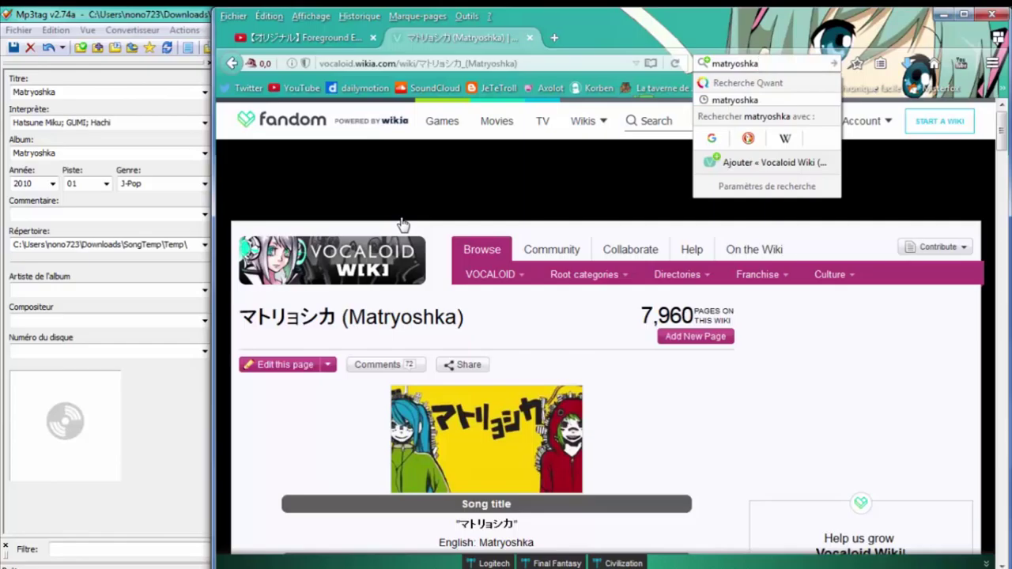
pyautogui.write('cover')
pyautogui.press('Return')
pyautogui.click(403, 225)
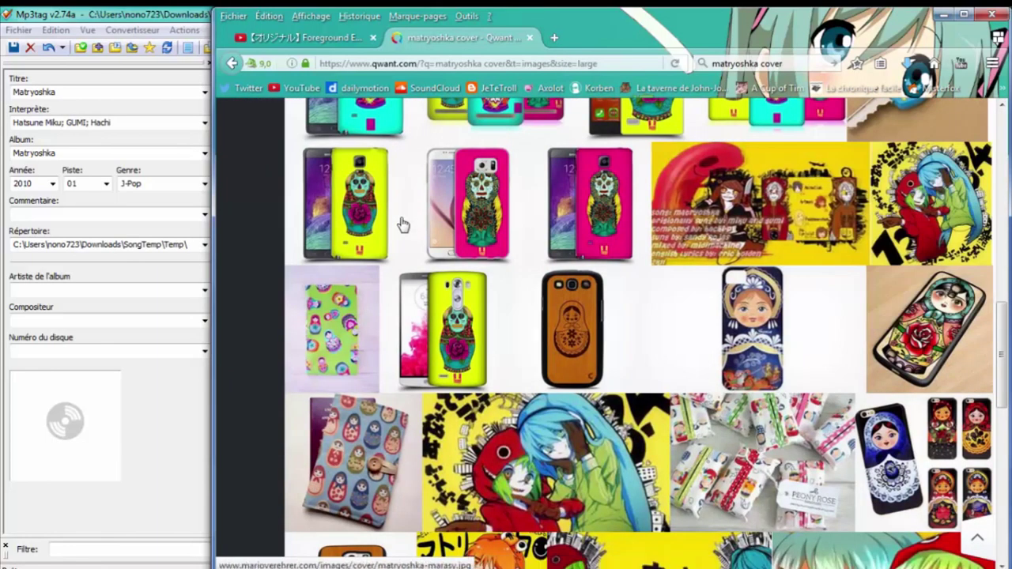
# Step: Open the nearly square 800 x 810 px yellow Matryoshka artwork in the image results and save it as the cover
pyautogui.scroll(-3, 402, 225)
pyautogui.click(402, 225)
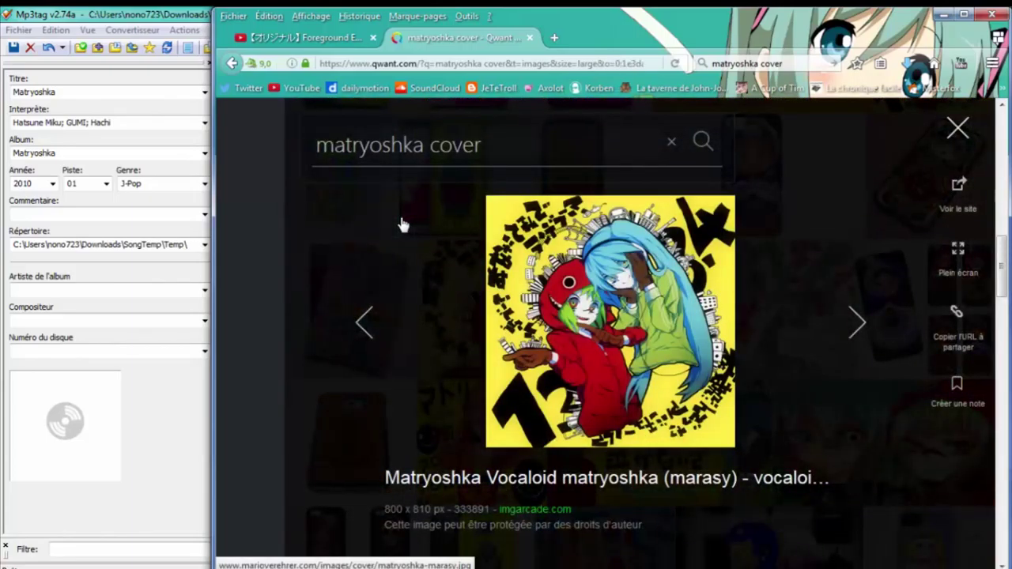
pyautogui.rightClick(698, 281)
pyautogui.click(757, 398)
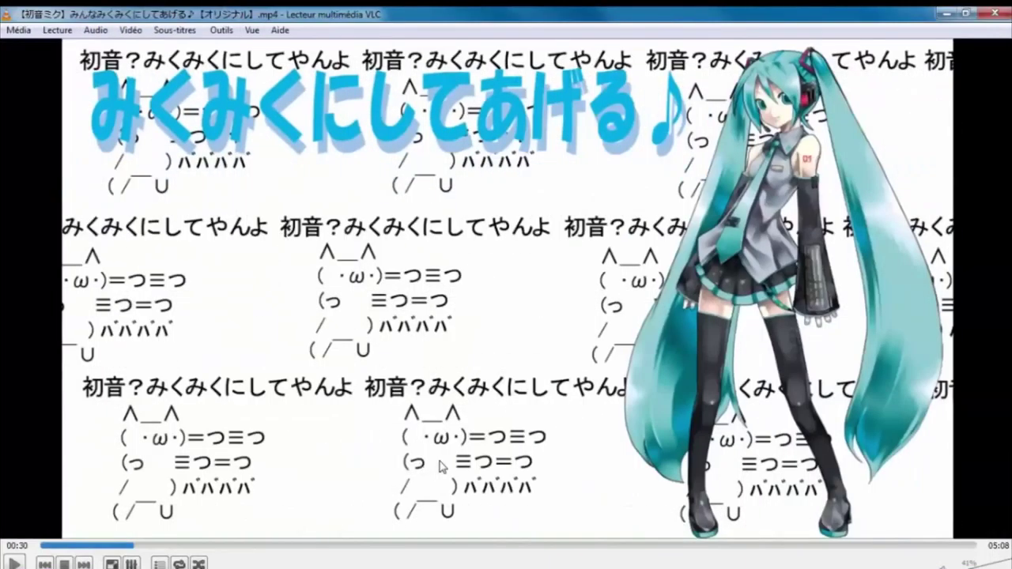
# Step: In VLC, take a snapshot of the paused Hatsune Miku video at 00:30
pyautogui.click(252, 30)
pyautogui.moveTo(225, 32)
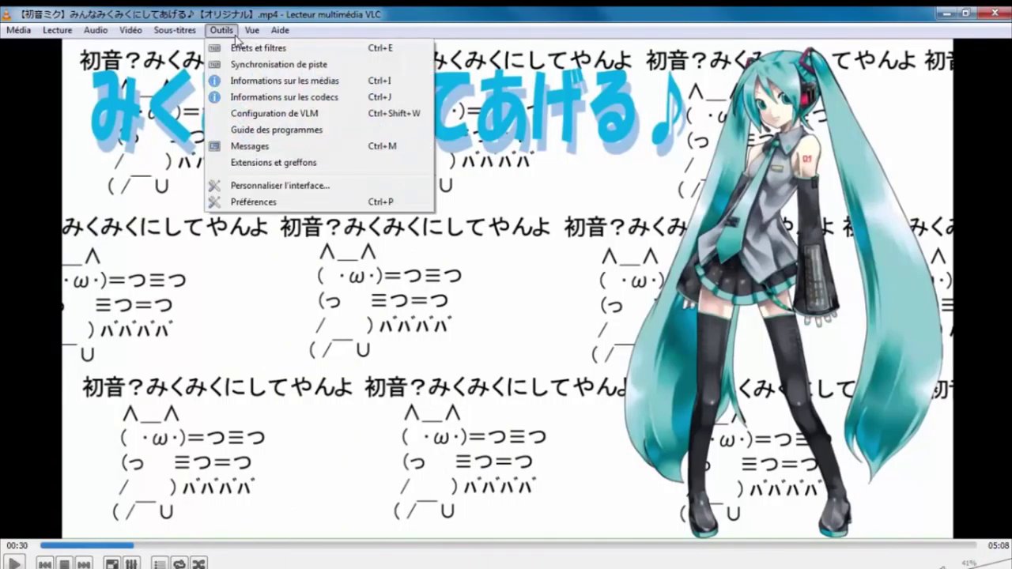
pyautogui.moveTo(188, 33)
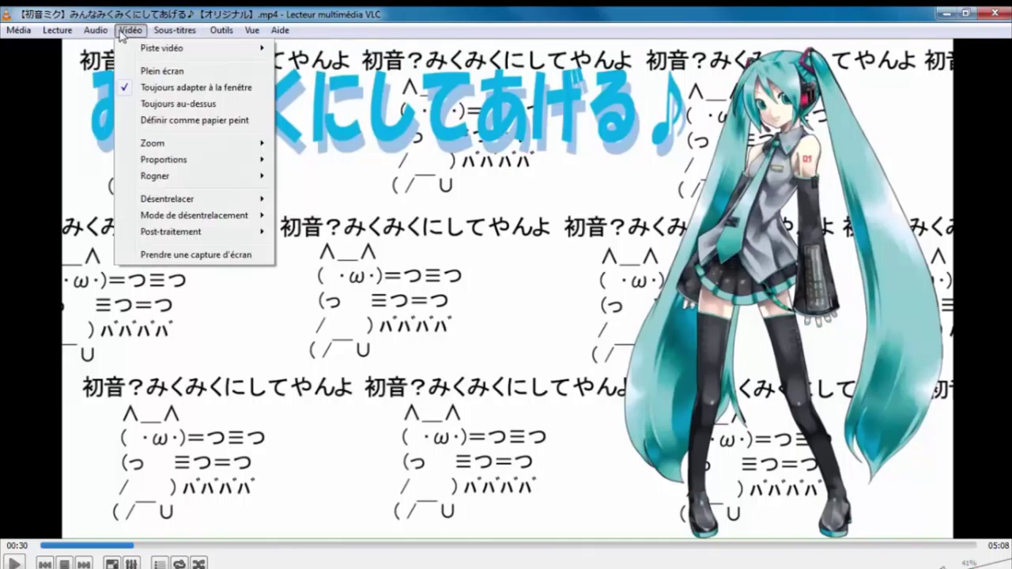
pyautogui.click(155, 255)
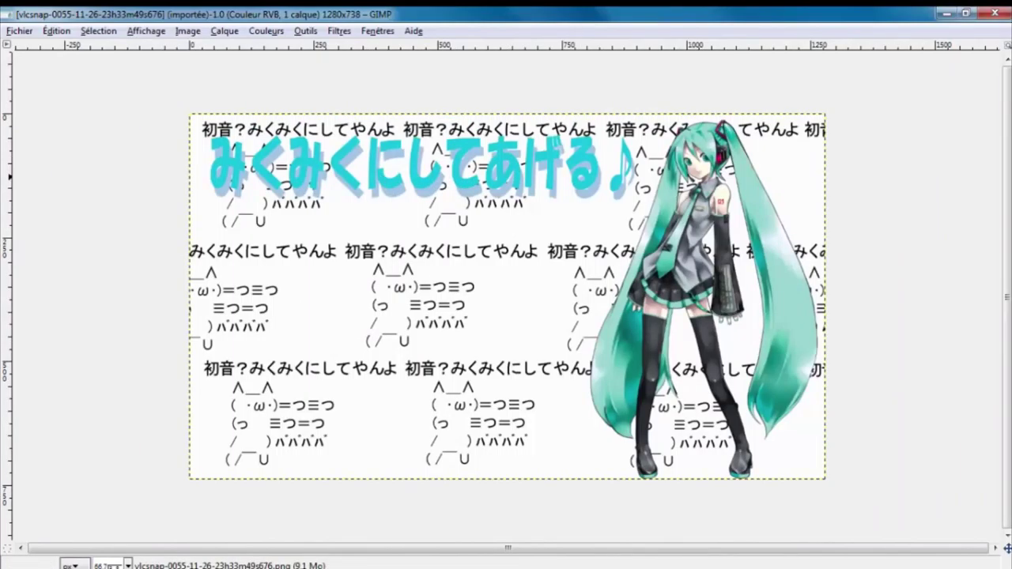
# Step: In GIMP, try to narrow the snapshot layer to a nearly square shape with the Scale tool, keeping its height at 738 px
pyautogui.hotkey('ctrl', 'b')
pyautogui.moveTo(106, 81)
pyautogui.mouseDown()
pyautogui.moveTo(79, 78)
pyautogui.moveTo(404, 136)
pyautogui.moveTo(788, 59)
pyautogui.moveTo(875, 85)
pyautogui.mouseUp()
pyautogui.click(367, 229)
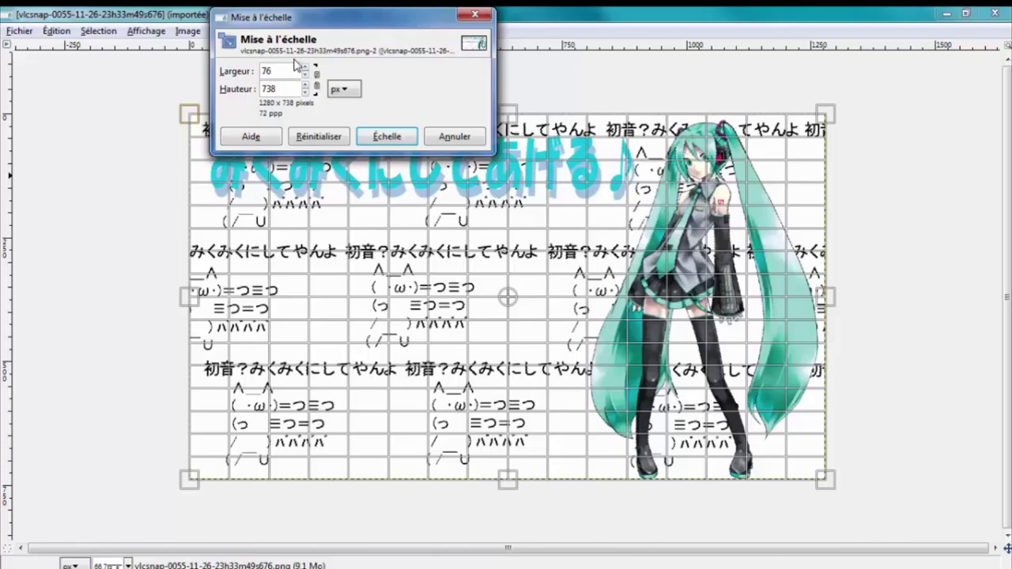
pyautogui.click(387, 136)
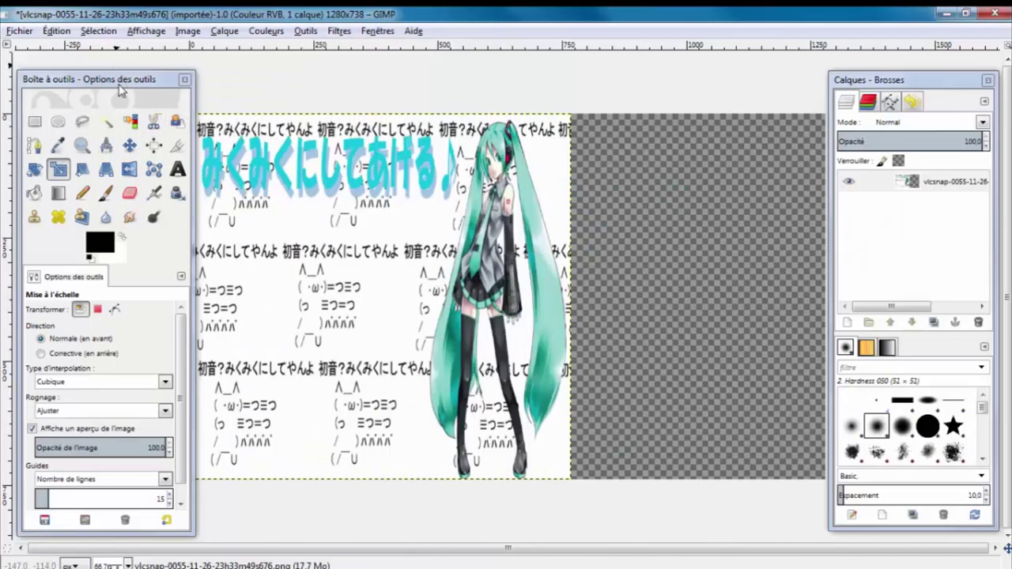
pyautogui.moveTo(119, 82); pyautogui.dragTo(246, 74)
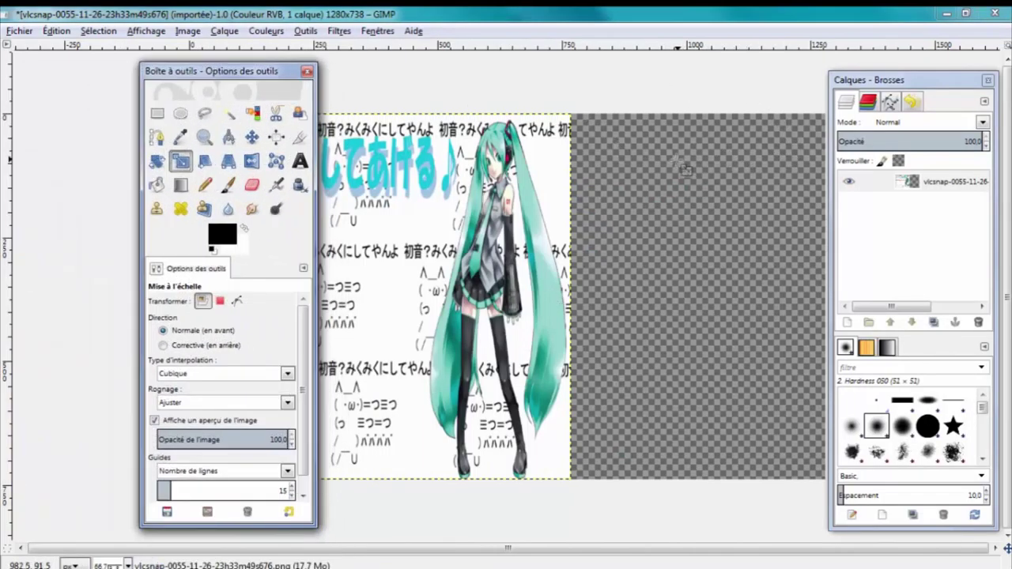
pyautogui.moveTo(274, 73); pyautogui.dragTo(112, 69)
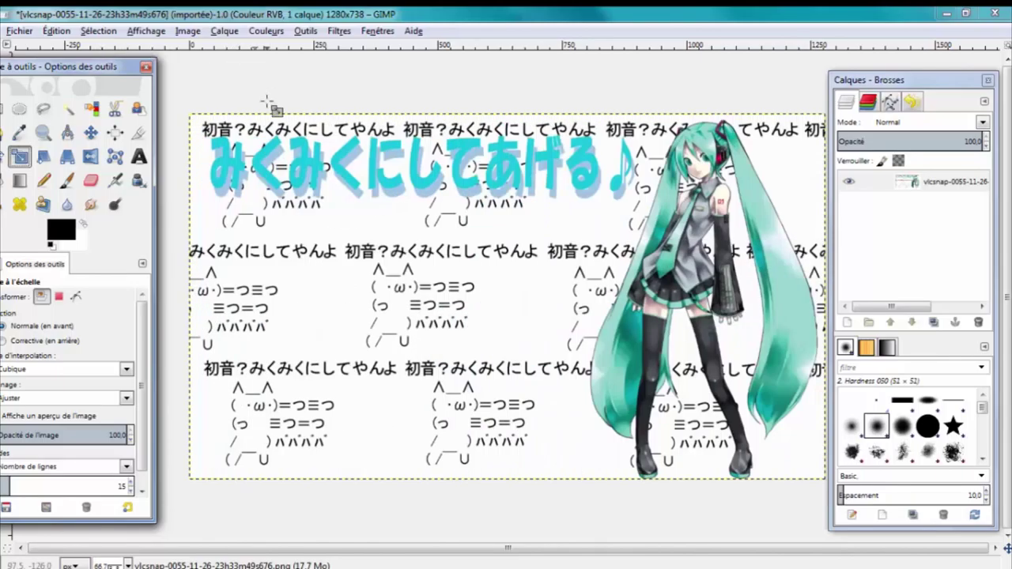
# Step: Try to outline the area around the Miku figure freehand with the Rectangle Select tool
pyautogui.moveTo(79, 66); pyautogui.dragTo(117, 68)
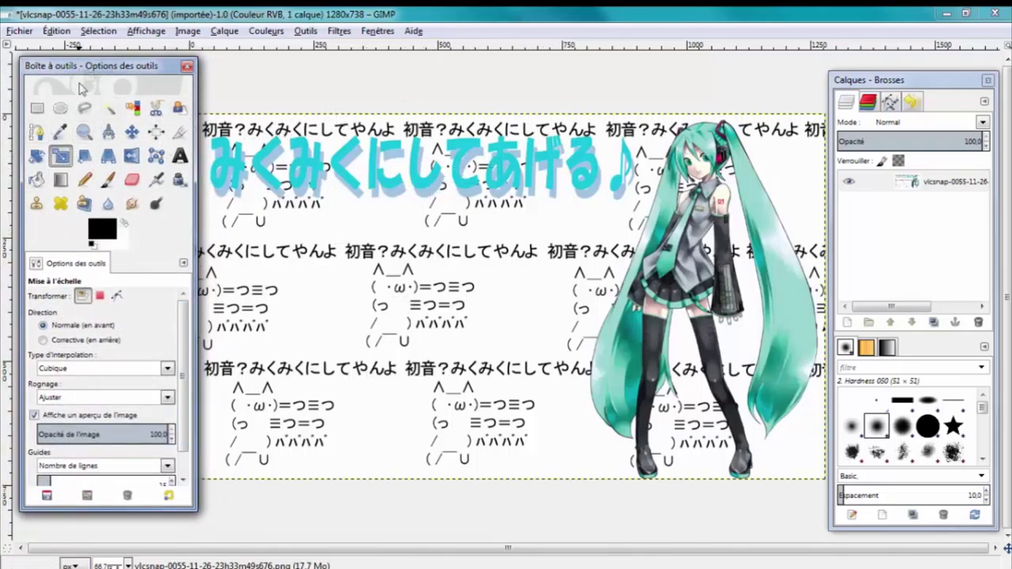
pyautogui.click(36, 108)
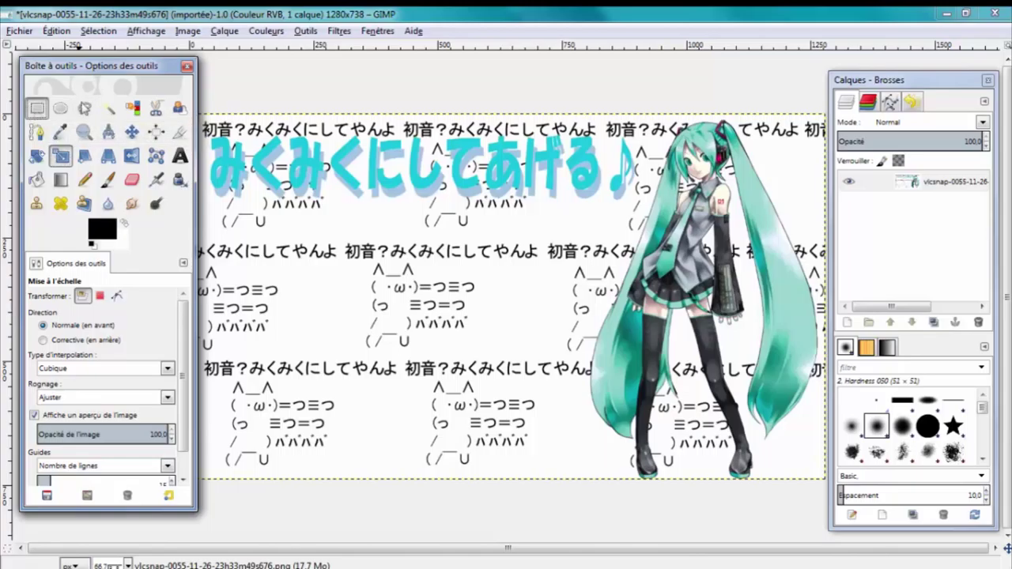
pyautogui.moveTo(462, 140); pyautogui.dragTo(519, 168)
pyautogui.moveTo(750, 421); pyautogui.dragTo(778, 453)
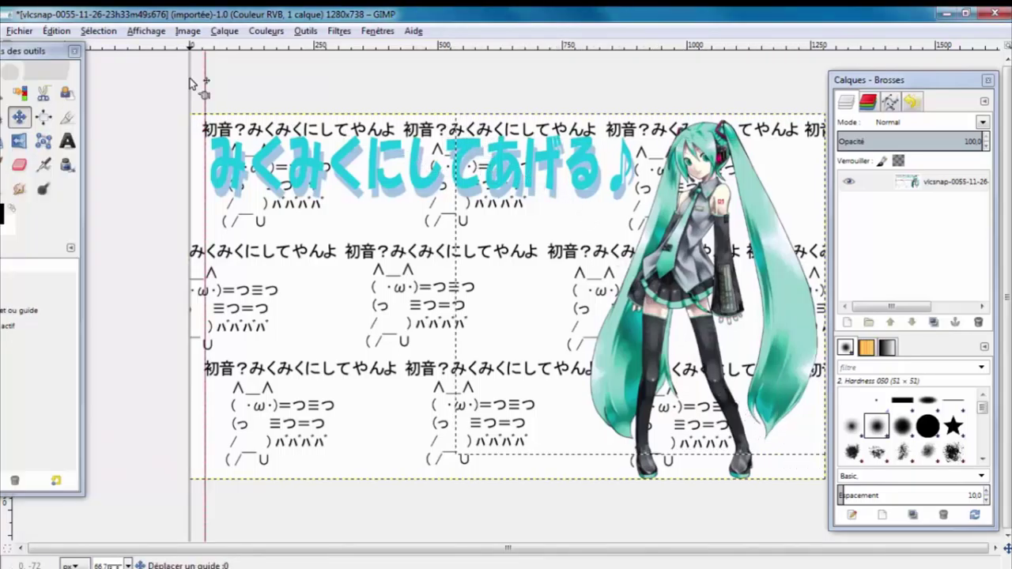
# Step: Place guides along the image's left, top and bottom edges, plus a vertical guide about 738 px from the left edge, framing a square
pyautogui.moveTo(194, 79); pyautogui.dragTo(190, 79)
pyautogui.click(44, 61)
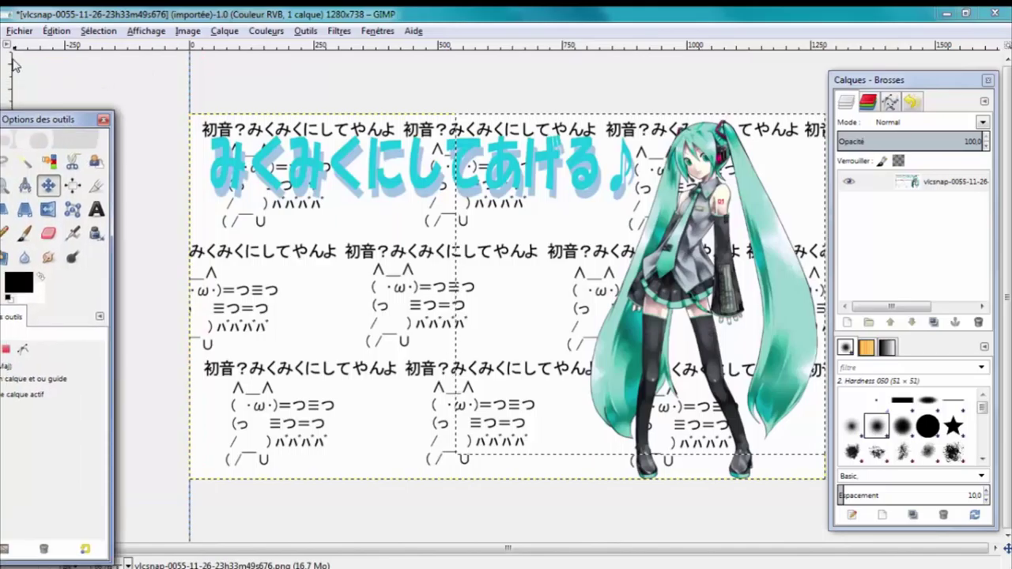
pyautogui.moveTo(344, 48); pyautogui.dragTo(317, 114)
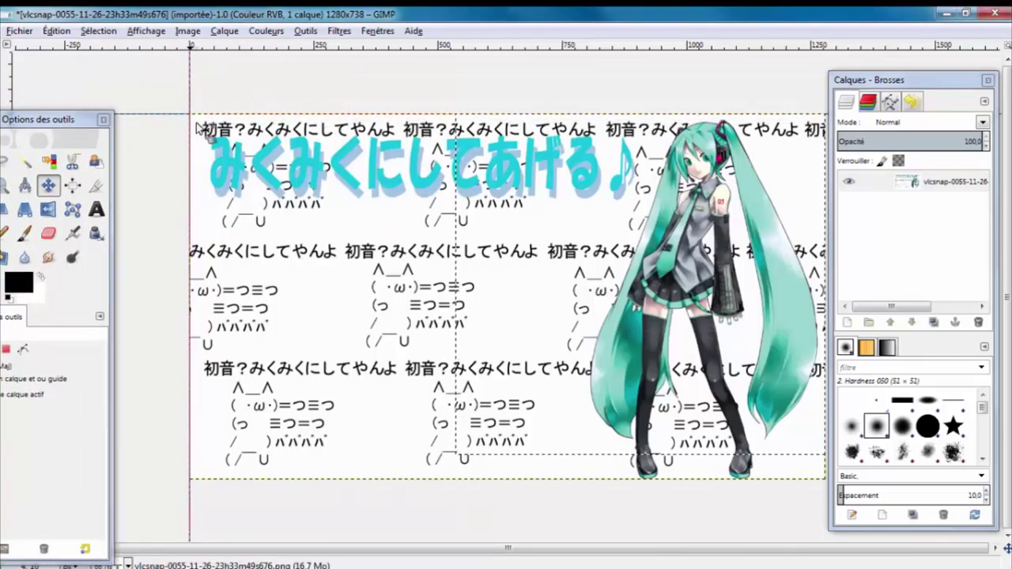
pyautogui.moveTo(6, 87); pyautogui.dragTo(106, 91)
pyautogui.moveTo(78, 122); pyautogui.dragTo(106, 74)
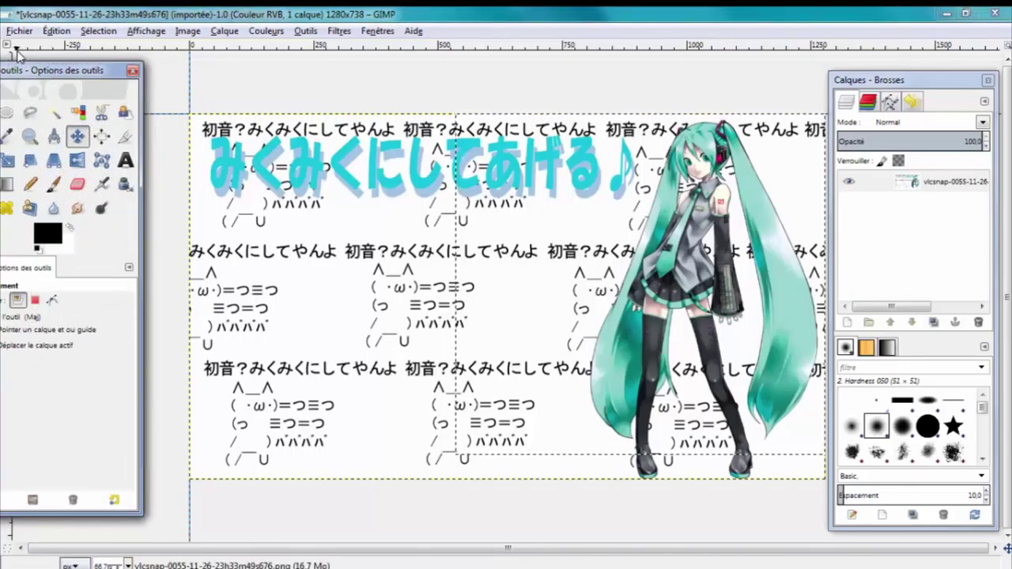
pyautogui.moveTo(8, 61); pyautogui.dragTo(570, 202)
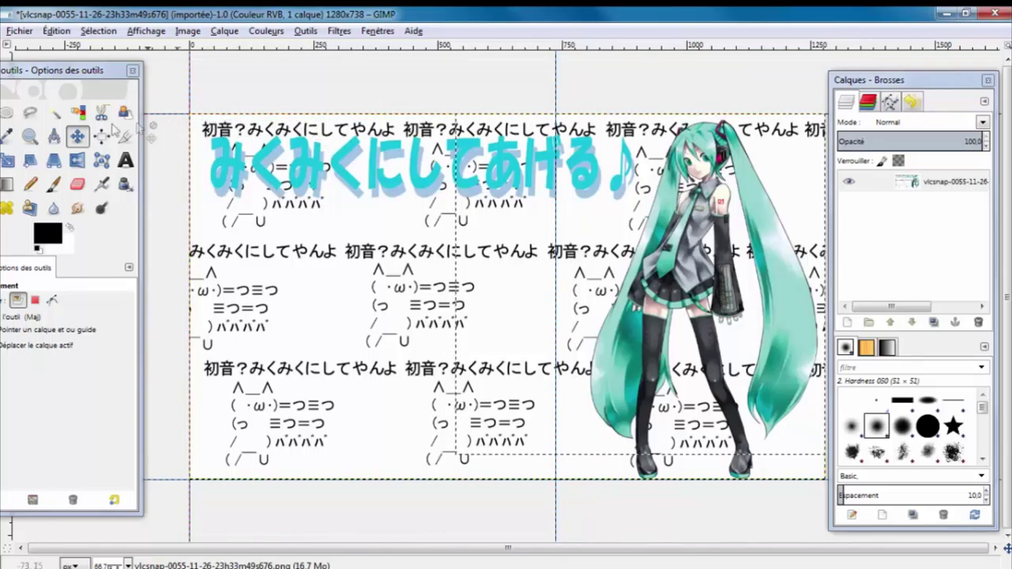
# Step: Draw a 738 x 738 px rectangular selection inside the guides and move it over the Miku figure to position 408, 0
pyautogui.moveTo(57, 70); pyautogui.dragTo(7, 68)
pyautogui.click(48, 112)
pyautogui.moveTo(196, 136); pyautogui.dragTo(556, 479)
pyautogui.moveTo(204, 141); pyautogui.dragTo(204, 120)
pyautogui.moveTo(387, 252); pyautogui.dragTo(594, 275)
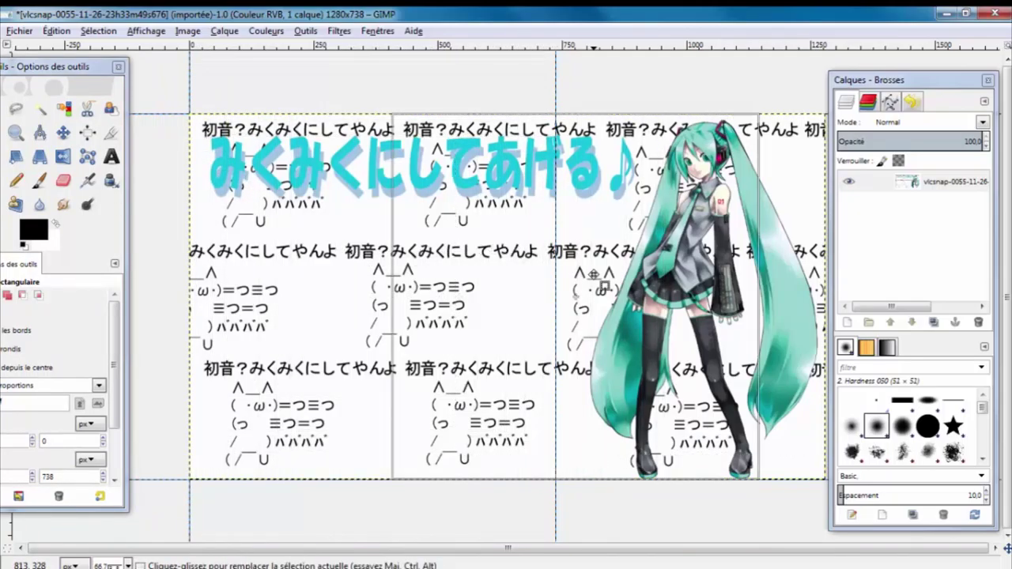
# Step: Crop the image to the square selection around the Miku figure
pyautogui.moveTo(65, 70); pyautogui.dragTo(130, 76)
pyautogui.click(153, 134)
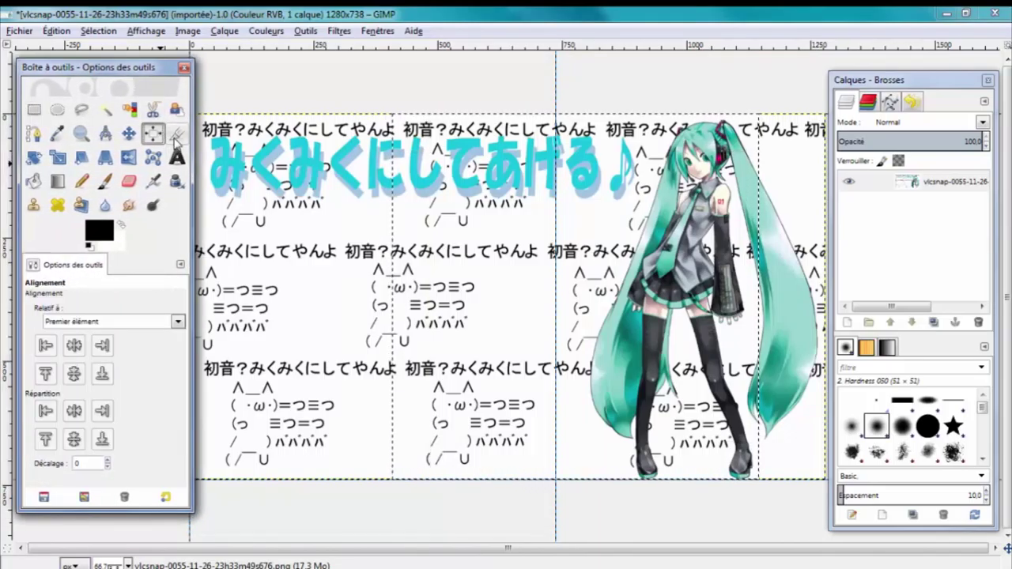
pyautogui.click(180, 137)
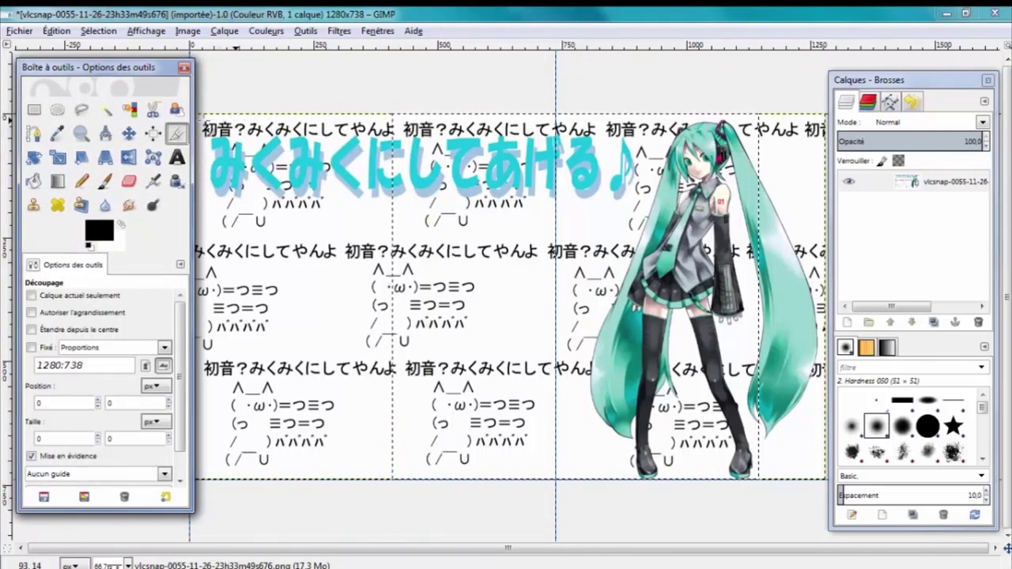
pyautogui.click(36, 109)
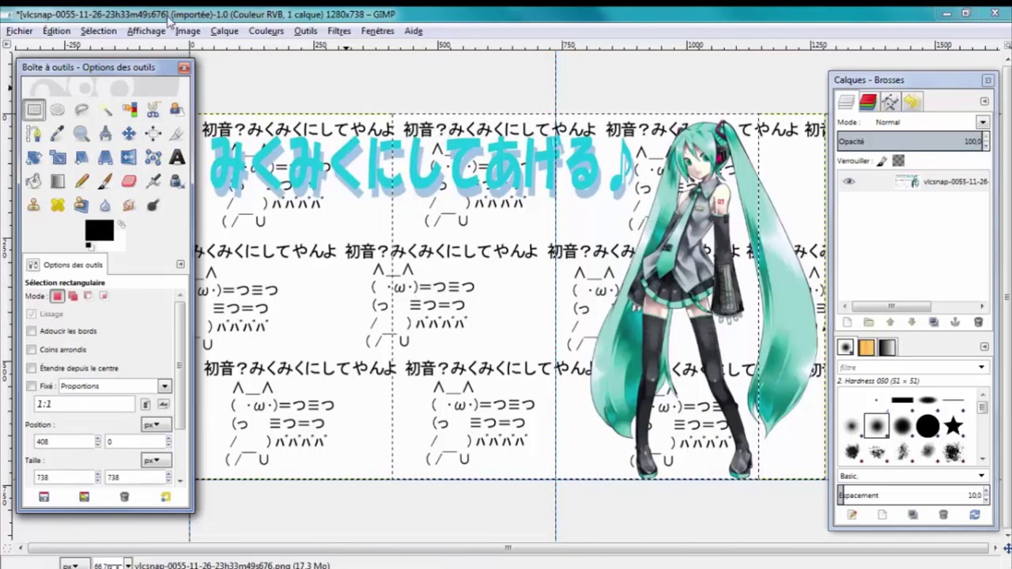
pyautogui.click(188, 31)
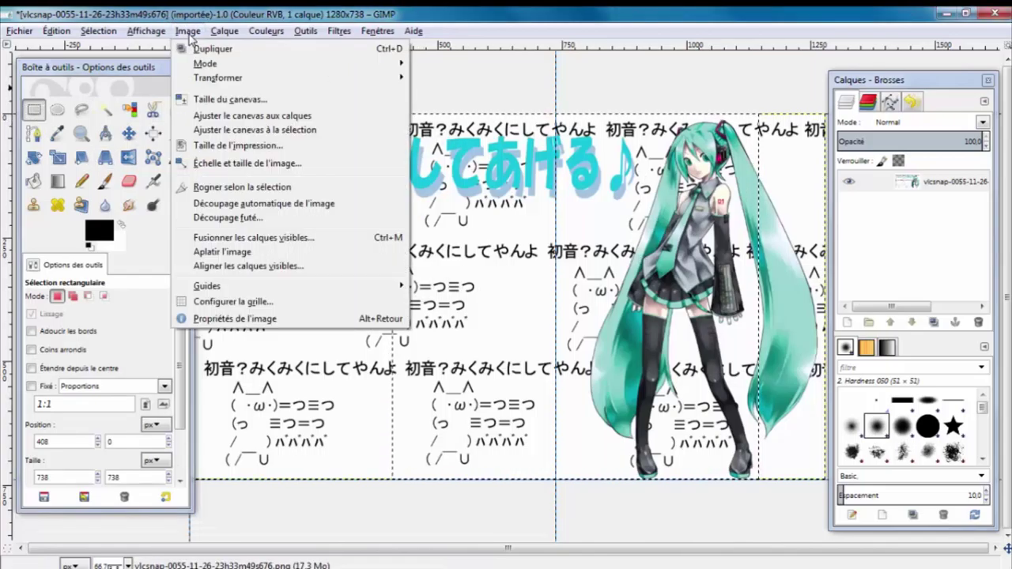
pyautogui.click(239, 187)
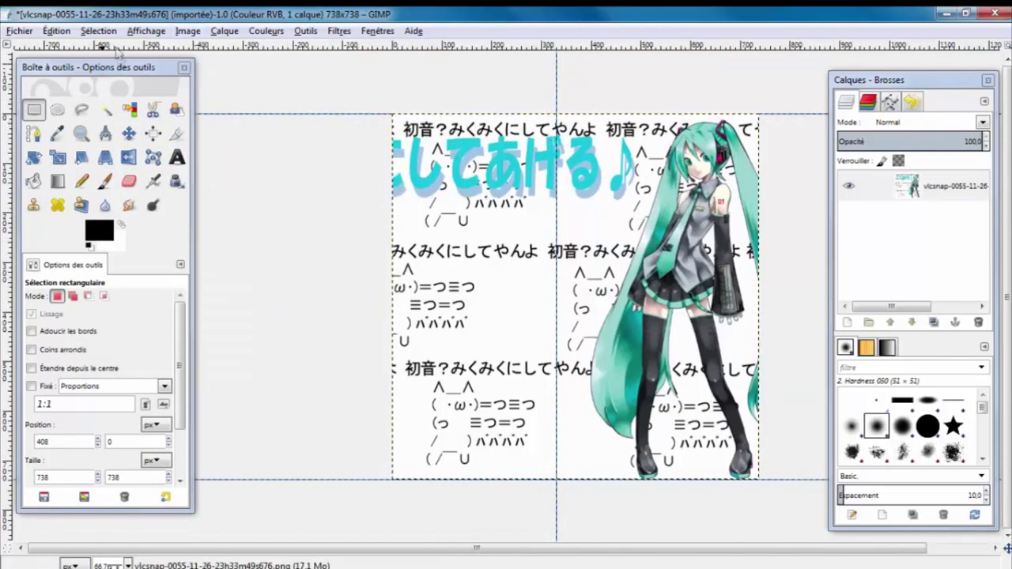
# Step: Clear the toolbox and the layers dock away from the canvas and export the cropped square image
pyautogui.click(183, 67)
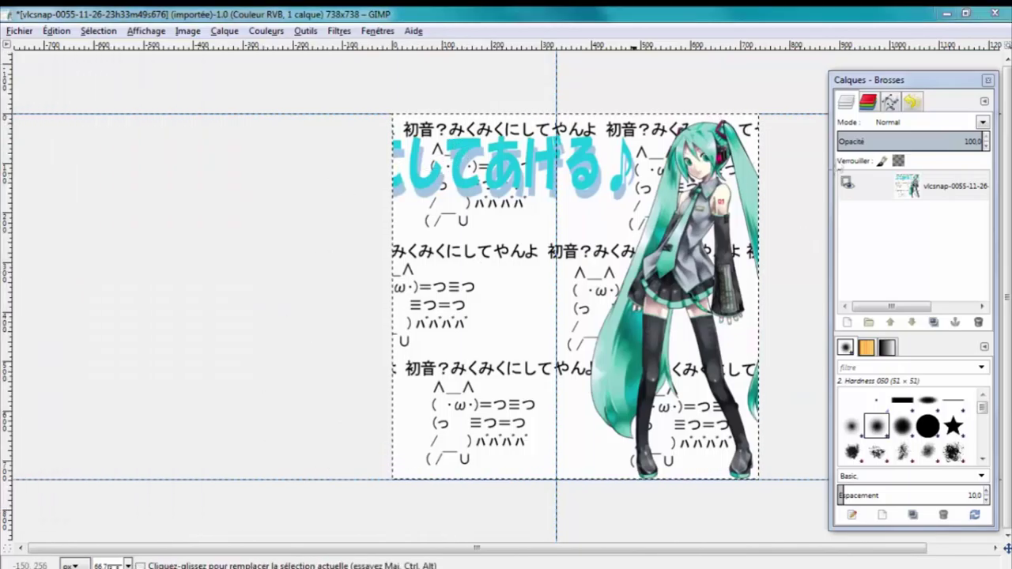
pyautogui.moveTo(877, 79); pyautogui.dragTo(206, 473)
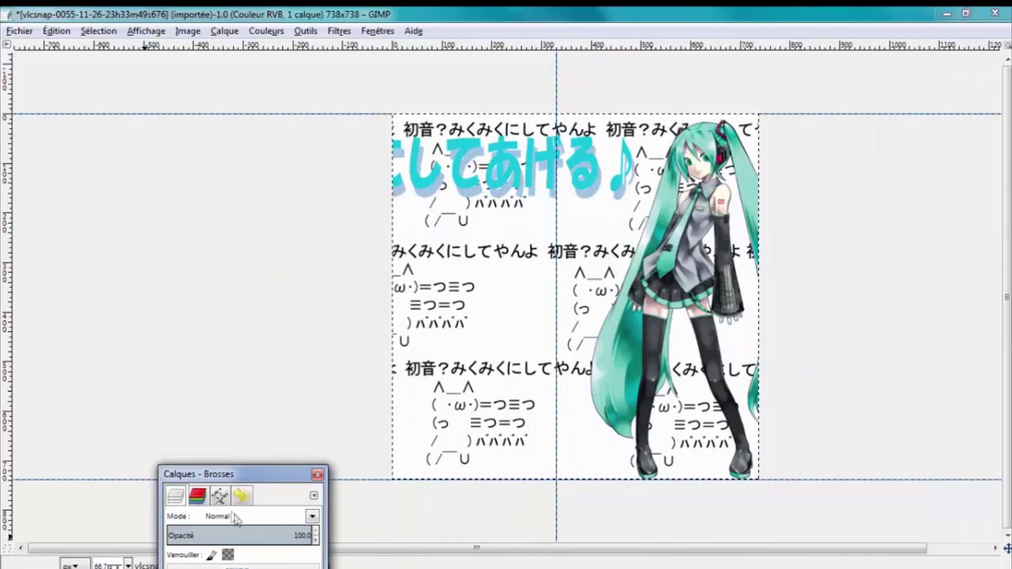
pyautogui.moveTo(227, 474); pyautogui.dragTo(137, 138)
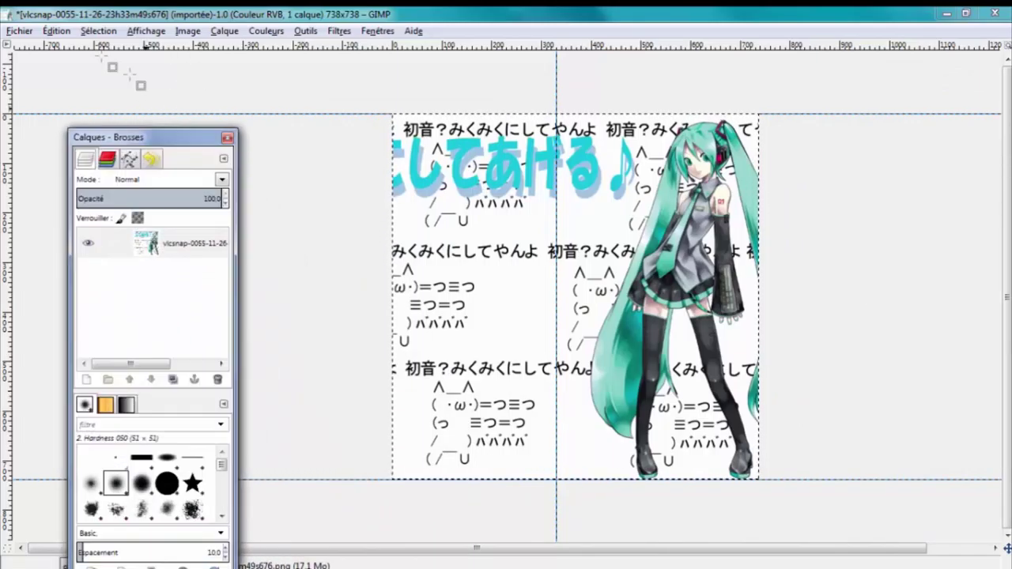
pyautogui.click(19, 31)
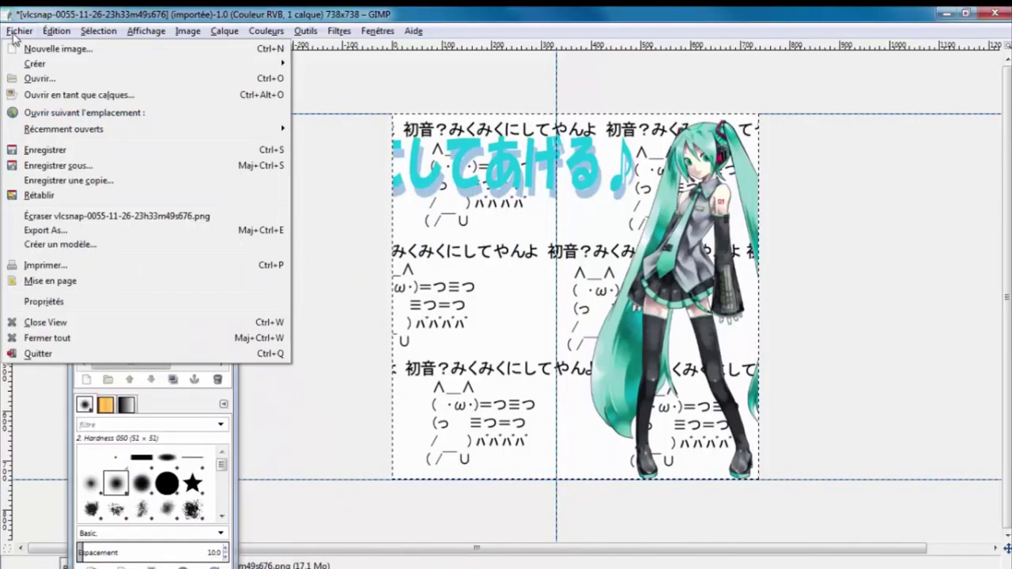
pyautogui.click(79, 229)
pyautogui.click(815, 433)
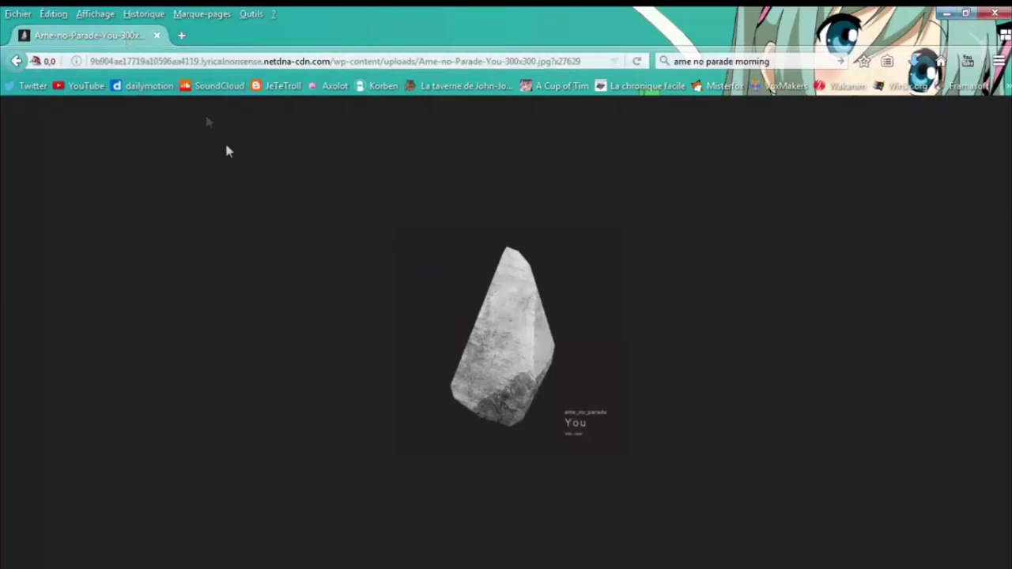
# Step: Copy the URL of the Ame no Parade cover image in the browser and load the Google home page with an empty search
pyautogui.tripleClick(506, 63)
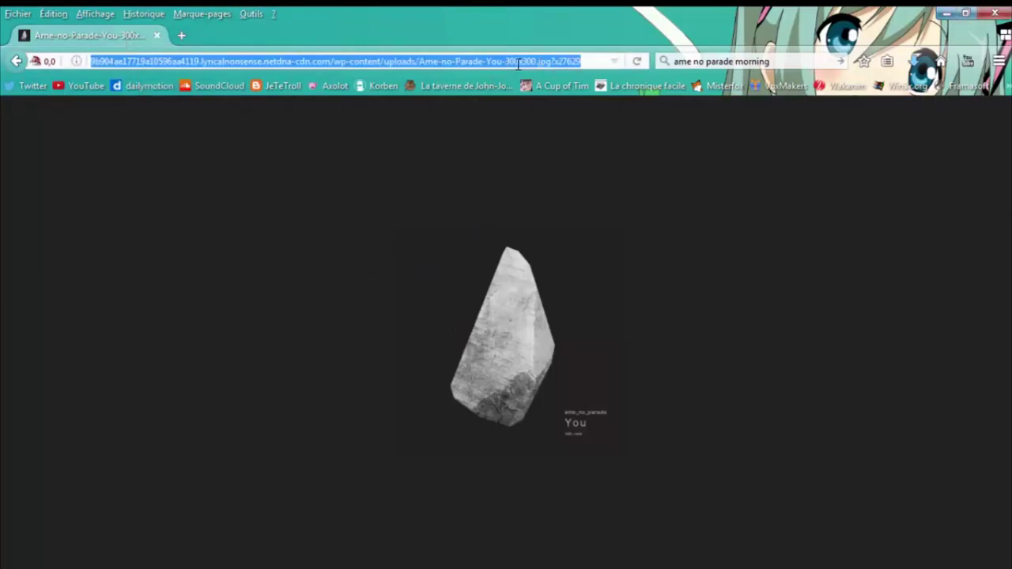
pyautogui.click(789, 60)
pyautogui.press('BackSpace')
pyautogui.press('BackSpace')
pyautogui.press('BackSpace')
pyautogui.press('BackSpace')
pyautogui.press('BackSpace')
pyautogui.press('BackSpace')
pyautogui.press('BackSpace')
pyautogui.press('BackSpace')
pyautogui.press('BackSpace')
pyautogui.press('BackSpace')
pyautogui.press('BackSpace')
pyautogui.press('BackSpace')
pyautogui.press('BackSpace')
pyautogui.press('BackSpace')
pyautogui.press('BackSpace')
pyautogui.press('BackSpace')
pyautogui.press('BackSpace')
pyautogui.press('BackSpace')
pyautogui.press('BackSpace')
pyautogui.press('BackSpace')
pyautogui.click(677, 130)
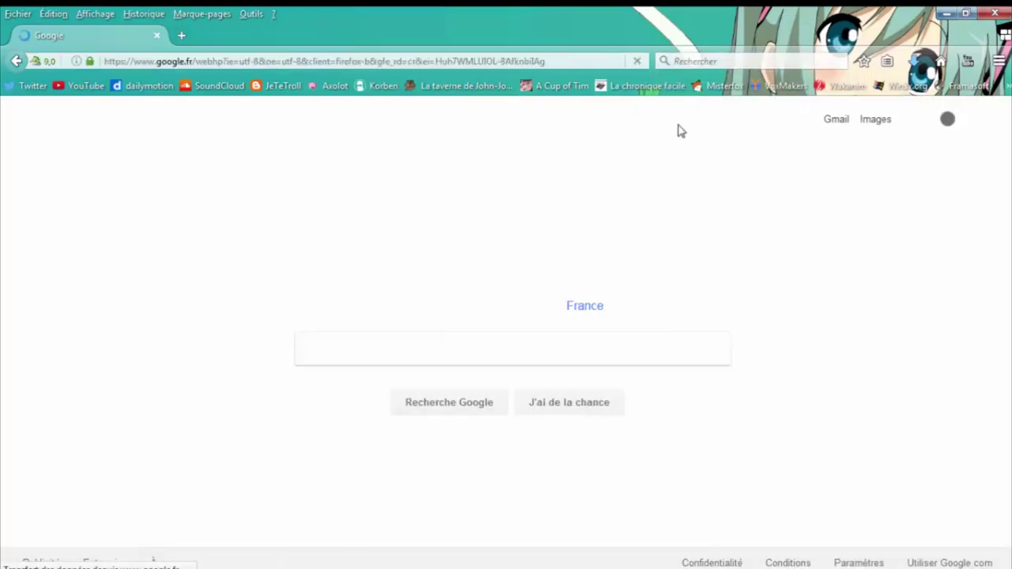
# Step: Run a Google Images search by image using the copied cover URL
pyautogui.click(875, 122)
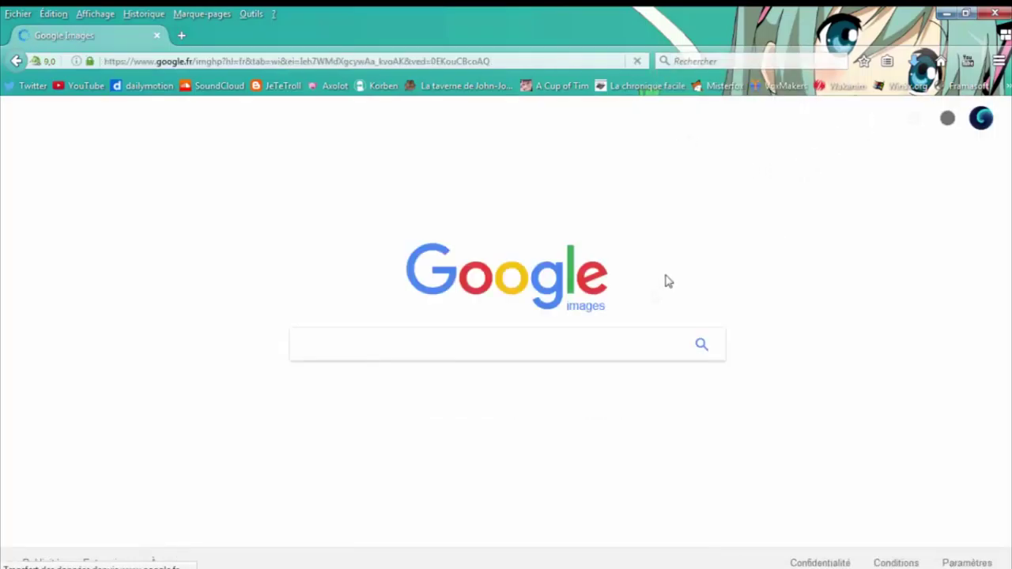
pyautogui.click(669, 346)
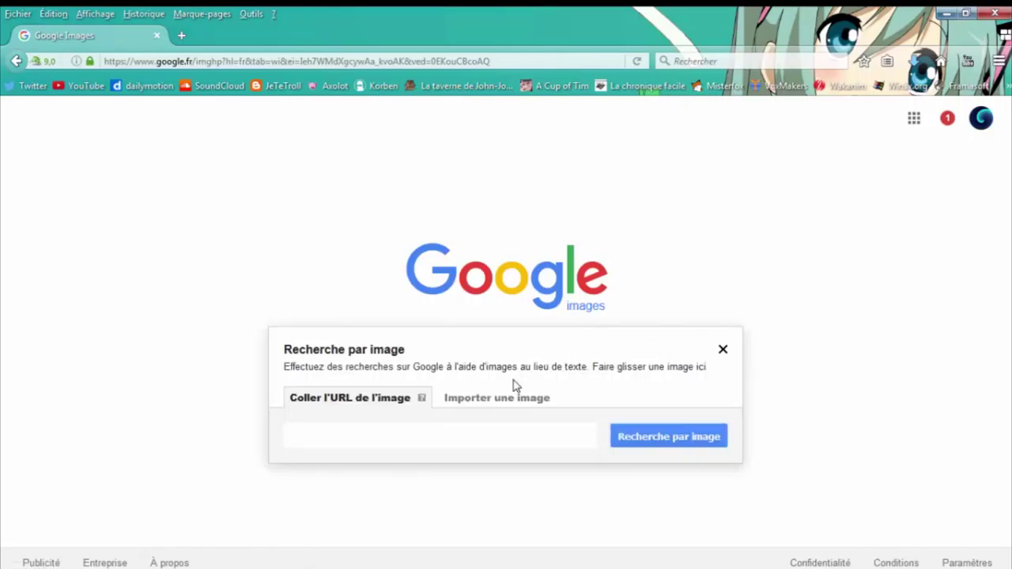
pyautogui.click(395, 434)
pyautogui.hotkey('ctrl', 'v')
pyautogui.click(623, 435)
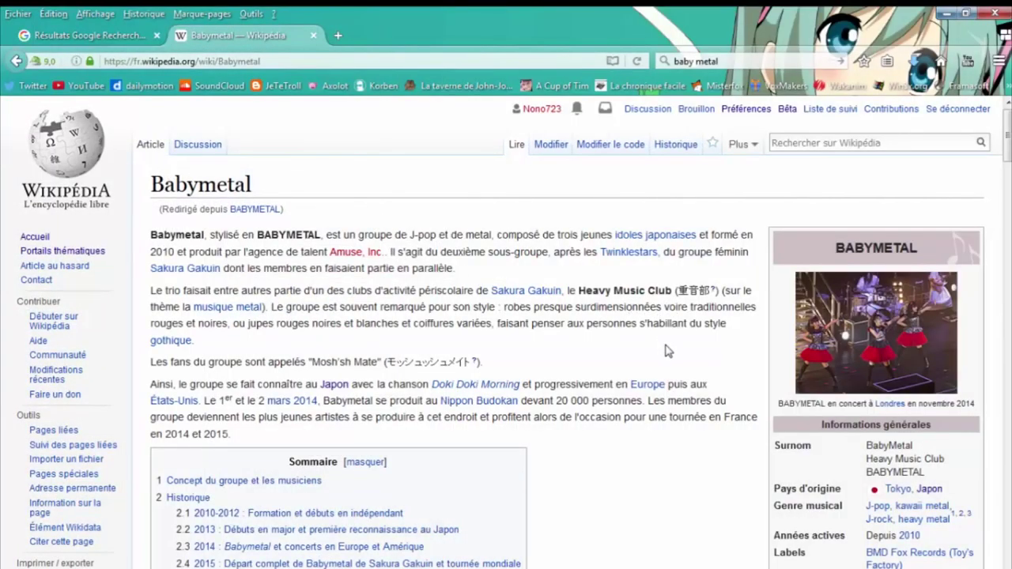
# Step: Show the track list of the 2014 album in the Babymetal article's discography and open the Megitsune article in a new tab
pyautogui.scroll(-5, 665, 350)
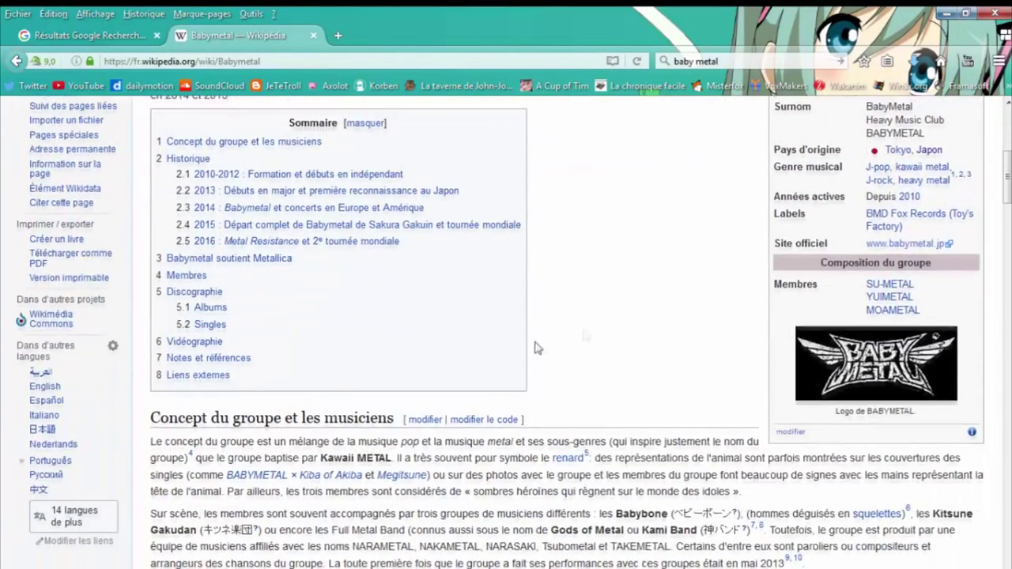
pyautogui.click(206, 294)
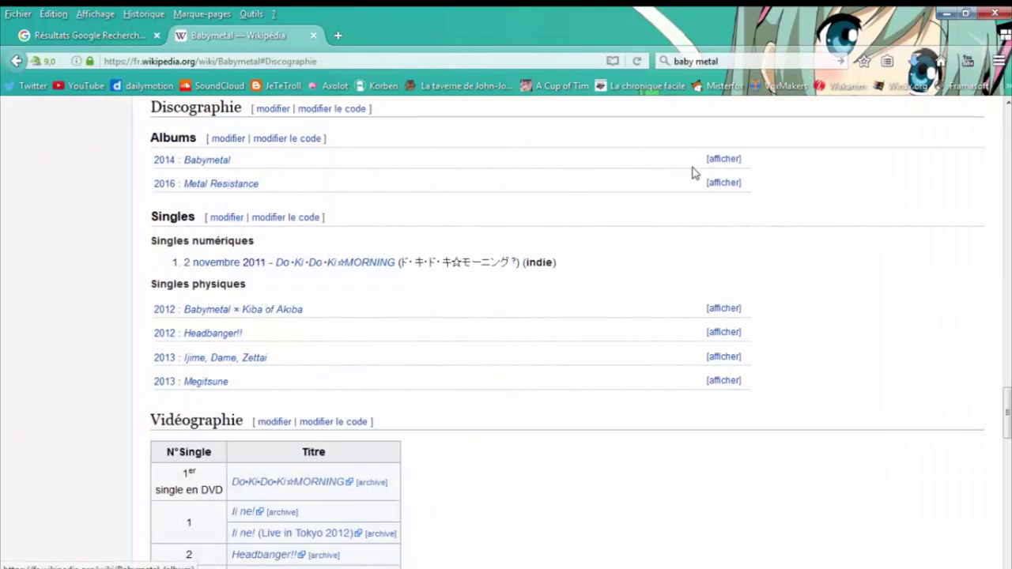
pyautogui.click(722, 161)
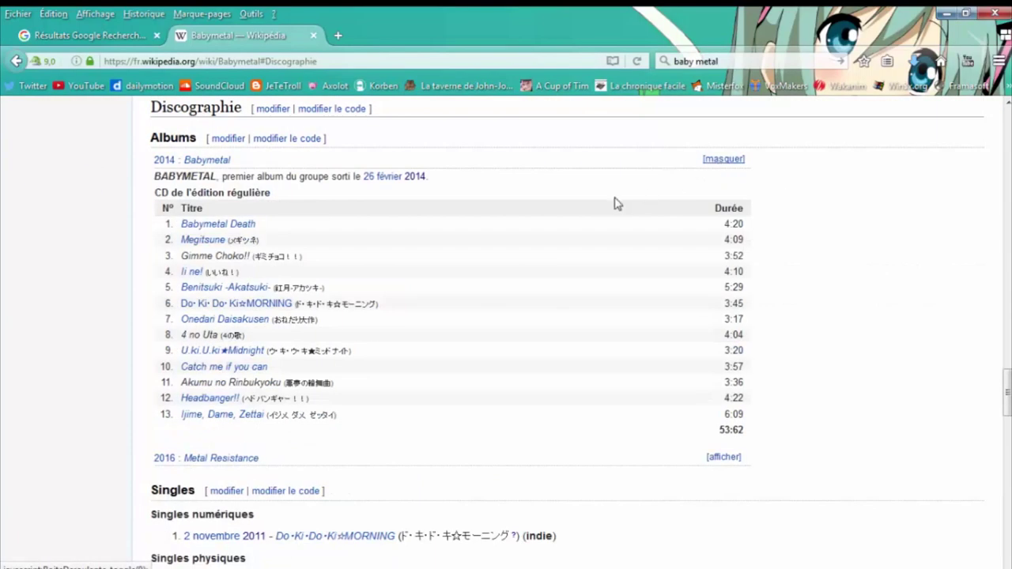
pyautogui.rightClick(203, 242)
pyautogui.click(237, 255)
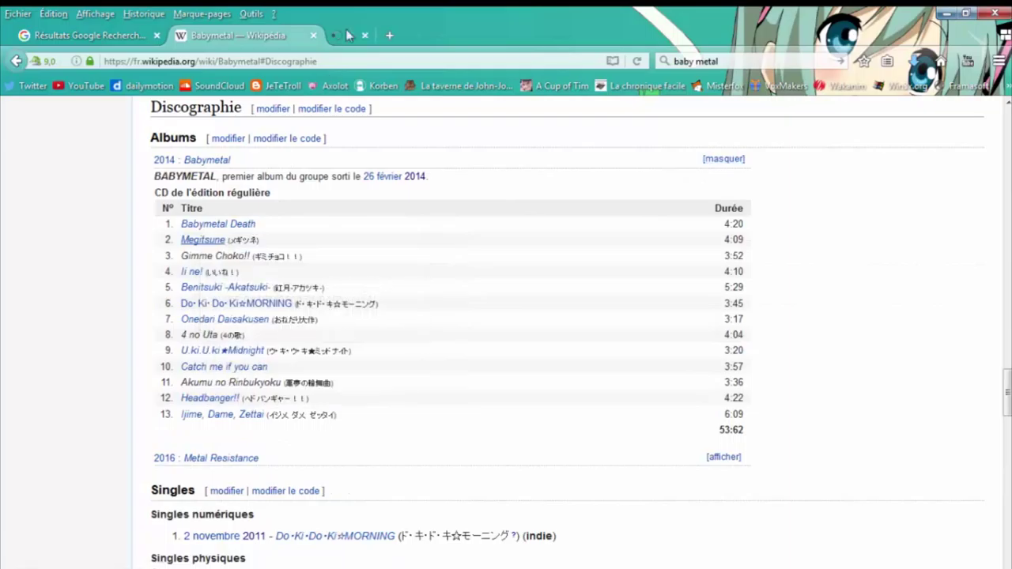
pyautogui.click(348, 35)
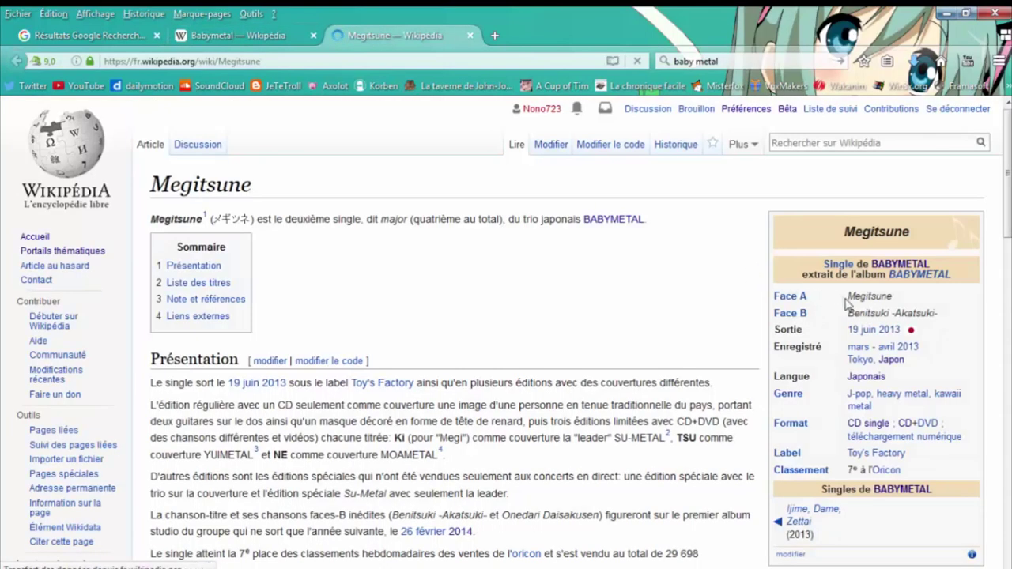
# Step: Examine the Megitsune article's infobox for the single's details and return to the Babymetal article
pyautogui.moveTo(853, 294)
pyautogui.mouseDown()
pyautogui.moveTo(907, 299)
pyautogui.moveTo(845, 313)
pyautogui.mouseUp()
pyautogui.click(933, 304)
pyautogui.click(842, 315)
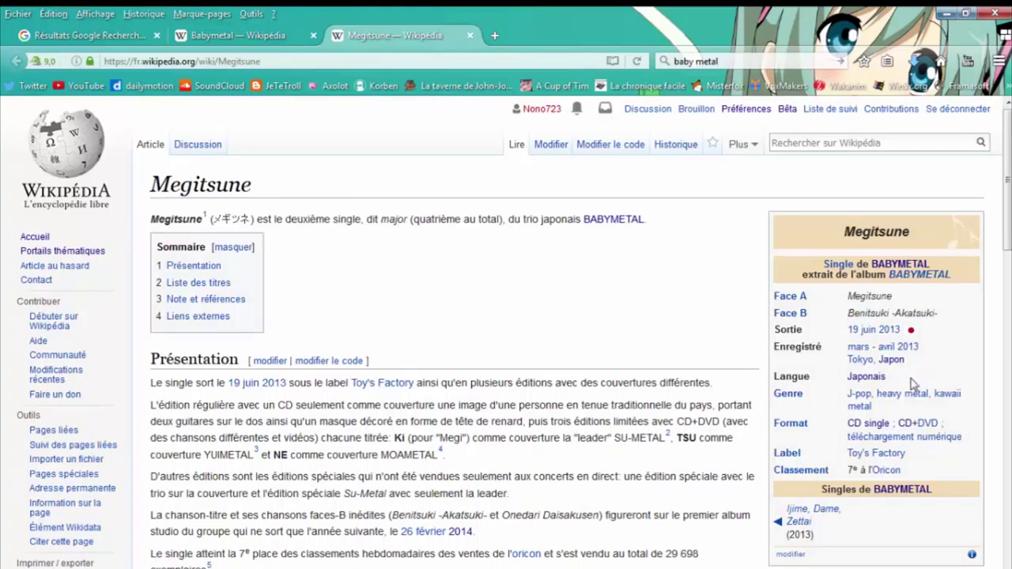
pyautogui.scroll(-2, 913, 382)
pyautogui.click(187, 39)
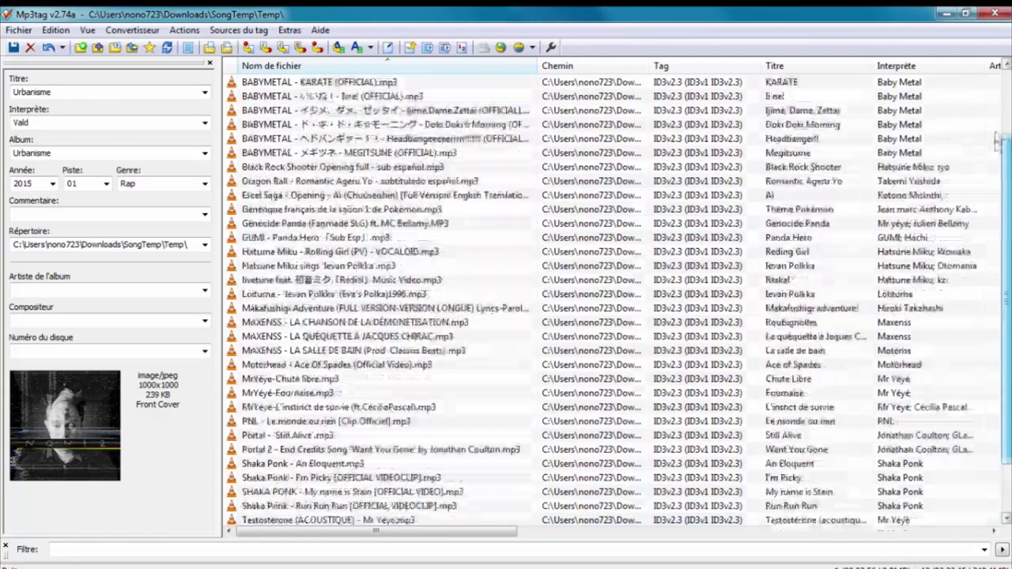
# Step: Select all the listed MP3 files in Mp3tag and open the conversion from tag to filename
pyautogui.moveTo(998, 141); pyautogui.dragTo(994, 49)
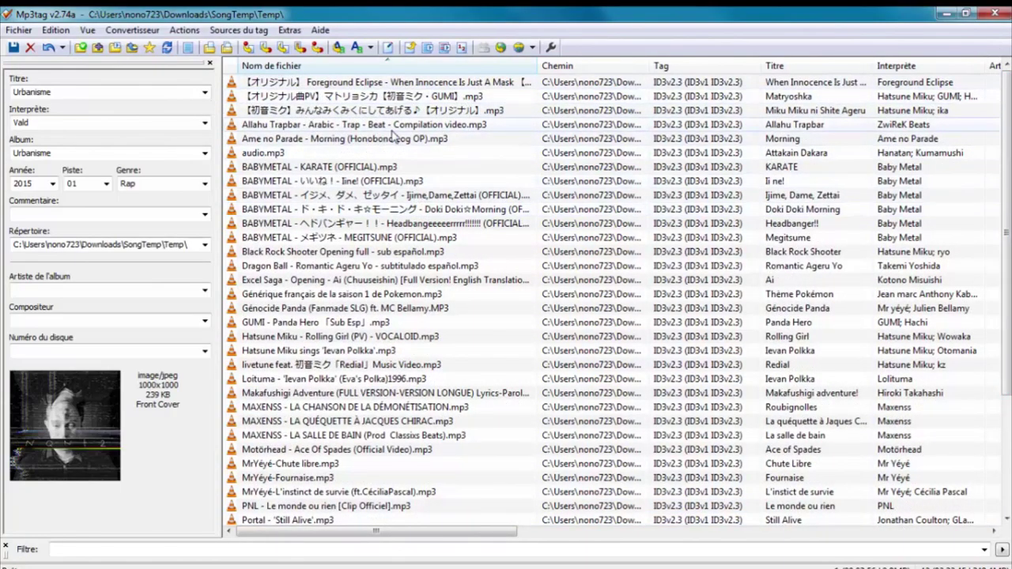
pyautogui.click(369, 211)
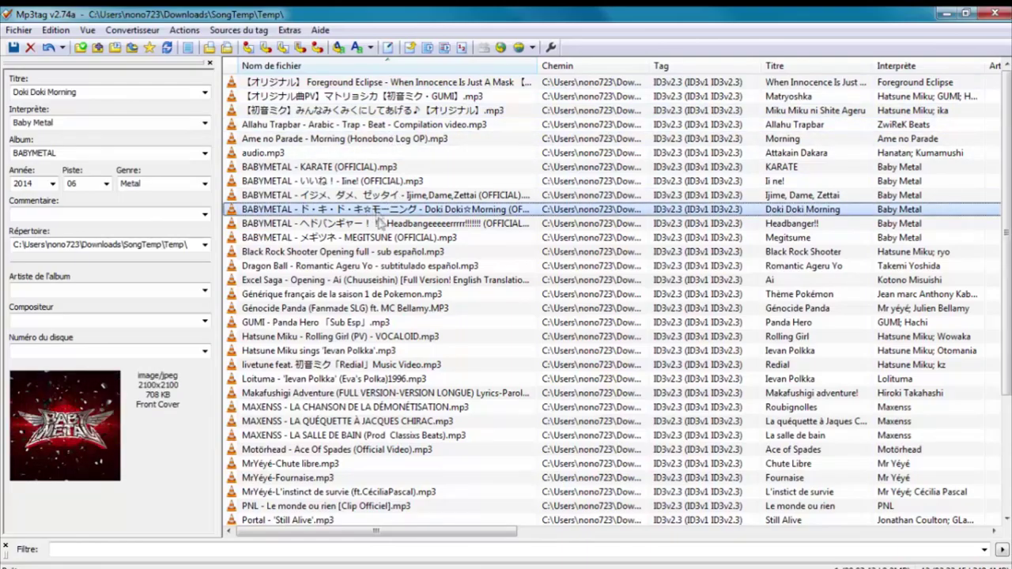
pyautogui.hotkey('ctrl', 'a')
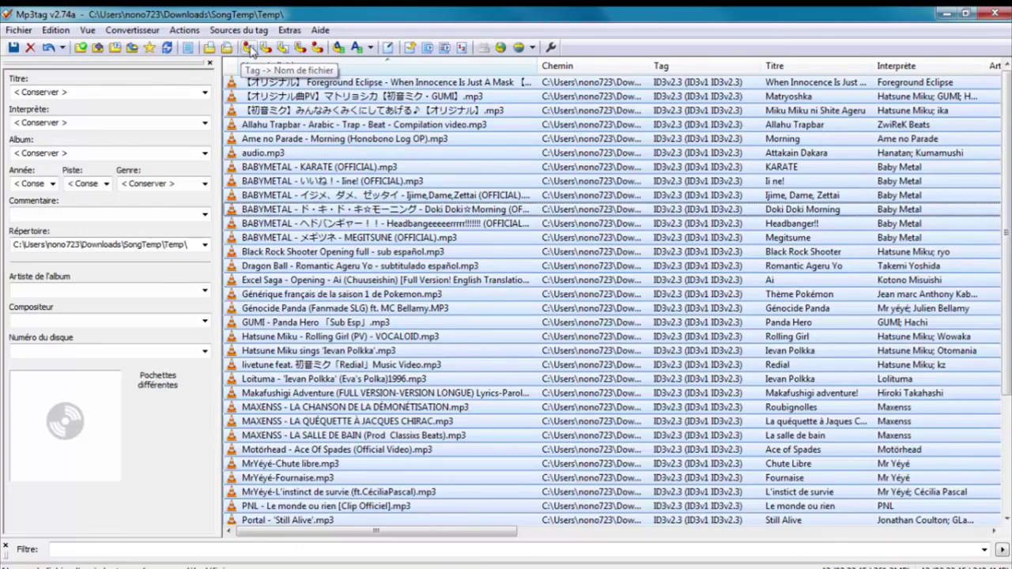
pyautogui.click(249, 48)
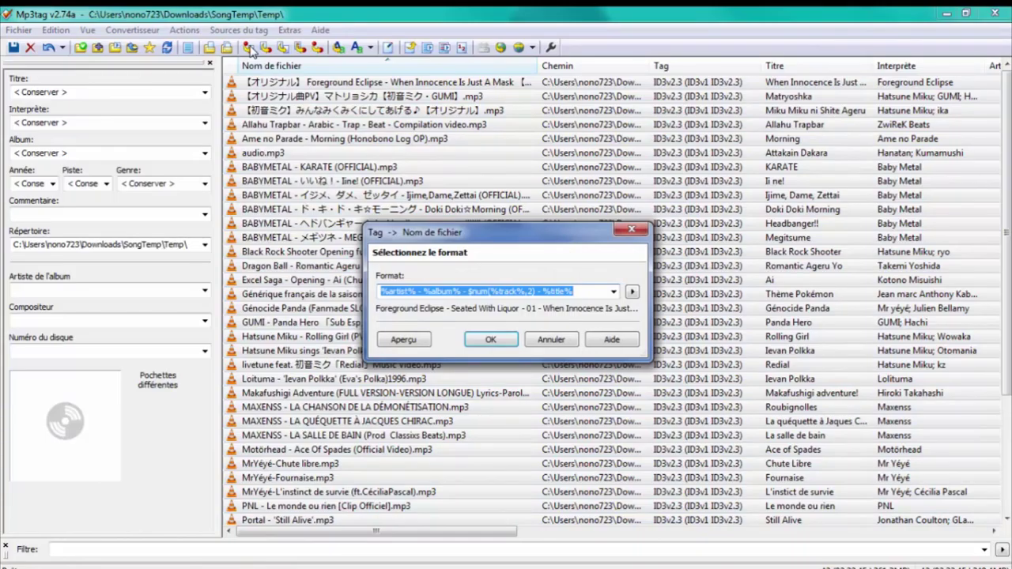
# Step: Set the filename format to %title% - %artist%, inserting the artist placeholder from the list of available fields
pyautogui.click(613, 292)
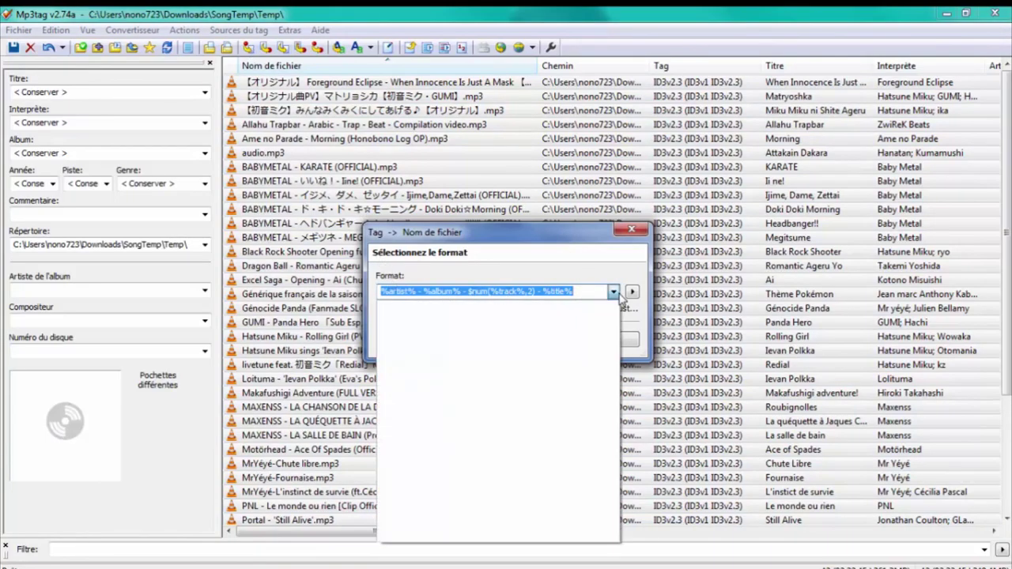
pyautogui.click(465, 305)
pyautogui.write('- %a')
pyautogui.click(614, 292)
pyautogui.click(632, 292)
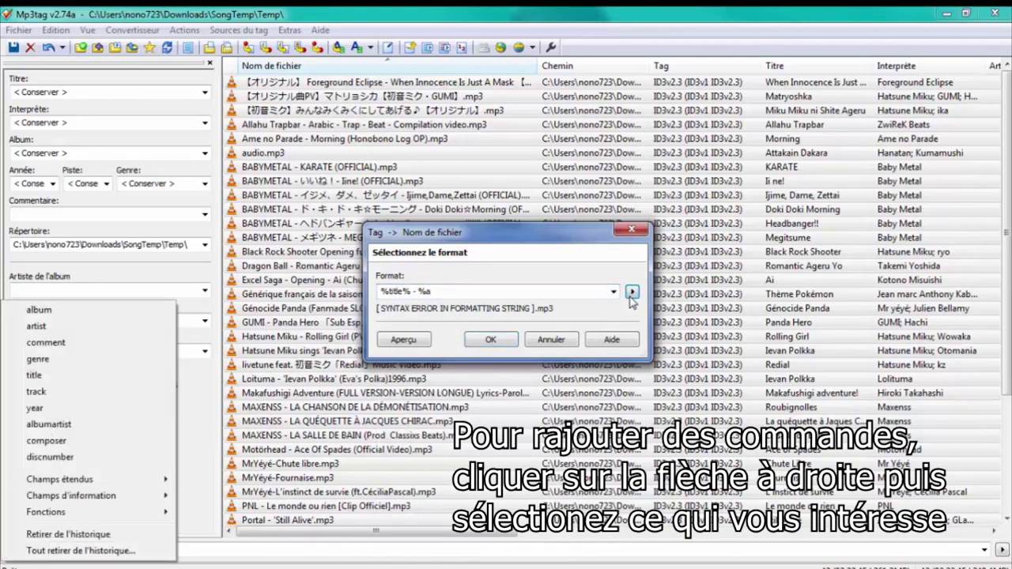
pyautogui.click(36, 326)
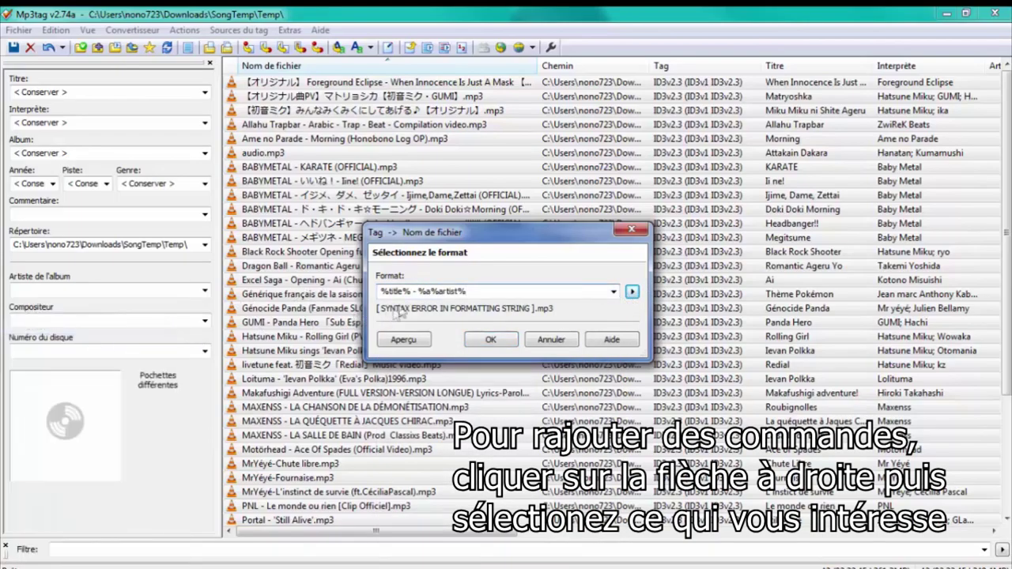
pyautogui.click(429, 291)
pyautogui.press('BackSpace')
pyautogui.press('BackSpace')
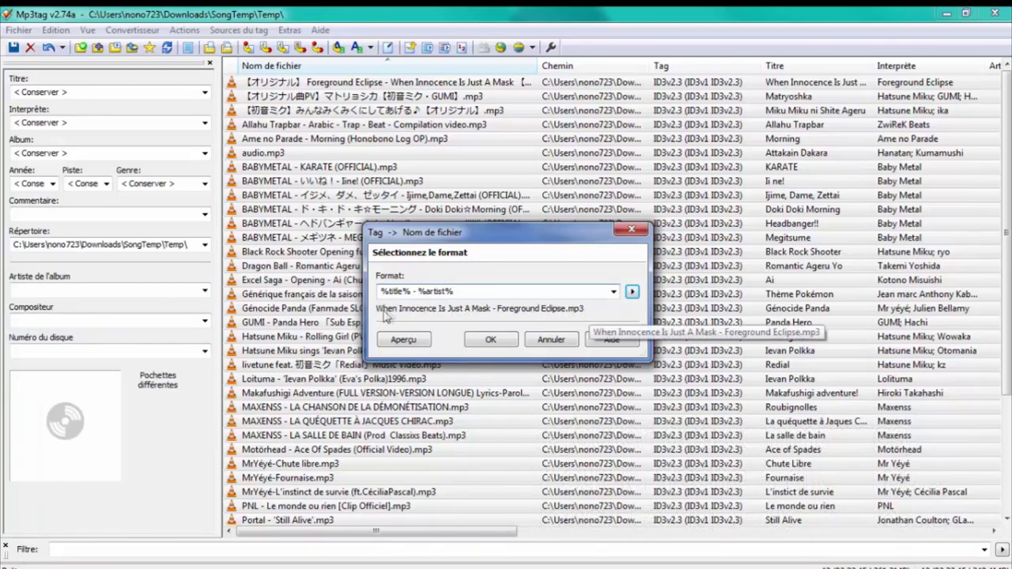
# Step: Rename all the selected MP3 files from their tags and look over the renamed list
pyautogui.click(490, 339)
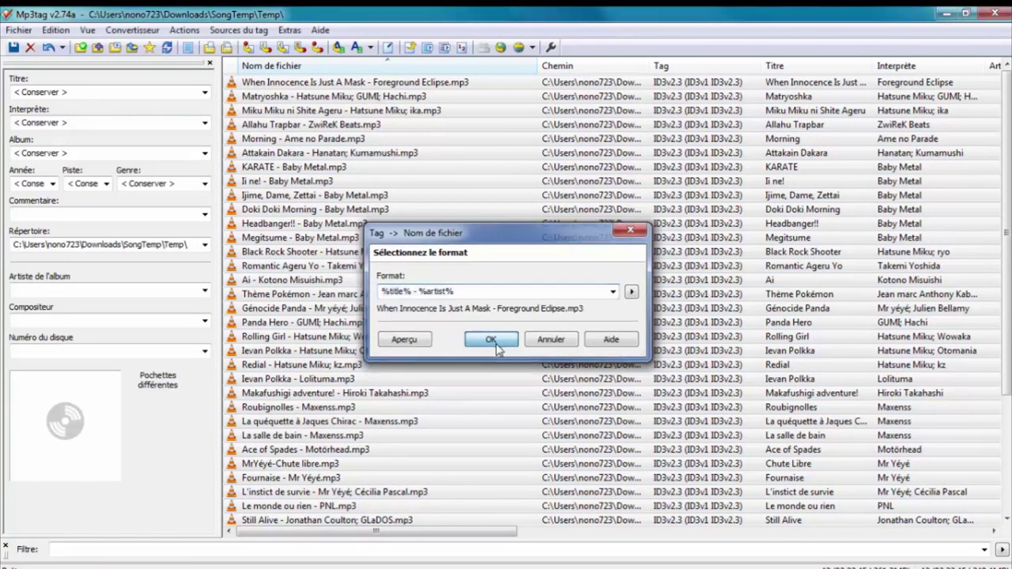
pyautogui.click(497, 344)
pyautogui.click(566, 332)
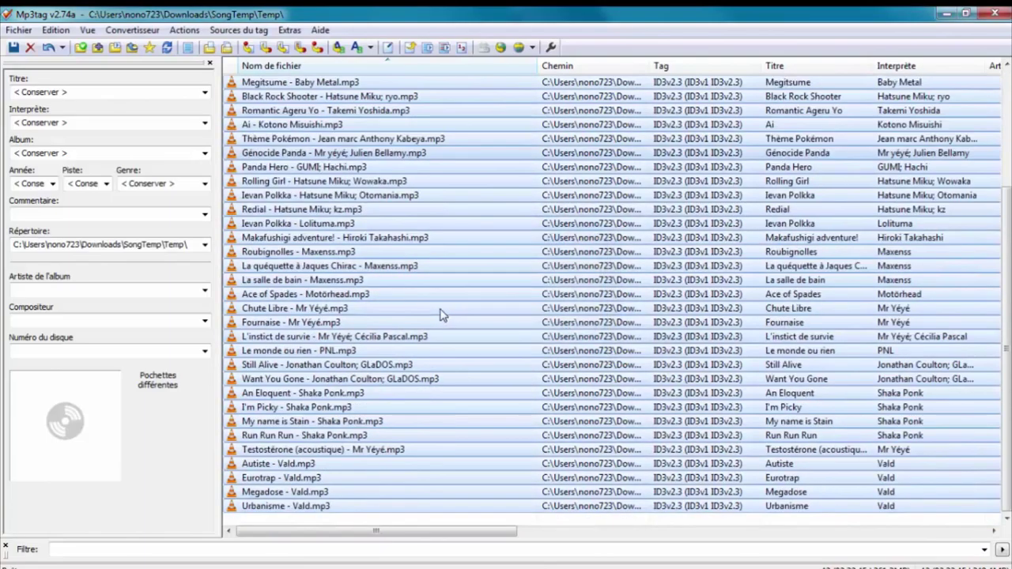
pyautogui.scroll(4, 441, 312)
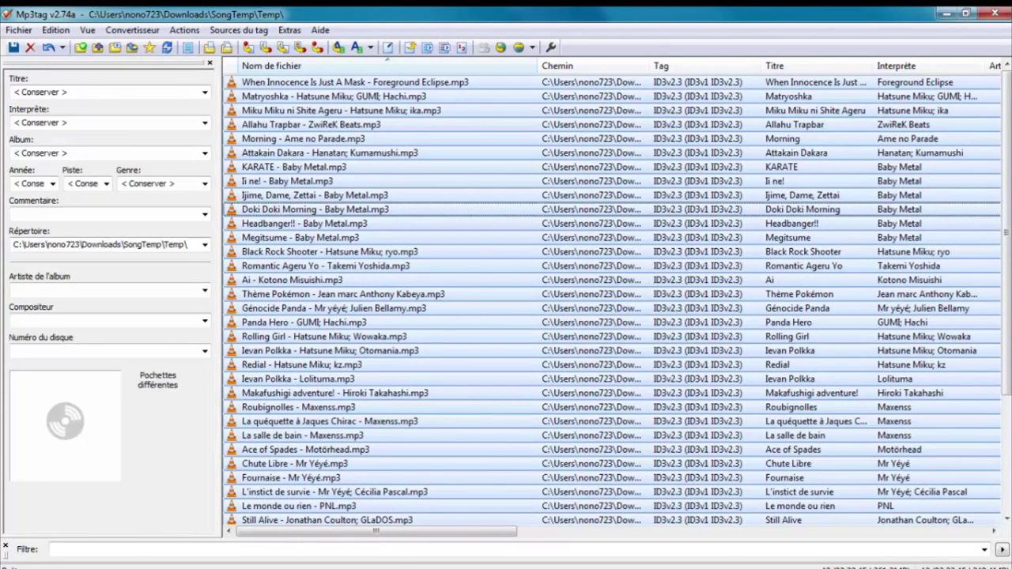
# Step: Switch to the Temp folder in Windows Explorer and remove the grouping of the files by artist
pyautogui.hotkey('alt', 'Tab')
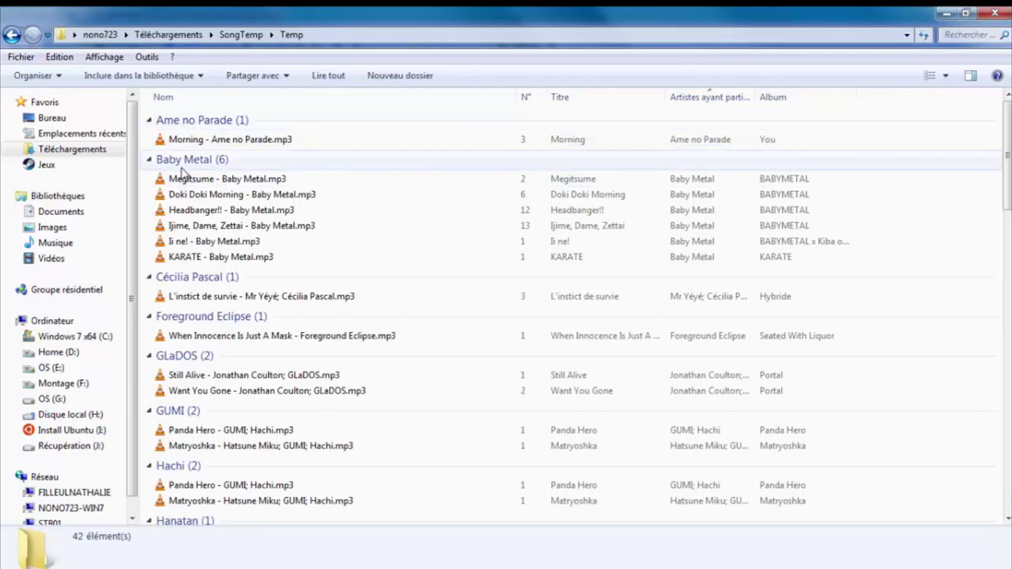
pyautogui.scroll(-1, 339, 261)
pyautogui.scroll(1, 486, 158)
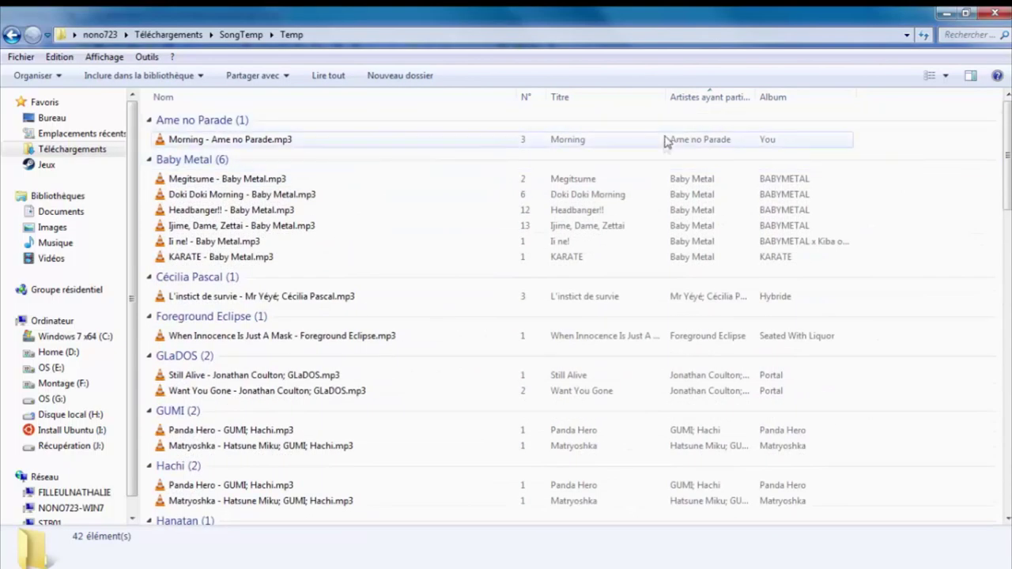
pyautogui.rightClick(914, 262)
pyautogui.moveTo(846, 323)
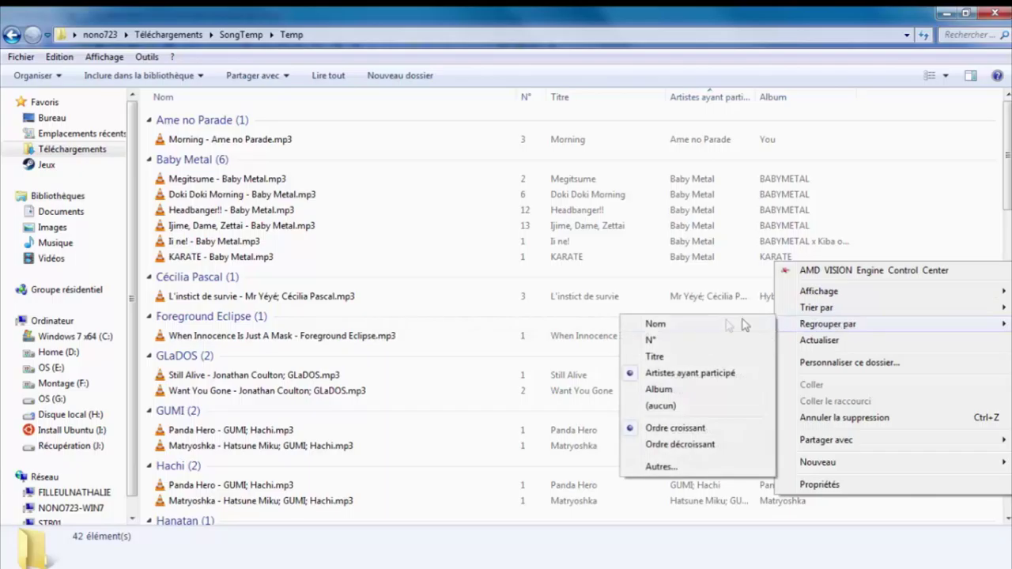
pyautogui.click(678, 406)
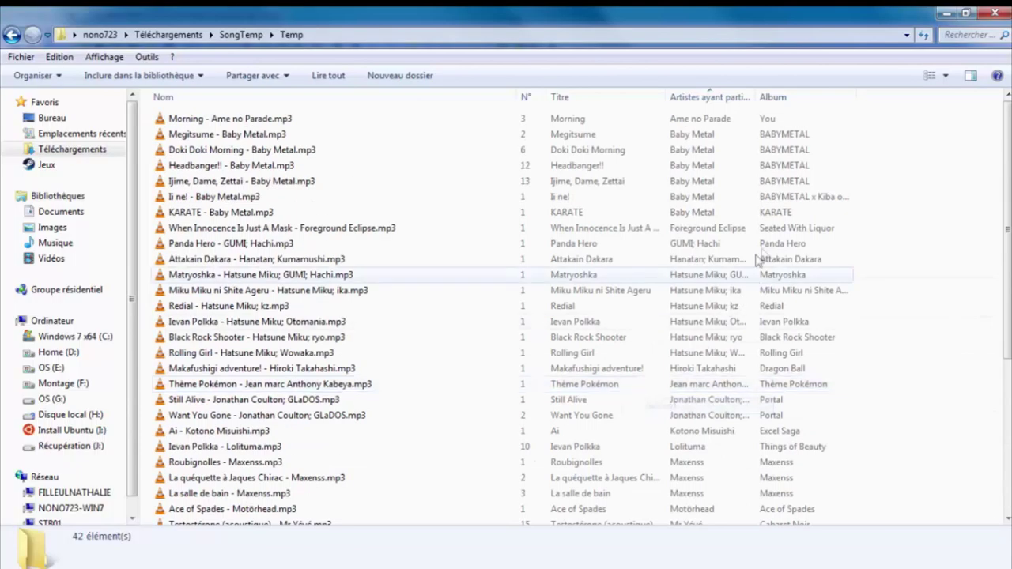
# Step: Display the folder's MP3 files as large icons and look over their cover art
pyautogui.rightClick(959, 238)
pyautogui.moveTo(865, 268)
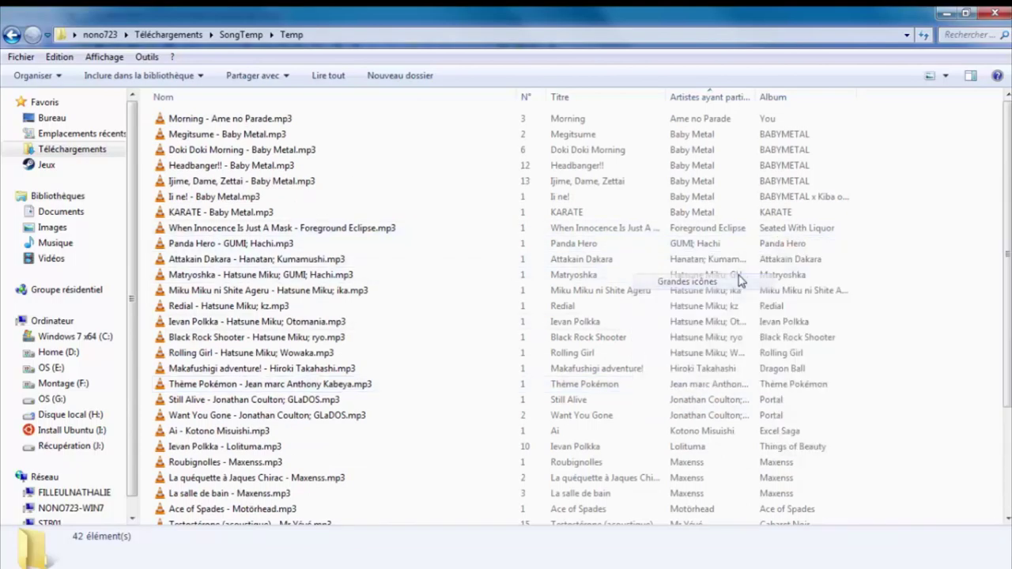
pyautogui.click(687, 281)
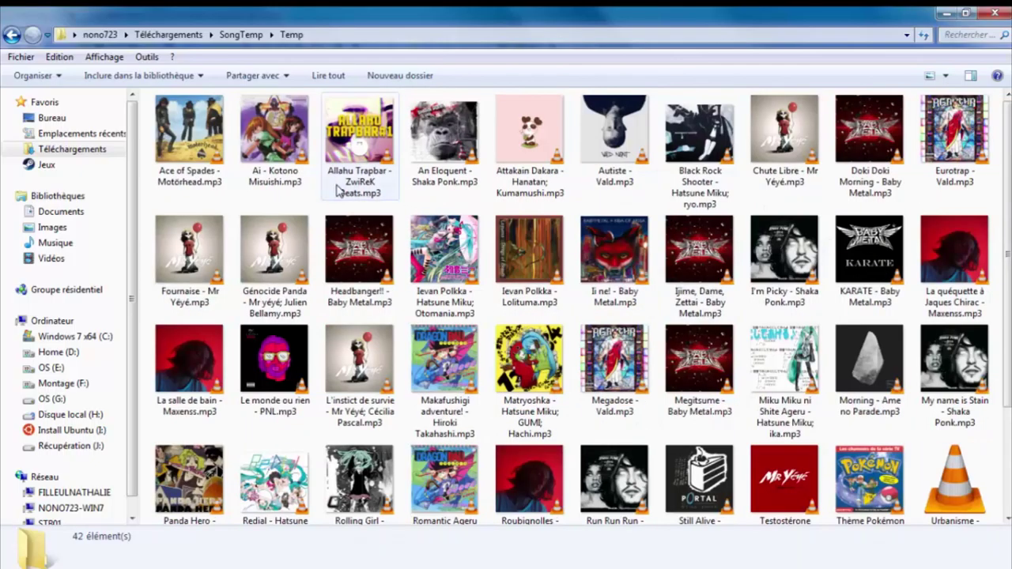
pyautogui.scroll(-3, 377, 454)
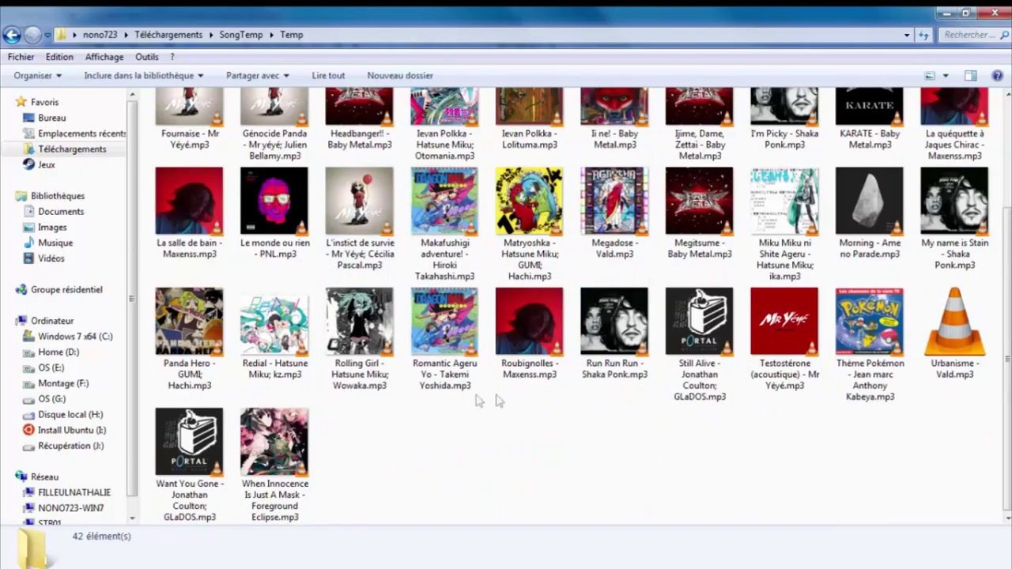
pyautogui.scroll(3, 662, 442)
pyautogui.scroll(-3, 662, 443)
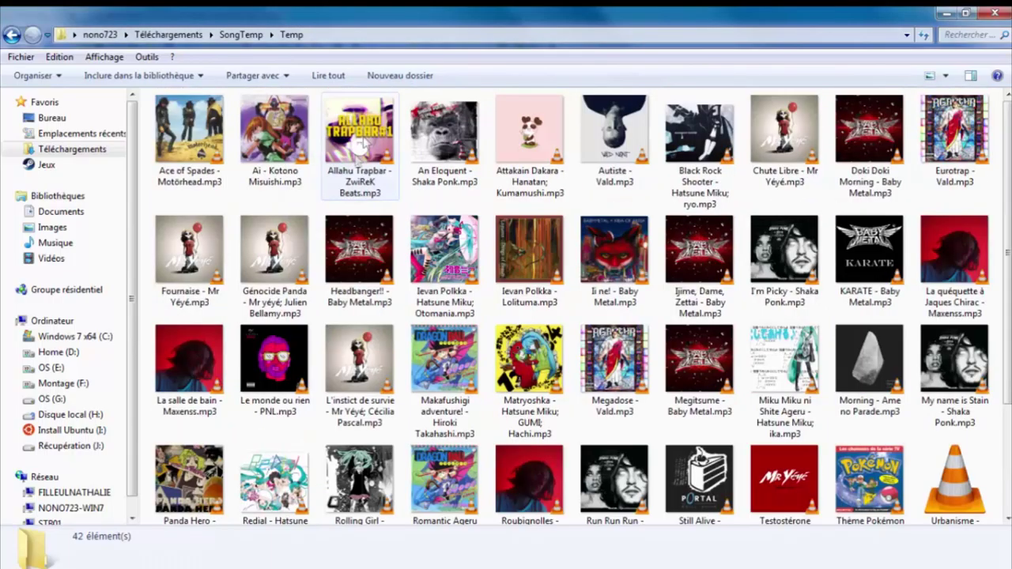
pyautogui.moveTo(376, 101)
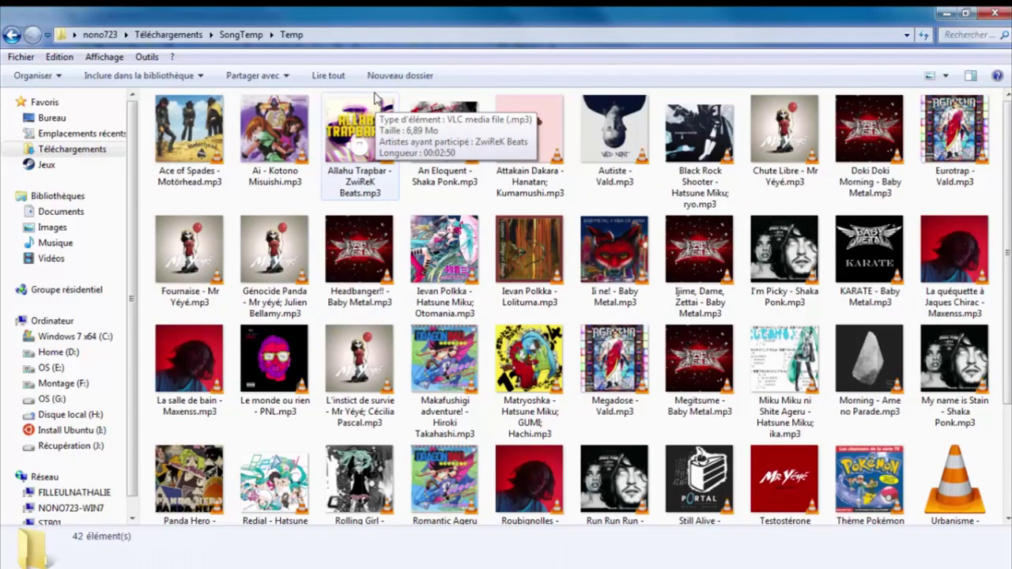